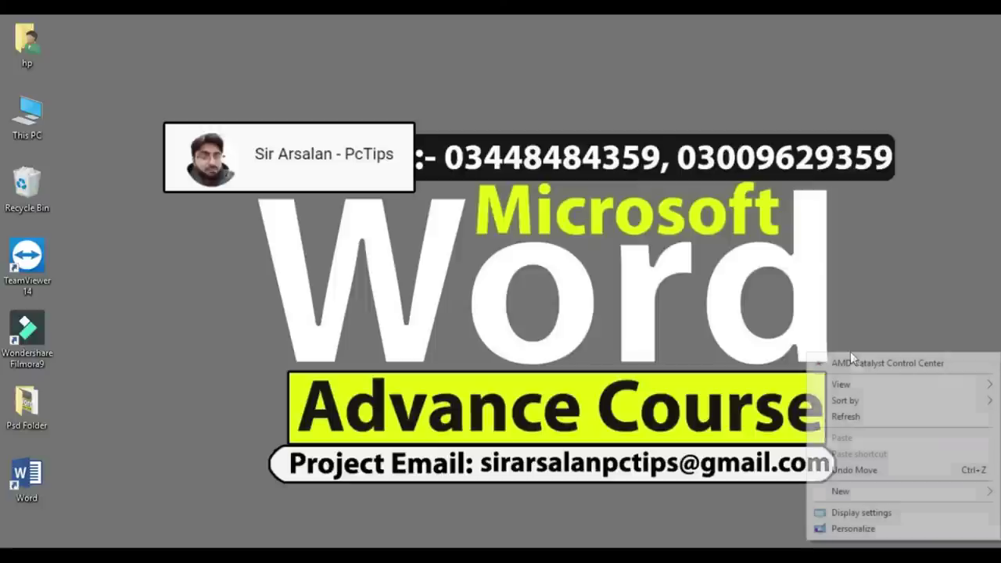
# - Refresh the Windows desktop from its right-click menu
pyautogui.click(879, 417)
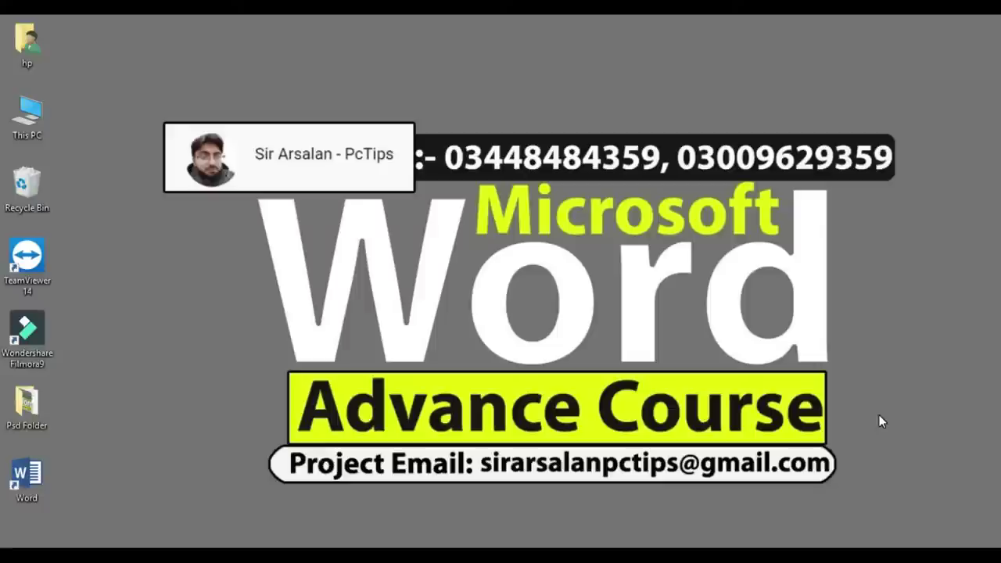
pyautogui.rightClick(854, 324)
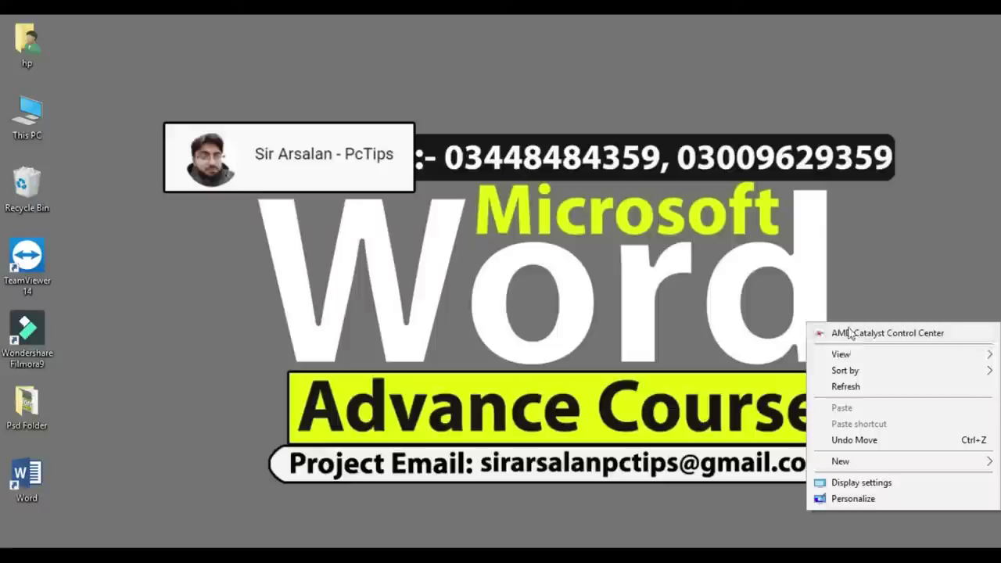
pyautogui.click(868, 382)
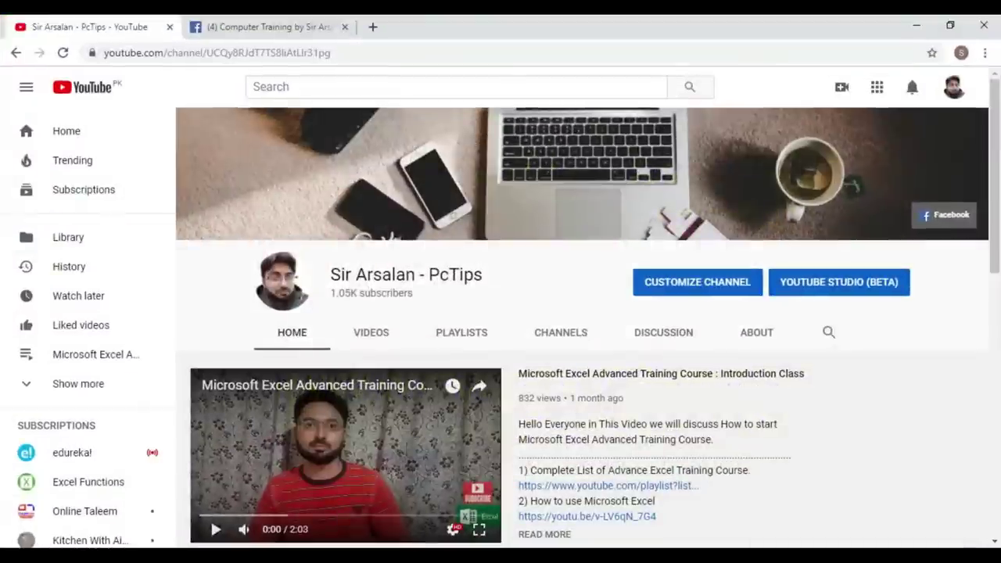
# - Switch Chrome from the YouTube channel to the computer-training Facebook page tab
pyautogui.moveTo(331, 275); pyautogui.dragTo(412, 276)
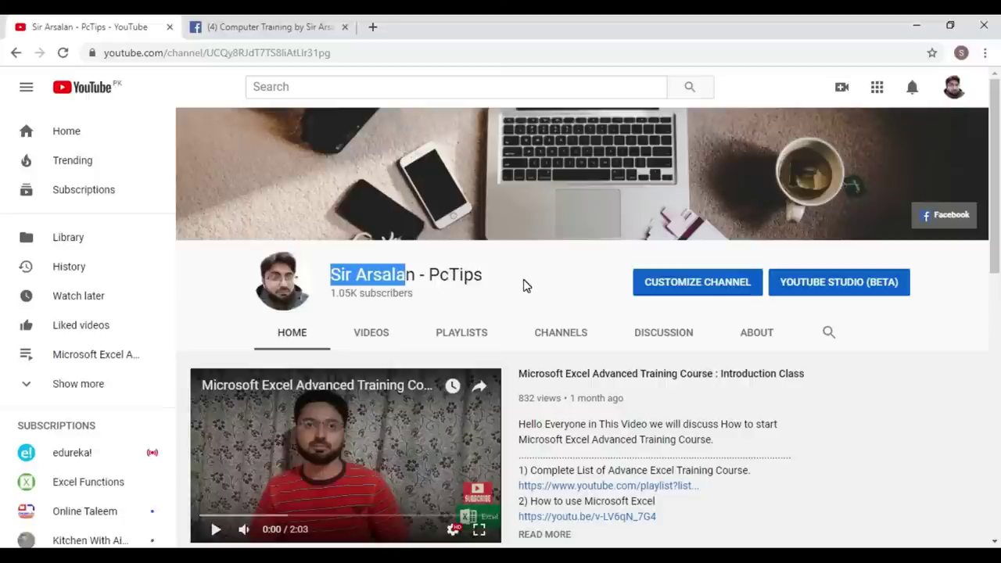
pyautogui.click(284, 26)
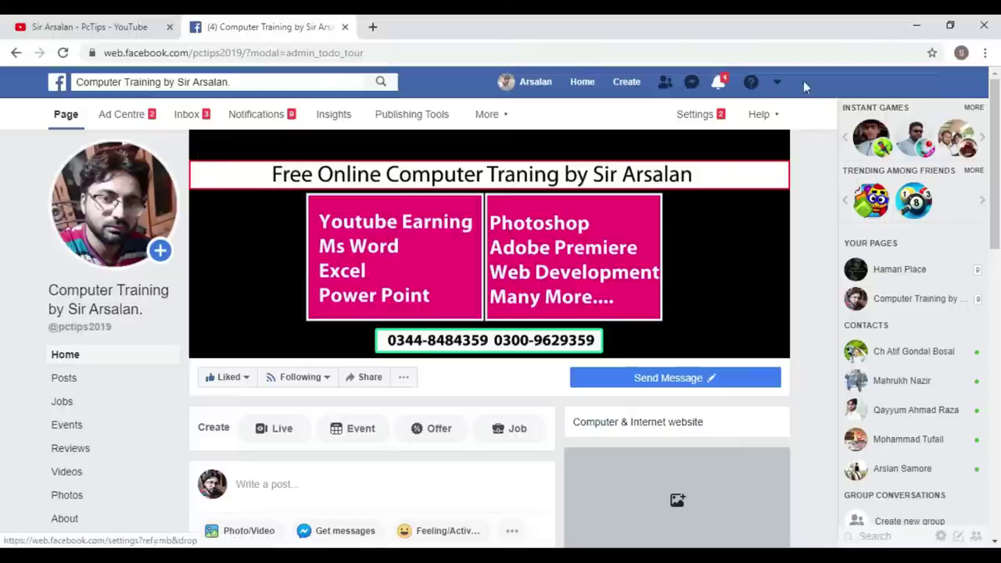
# - Minimize Chrome to reveal the desktop
pyautogui.click(914, 27)
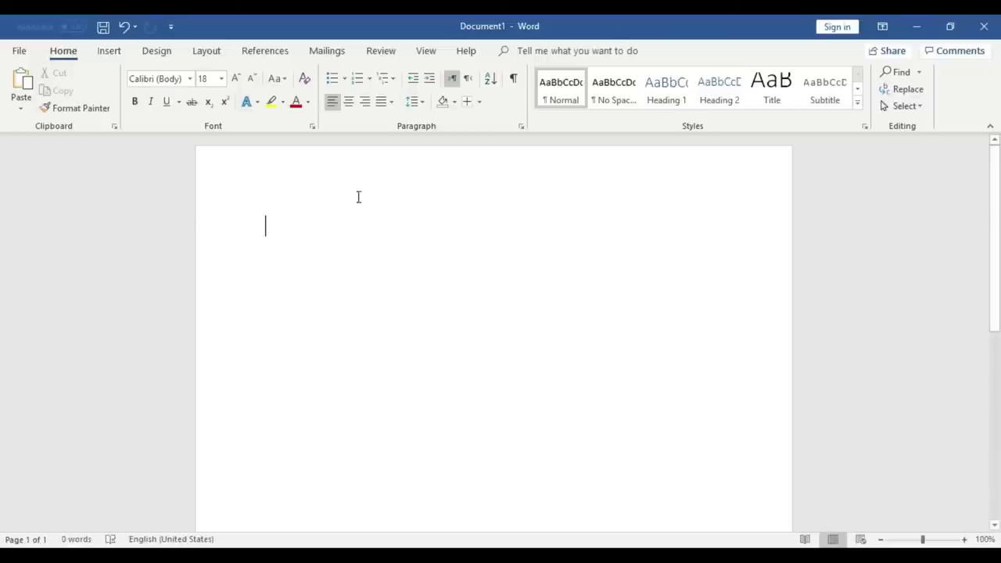
# - Type the heading 'A for:' at the top of the blank document
pyautogui.click(65, 51)
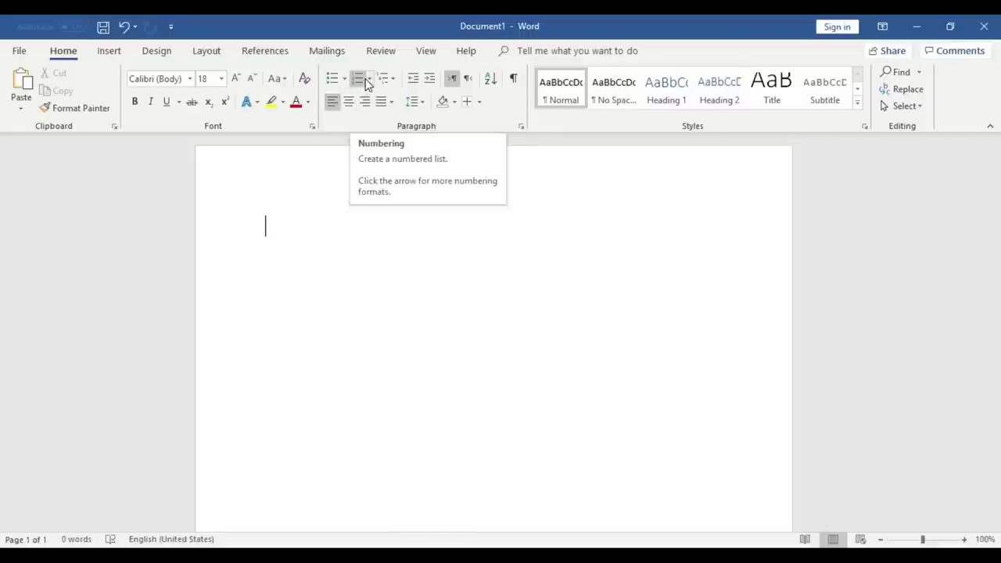
pyautogui.click(298, 236)
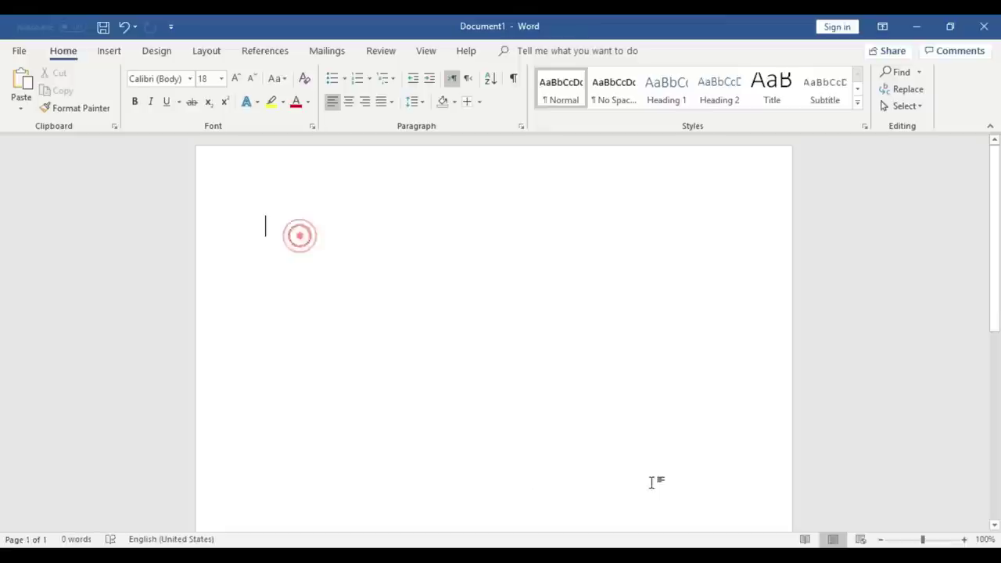
pyautogui.click(963, 539)
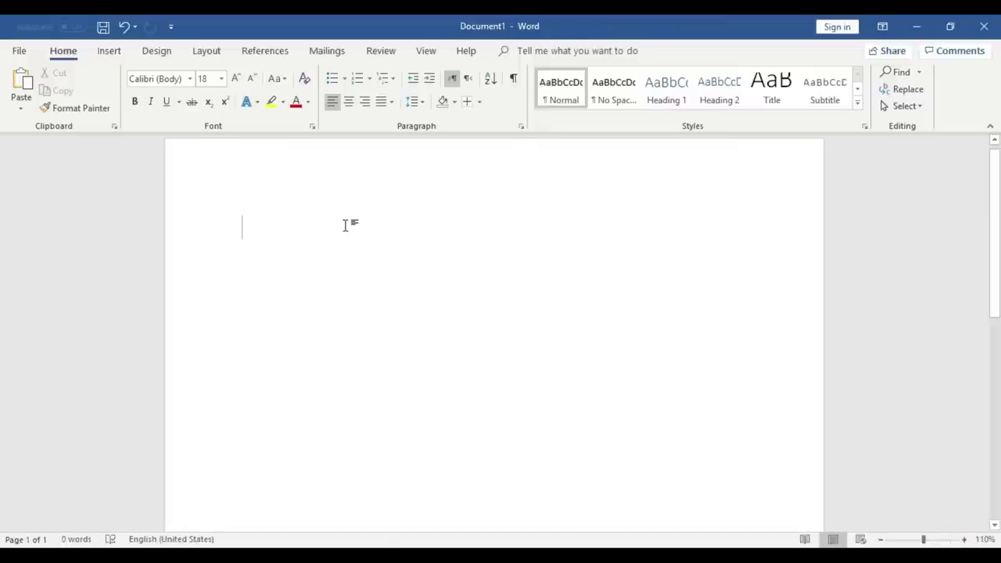
pyautogui.write('A for A')
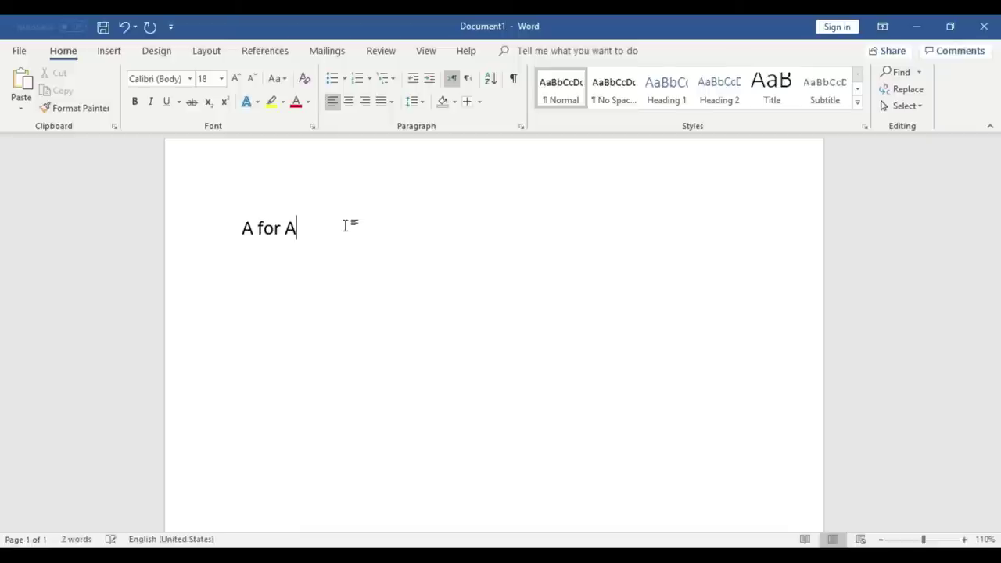
pyautogui.press('BackSpace')
pyautogui.press('BackSpace')
pyautogui.write(':')
pyautogui.press('Return')
# - Type Cat, Rabbit, Apple and Ambulance on separate lines below the heading
pyautogui.write('Cat')
pyautogui.press('Return')
pyautogui.write('Rabbit')
pyautogui.press('Return')
pyautogui.write('Apple')
pyautogui.press('Return')
pyautogui.write('Ambulance')
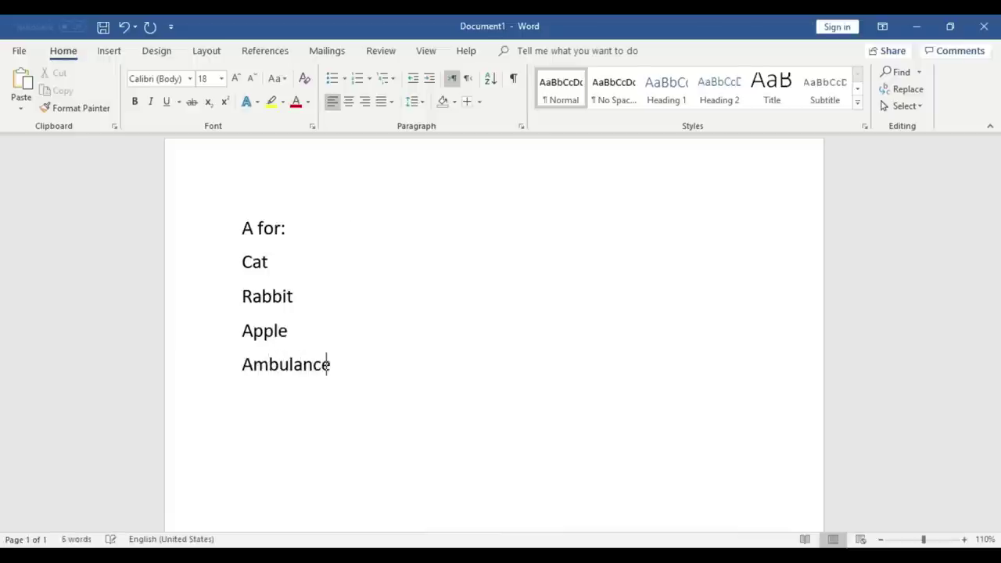
# - Select the 'A for:' heading and enlarge it to 24 pt
pyautogui.moveTo(351, 366); pyautogui.dragTo(313, 366)
pyautogui.click(369, 294)
pyautogui.moveTo(245, 226); pyautogui.dragTo(308, 233)
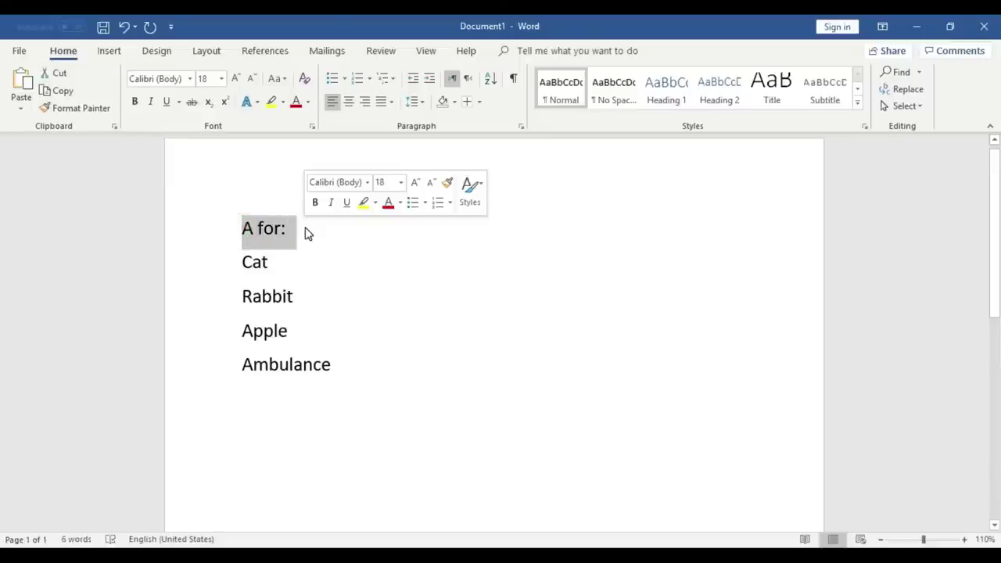
pyautogui.moveTo(244, 262); pyautogui.dragTo(364, 364)
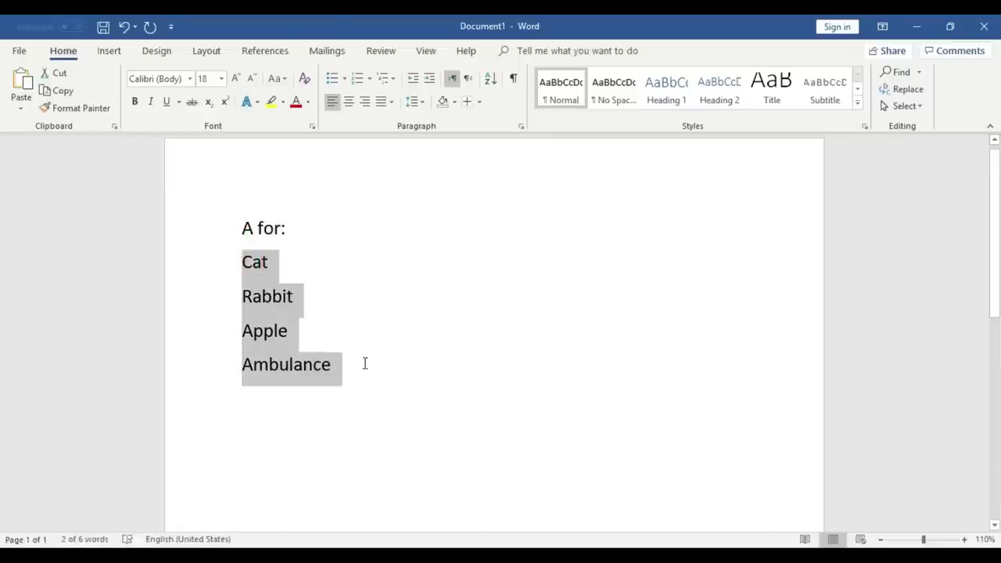
pyautogui.click(234, 224)
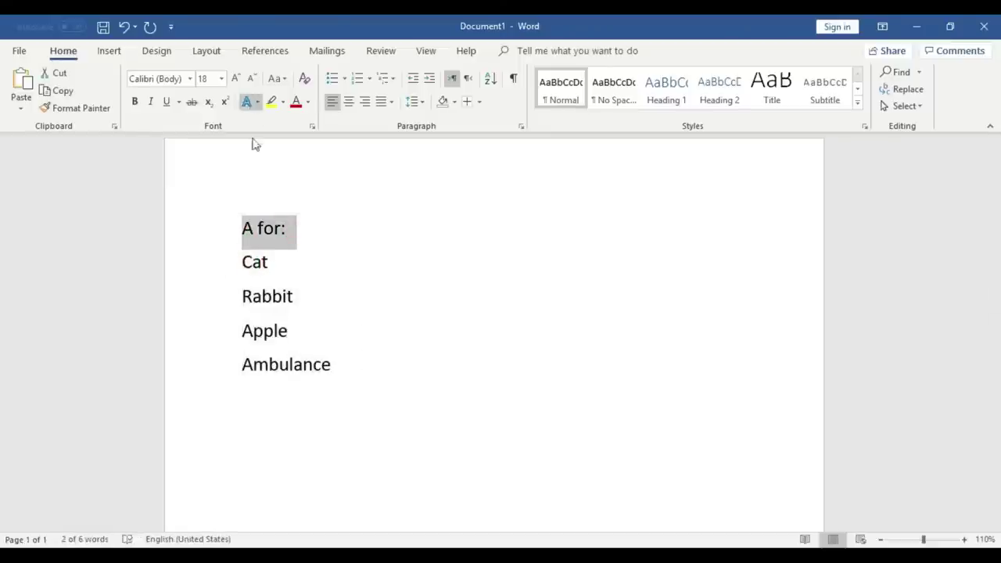
pyautogui.click(236, 80)
pyautogui.click(237, 81)
pyautogui.click(237, 80)
# - Underline the 'A for:' heading and color it red
pyautogui.click(167, 104)
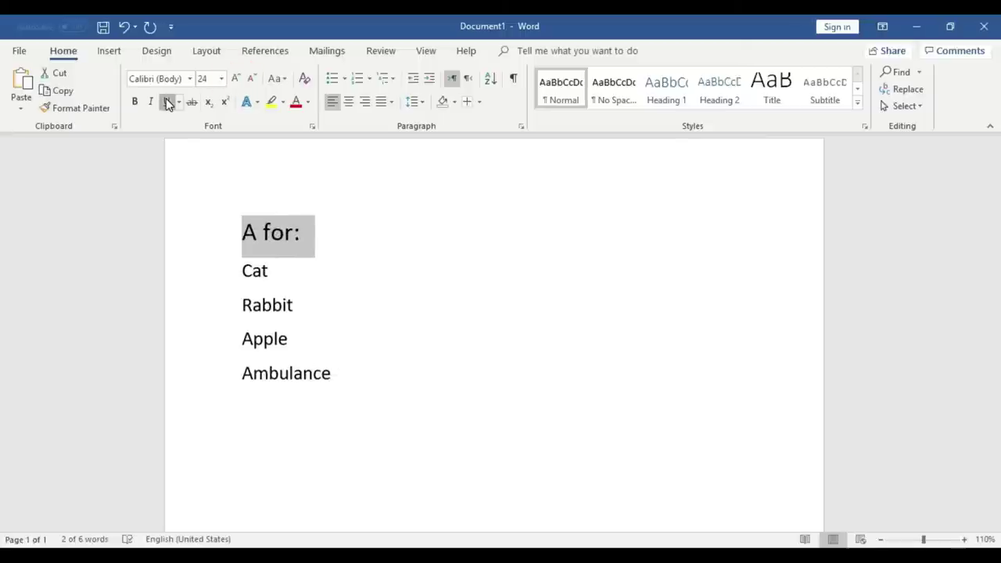
pyautogui.click(308, 102)
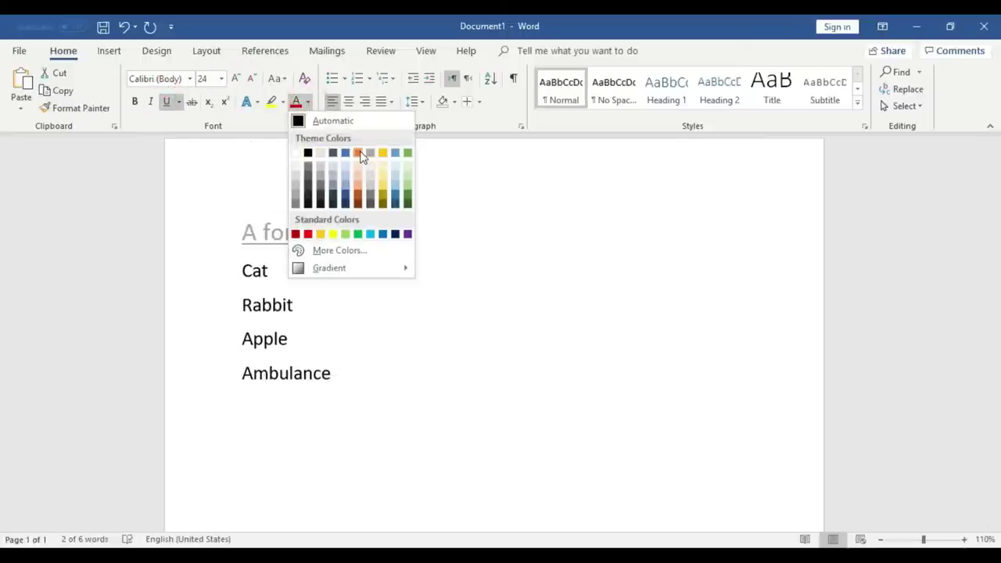
pyautogui.click(308, 235)
pyautogui.click(342, 228)
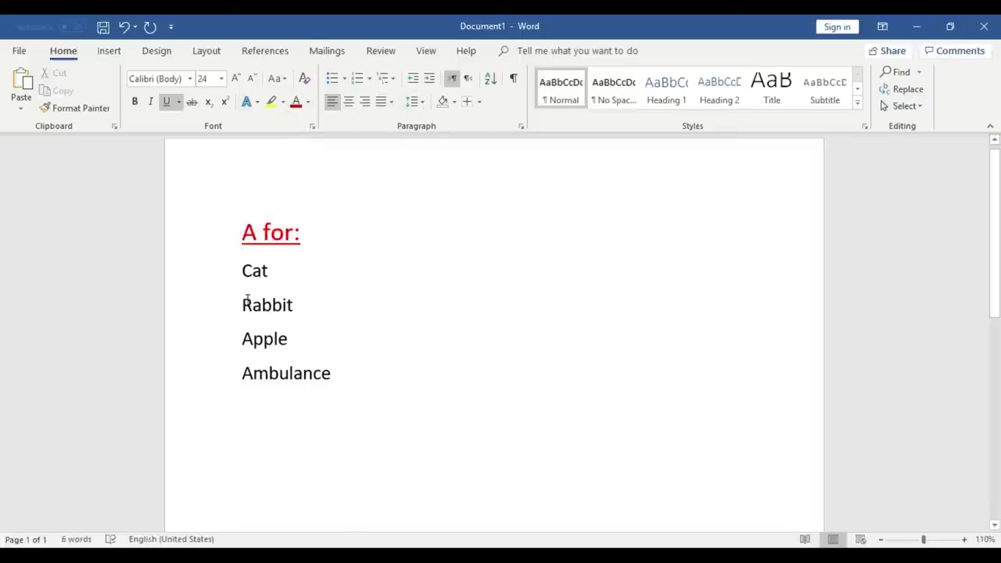
pyautogui.moveTo(244, 268); pyautogui.dragTo(340, 371)
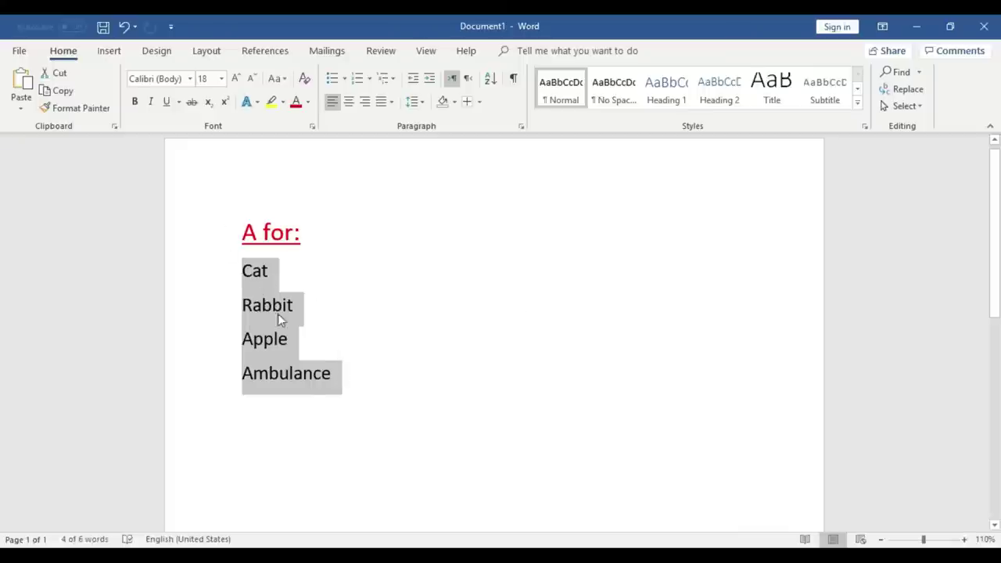
# - Number Cat, Rabbit, Apple and Ambulance 1 to 4 with Home-tab Numbering
pyautogui.click(355, 389)
pyautogui.moveTo(335, 373)
pyautogui.mouseDown()
pyautogui.moveTo(266, 318)
pyautogui.moveTo(235, 262)
pyautogui.mouseUp()
pyautogui.click(63, 52)
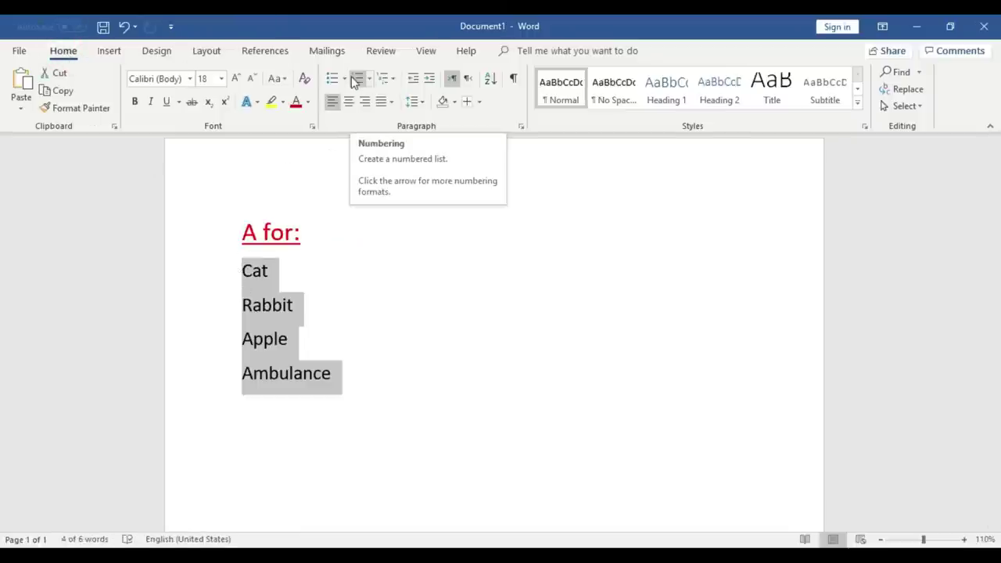
pyautogui.click(356, 79)
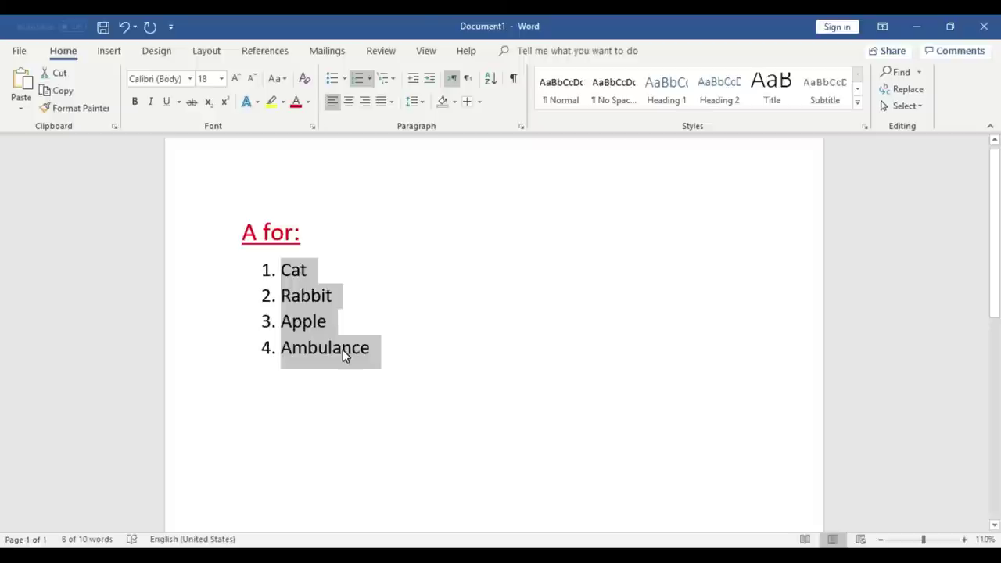
pyautogui.click(396, 361)
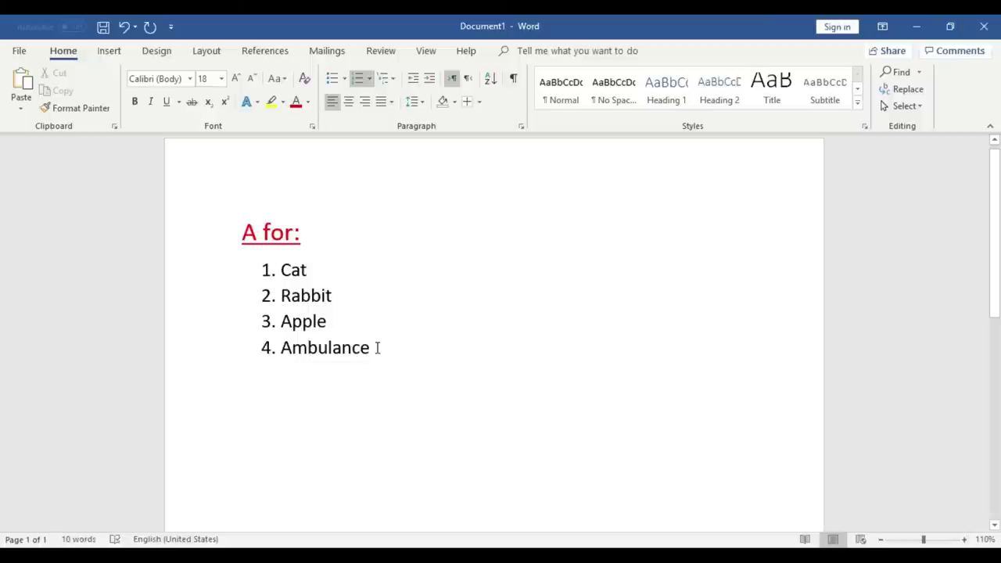
pyautogui.moveTo(384, 351); pyautogui.dragTo(225, 241)
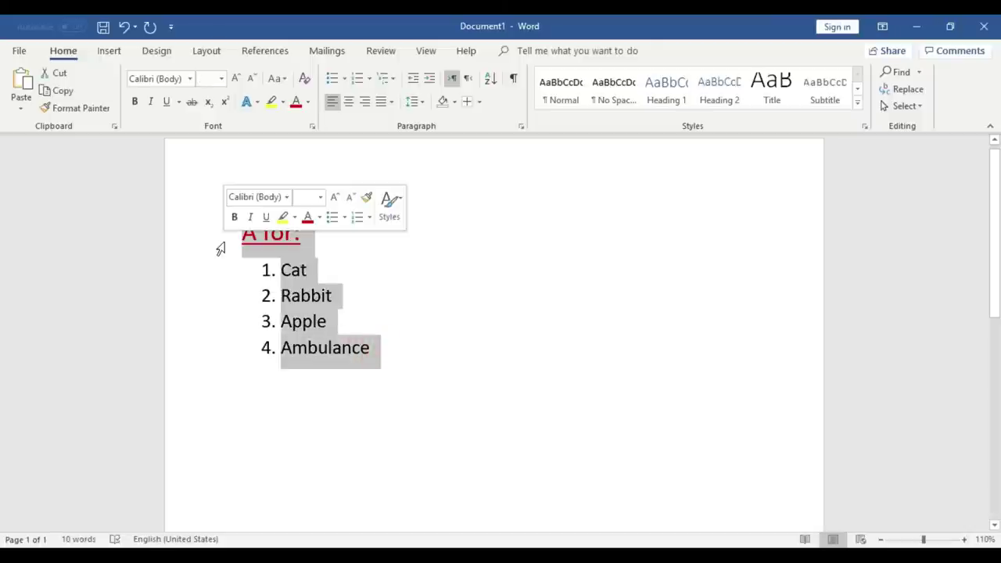
# - Paste the copied red heading and 1–4 Cat–Ambulance list on a new line below Ambulance
pyautogui.scroll(-2, 362, 313)
pyautogui.click(345, 313)
pyautogui.click(391, 269)
pyautogui.press('Return')
pyautogui.press('Return')
pyautogui.hotkey('ctrl', 'v')
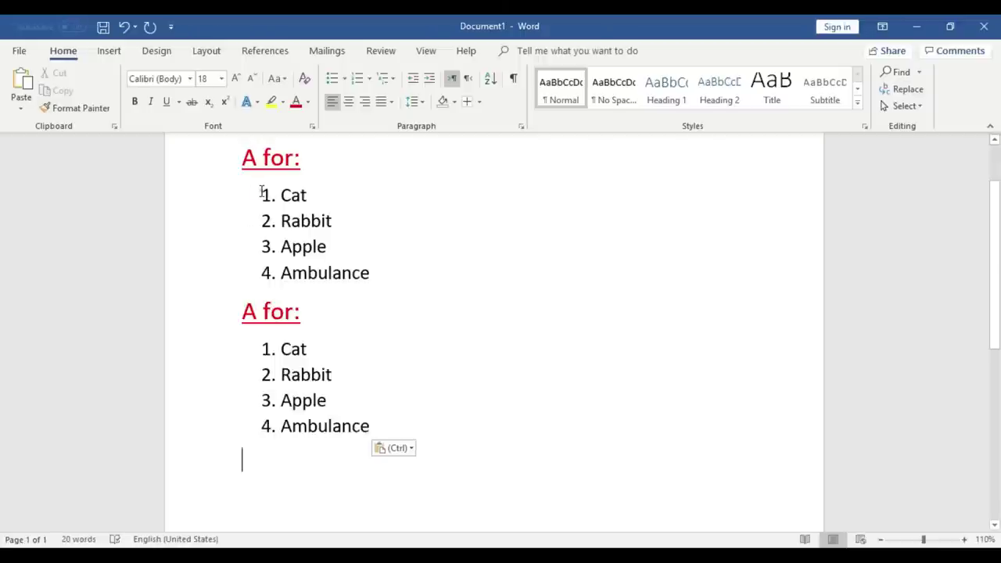
pyautogui.moveTo(262, 192); pyautogui.dragTo(373, 269)
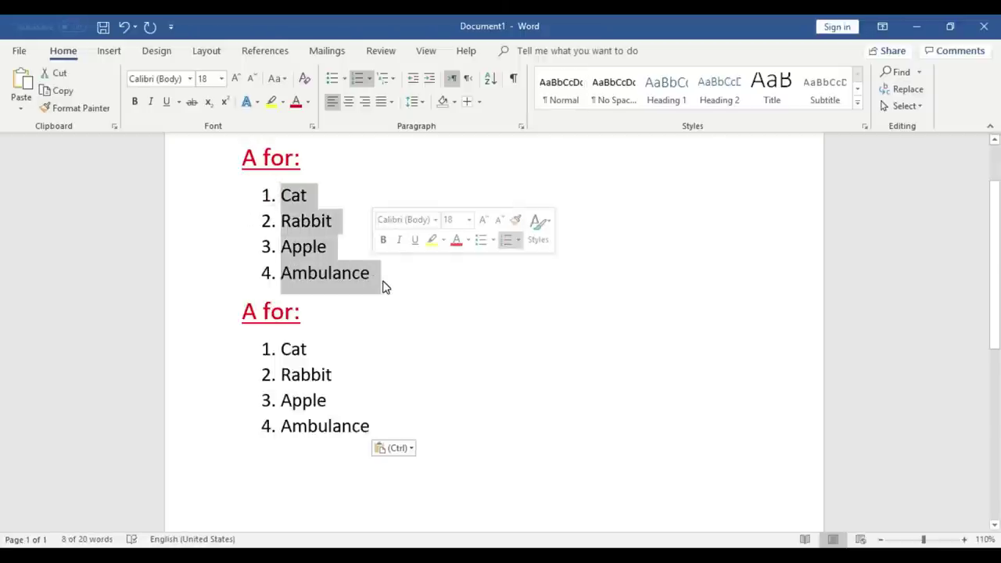
pyautogui.click(371, 410)
pyautogui.click(378, 427)
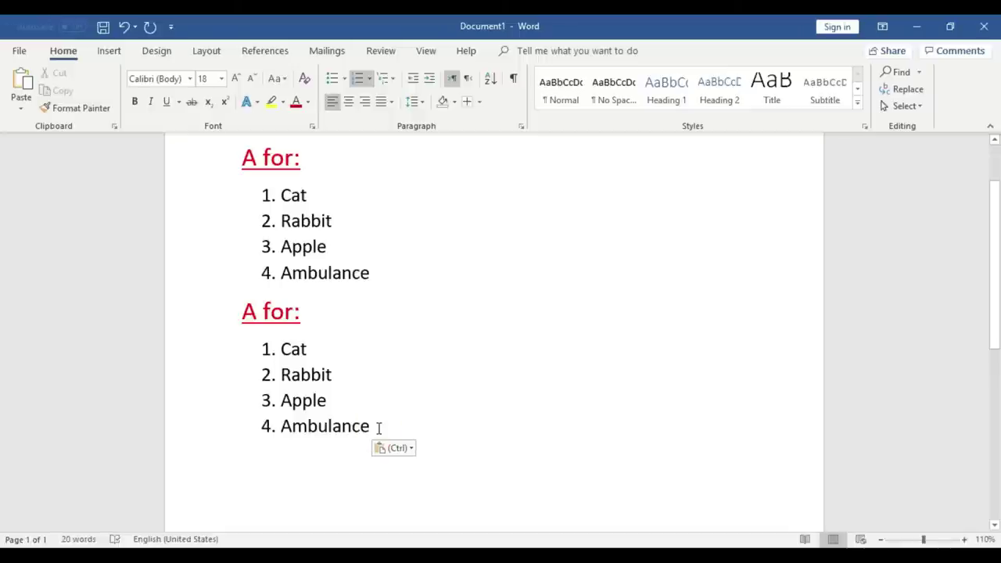
pyautogui.moveTo(378, 428); pyautogui.dragTo(262, 349)
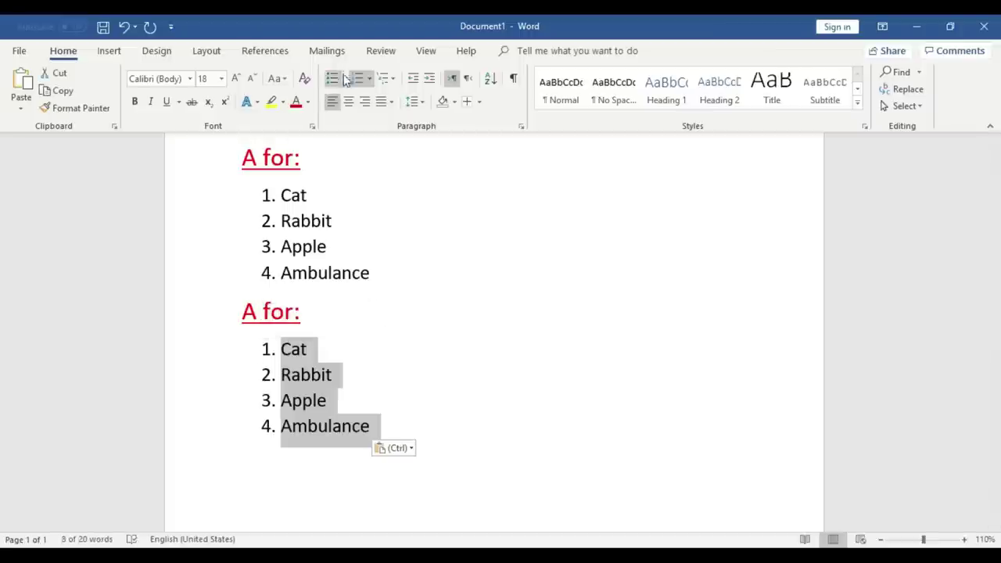
pyautogui.click(372, 81)
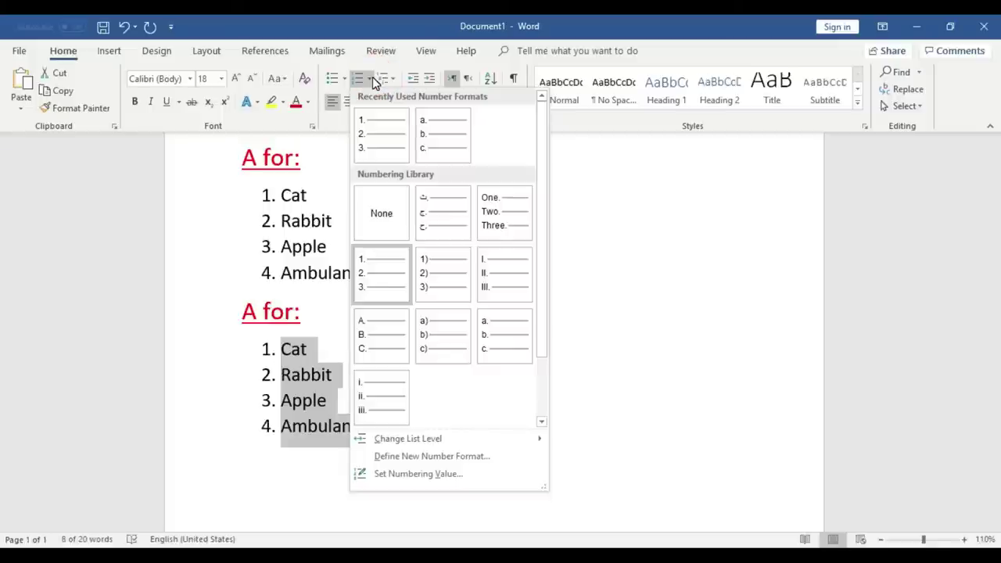
pyautogui.click(455, 140)
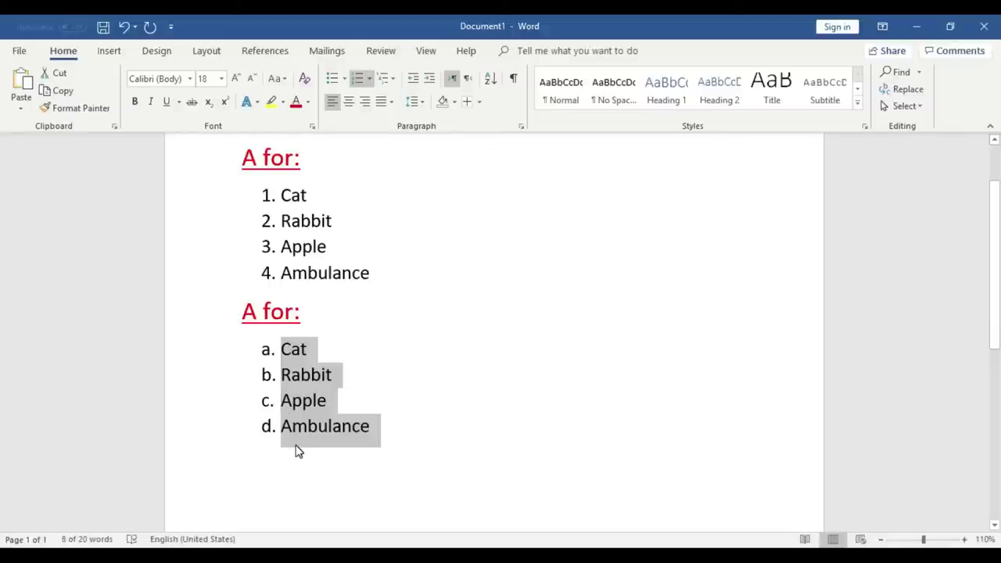
pyautogui.click(396, 272)
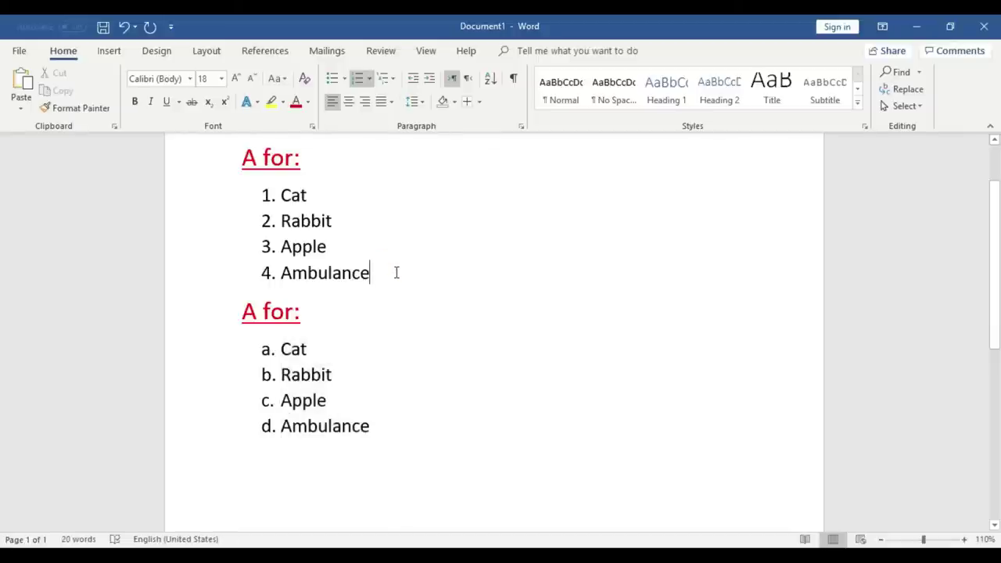
pyautogui.press('Return')
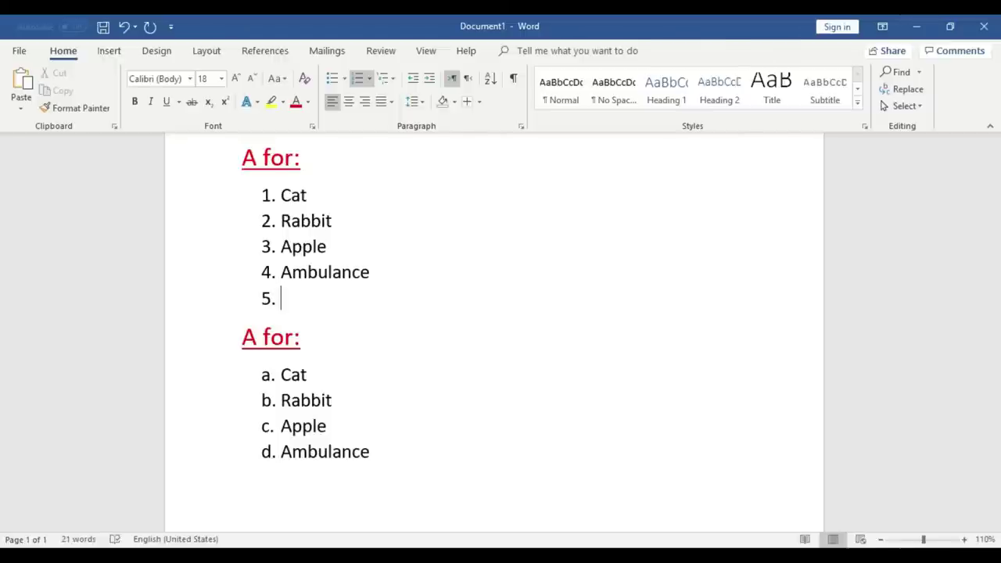
pyautogui.press('BackSpace')
pyautogui.press('BackSpace')
pyautogui.press('BackSpace')
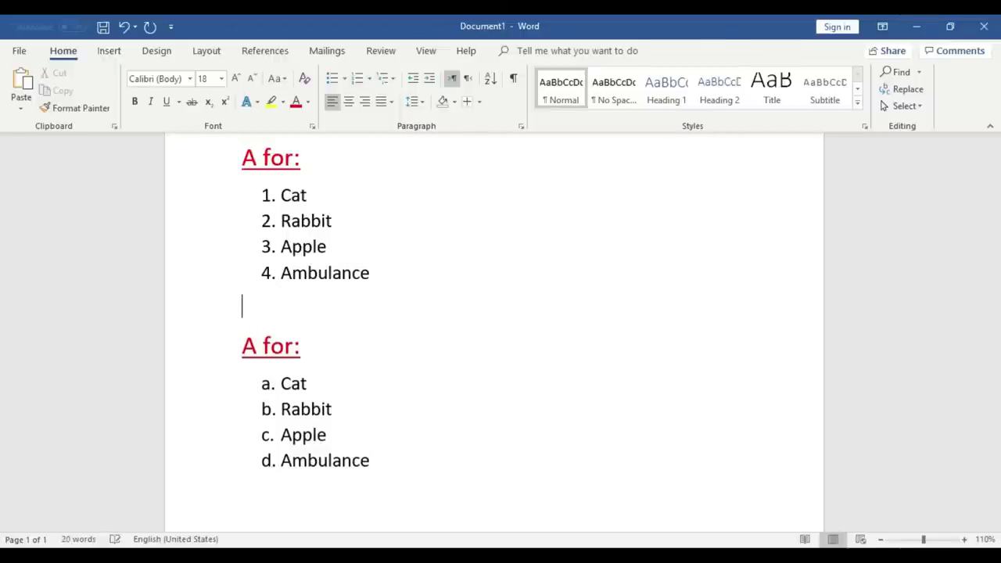
pyautogui.press('BackSpace')
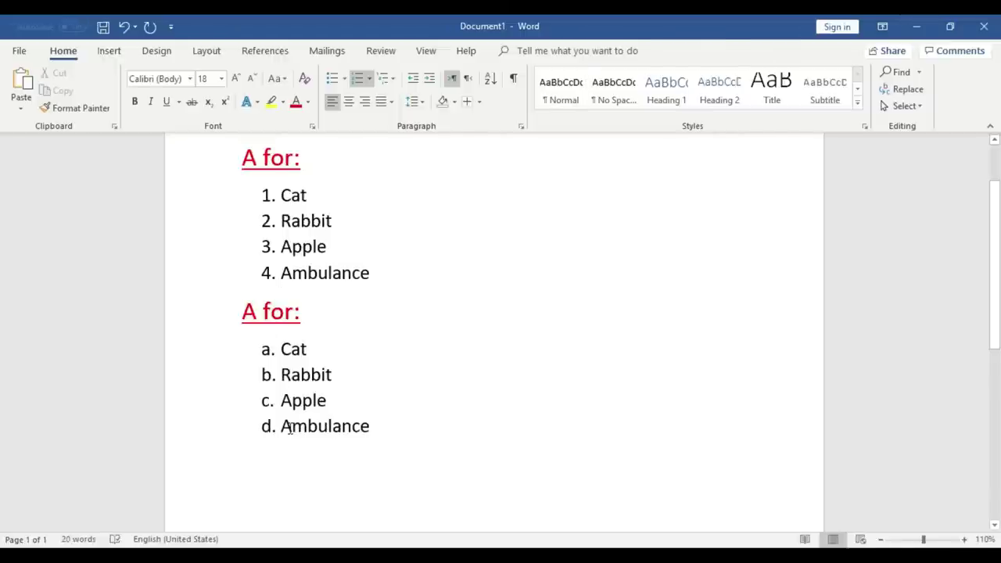
pyautogui.click(395, 427)
pyautogui.press('Return')
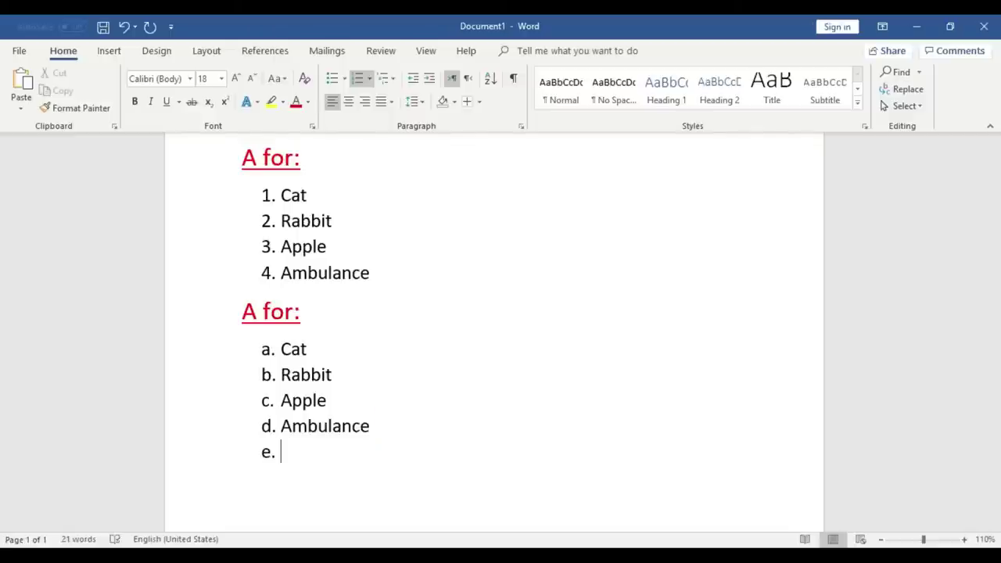
pyautogui.hotkey('ctrl', 'z')
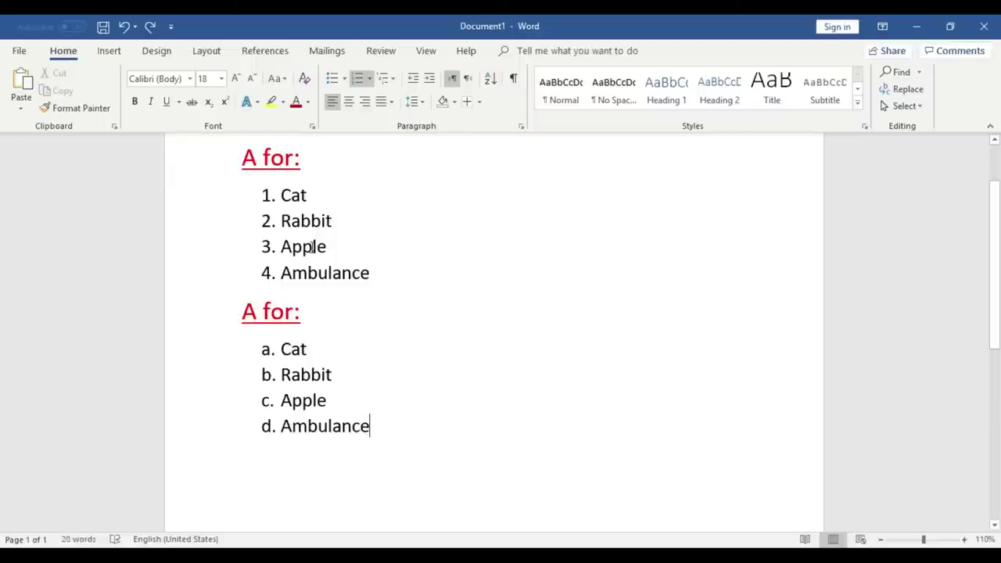
pyautogui.scroll(1, 312, 247)
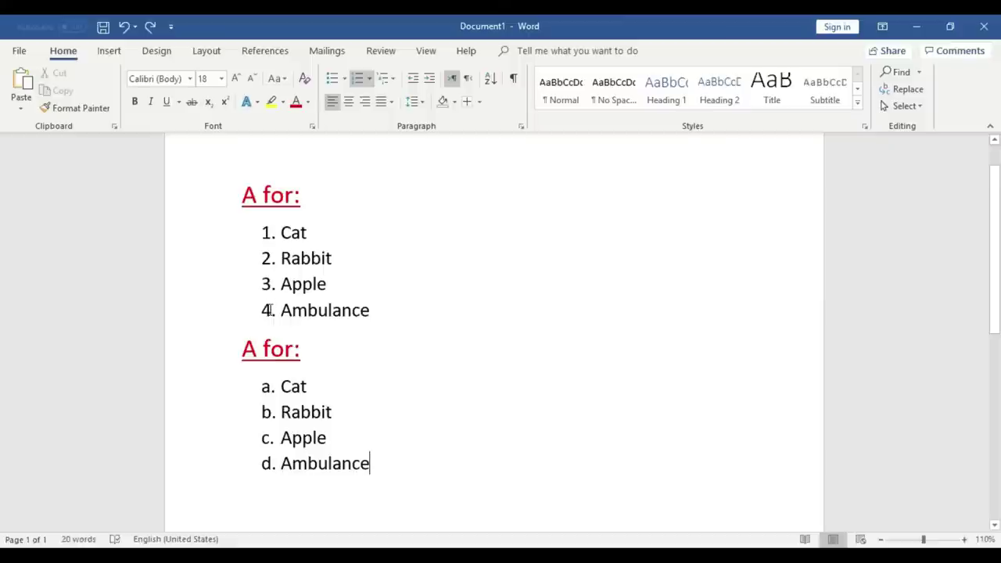
pyautogui.scroll(-1, 269, 312)
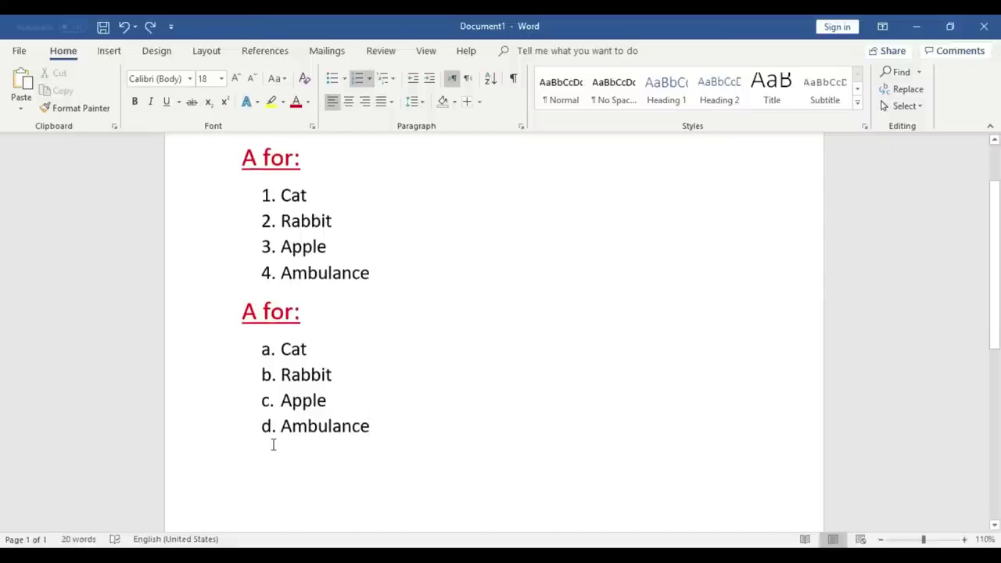
# - Copy the lettered 'A for:' list and paste it on a new line below it
pyautogui.moveTo(391, 431); pyautogui.dragTo(242, 325)
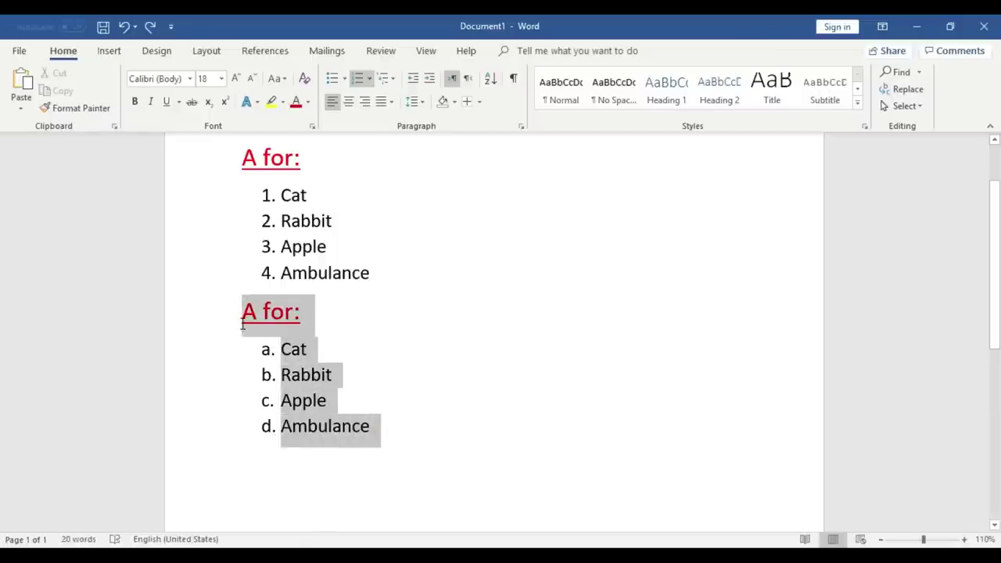
pyautogui.rightClick(266, 317)
pyautogui.click(305, 345)
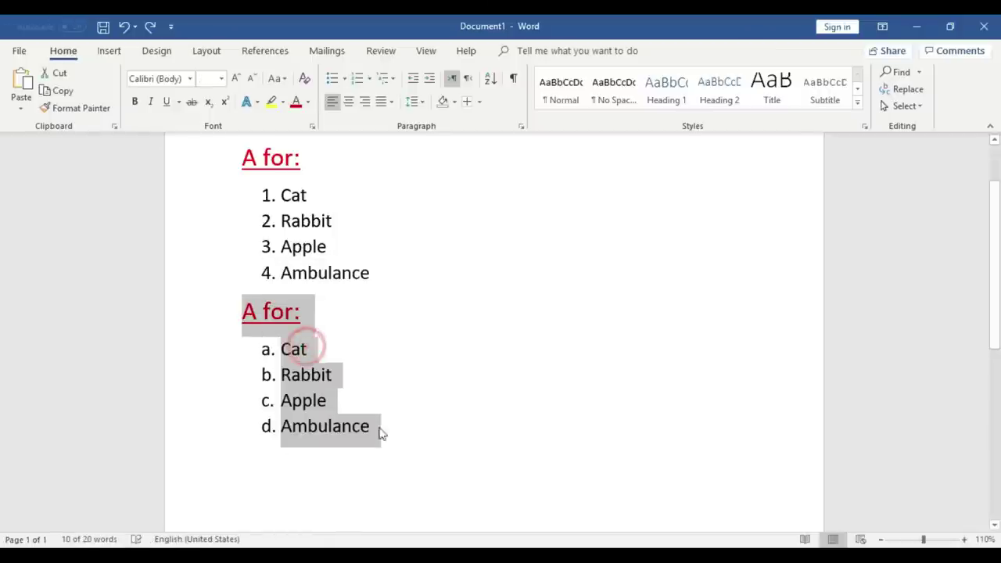
pyautogui.click(391, 426)
pyautogui.press('Return')
pyautogui.press('Return')
pyautogui.scroll(-1, 353, 420)
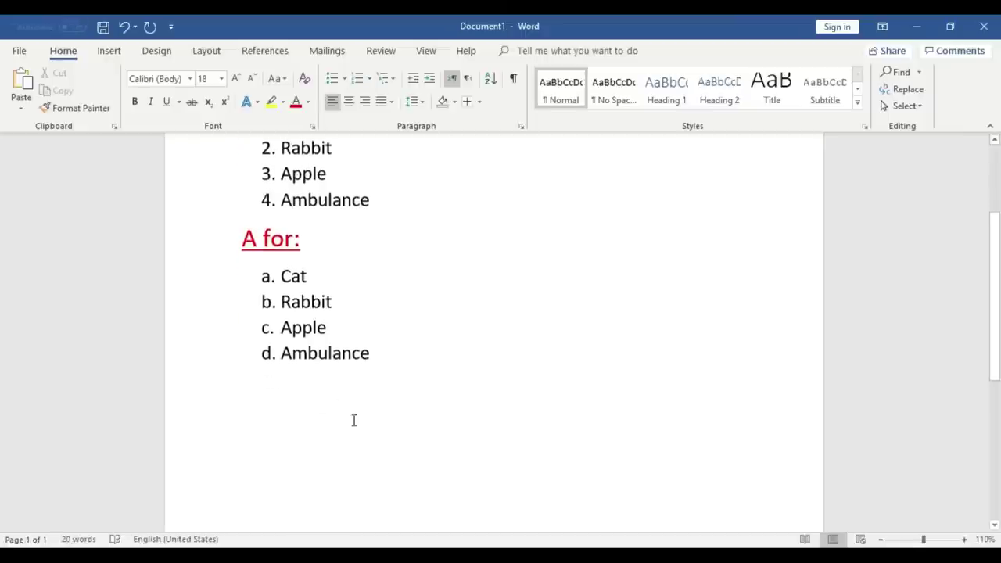
pyautogui.rightClick(316, 386)
pyautogui.click(342, 249)
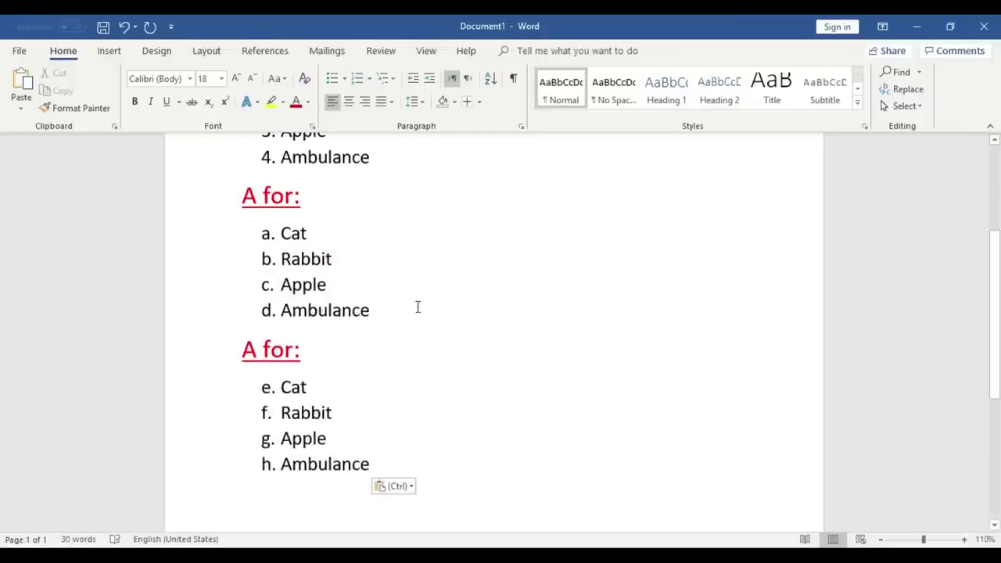
# - Select the pasted list's four items, lettered e. through h
pyautogui.scroll(2, 418, 307)
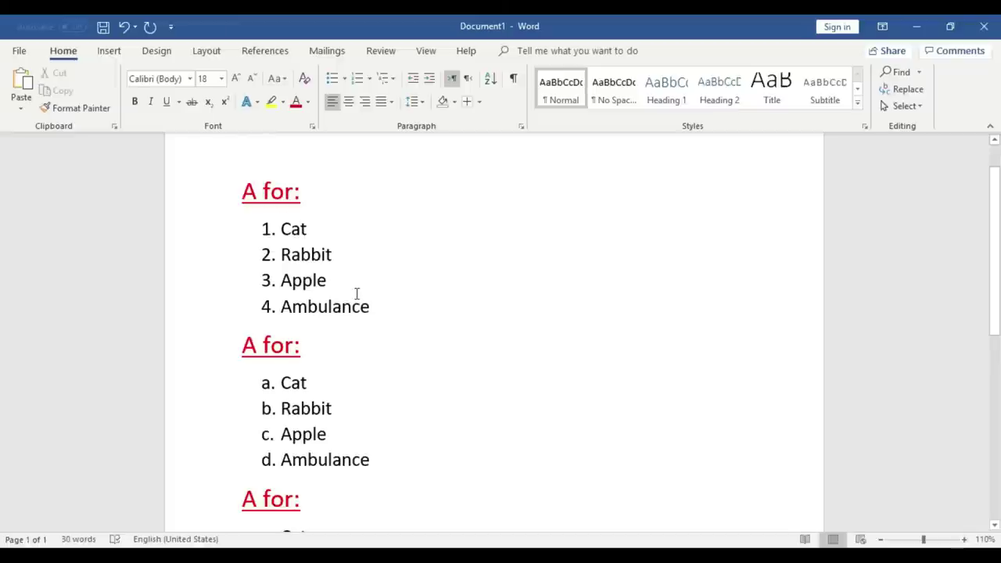
pyautogui.scroll(-1, 358, 294)
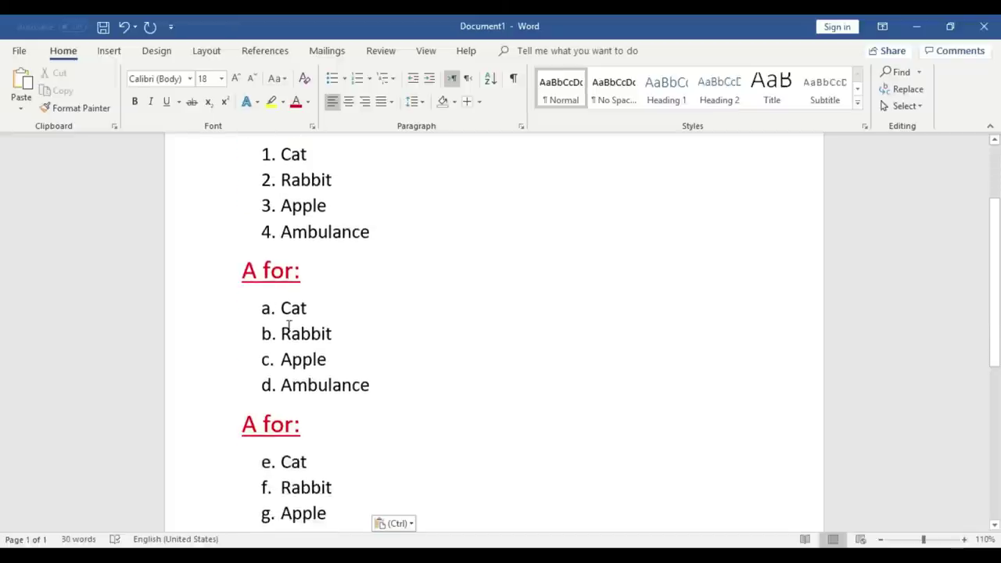
pyautogui.scroll(-2, 366, 393)
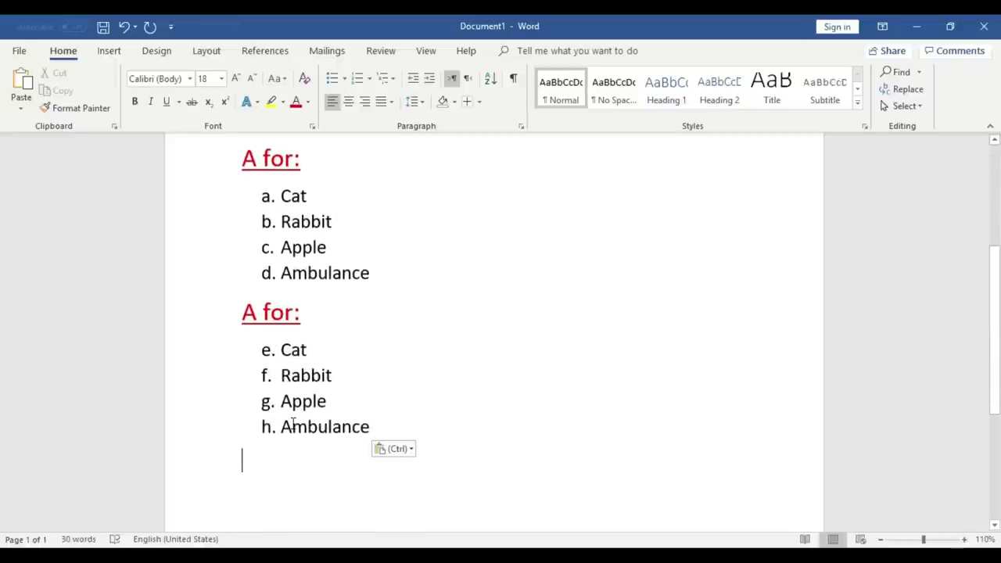
pyautogui.moveTo(376, 430); pyautogui.dragTo(272, 350)
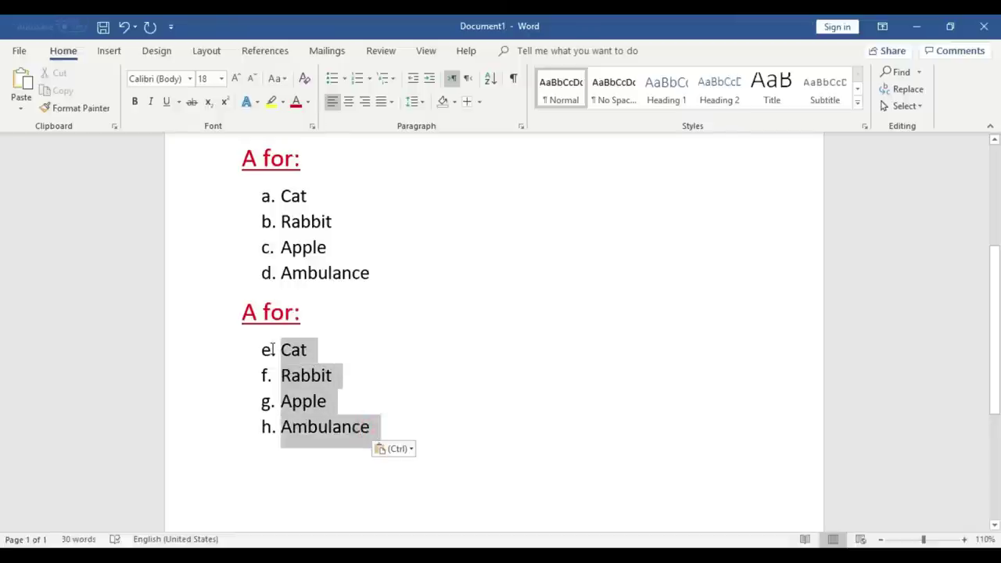
pyautogui.click(370, 79)
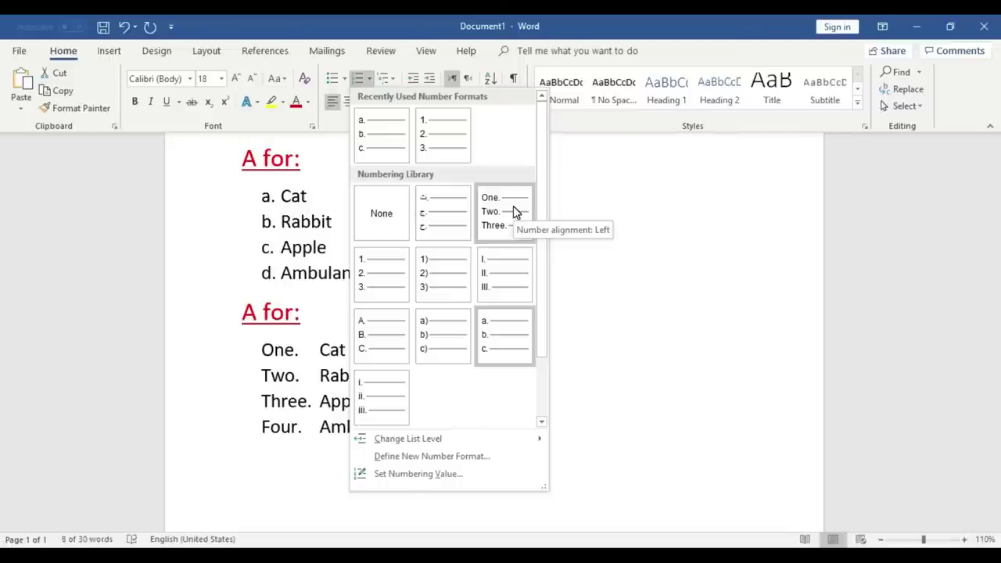
# - Apply the One., Two., Three., Four. numbering format to the pasted Cat–Ambulance items
pyautogui.click(513, 206)
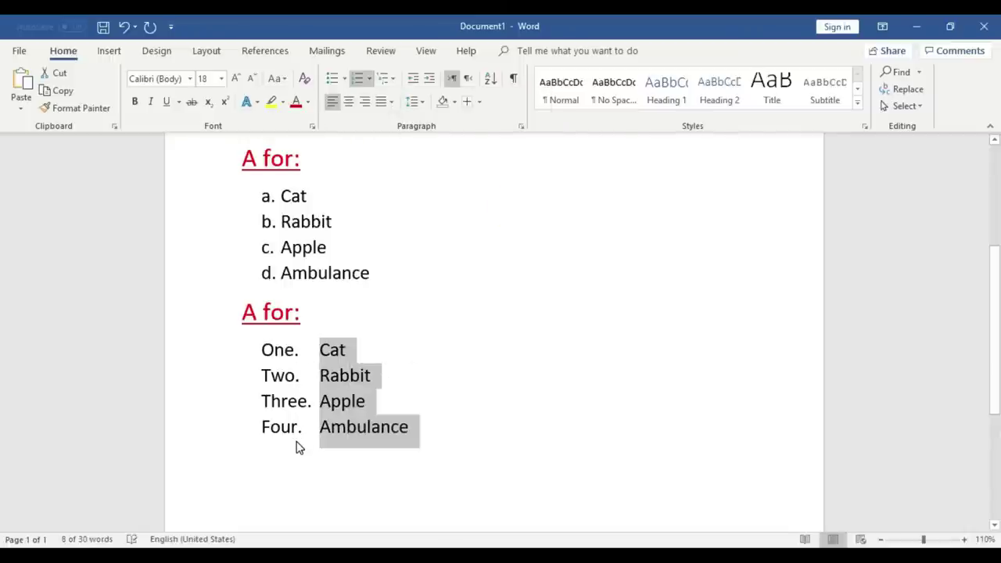
pyautogui.click(458, 440)
pyautogui.scroll(1, 382, 438)
pyautogui.scroll(2, 329, 328)
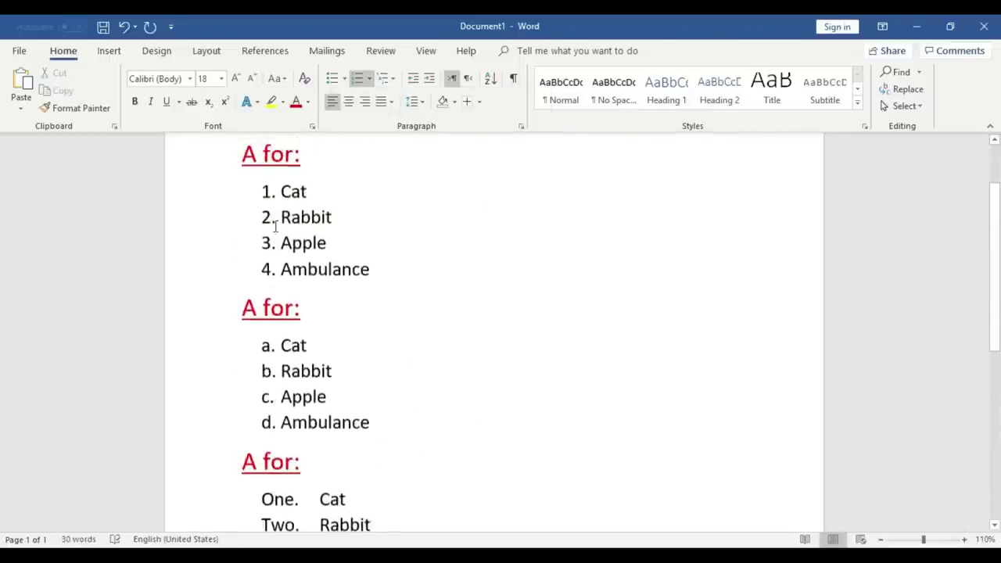
pyautogui.scroll(-1, 279, 266)
pyautogui.scroll(-1, 285, 329)
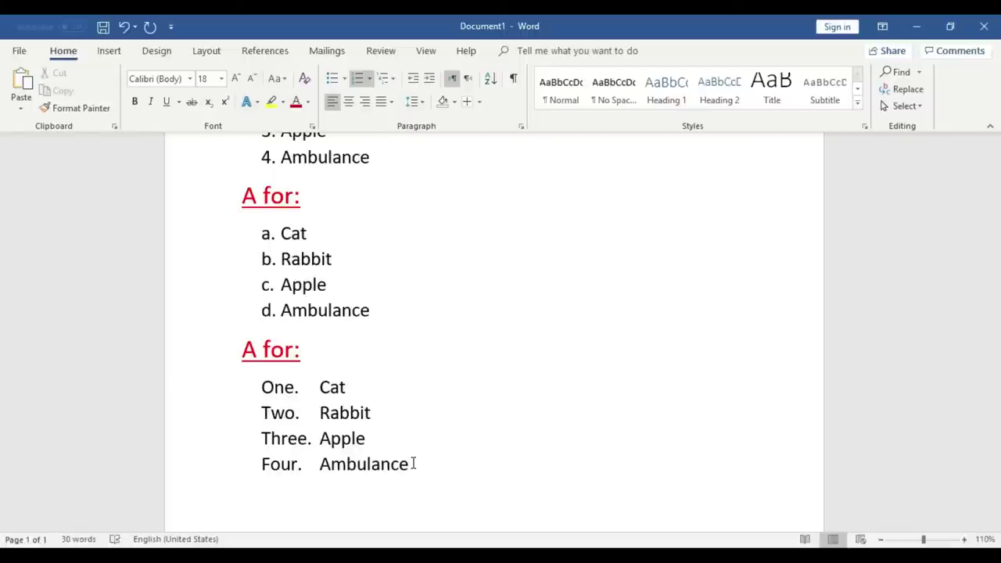
pyautogui.scroll(2, 336, 415)
pyautogui.scroll(2, 255, 205)
pyautogui.scroll(-1, 303, 297)
pyautogui.scroll(-2, 378, 436)
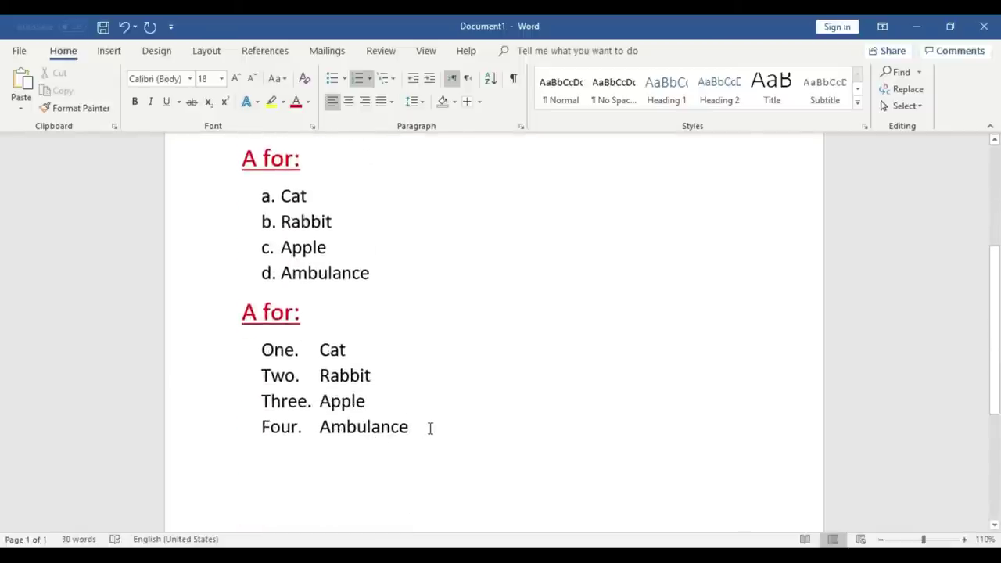
# - Select the One.–Four. list together with its red 'A for:' heading
pyautogui.scroll(3, 369, 430)
pyautogui.scroll(1, 375, 407)
pyautogui.moveTo(386, 364); pyautogui.dragTo(244, 239)
pyautogui.scroll(-2, 380, 440)
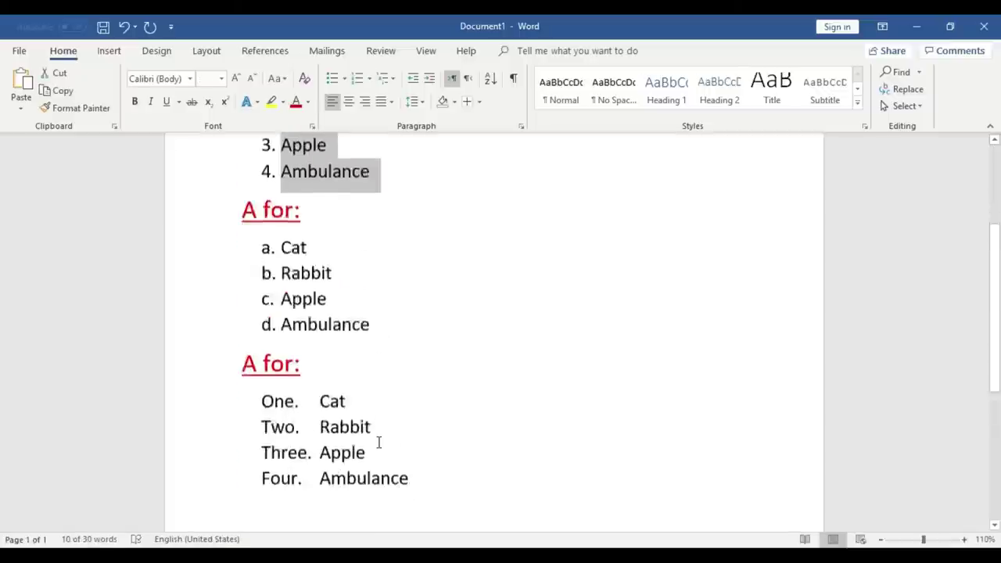
pyautogui.scroll(-2, 426, 344)
pyautogui.moveTo(424, 333); pyautogui.dragTo(241, 206)
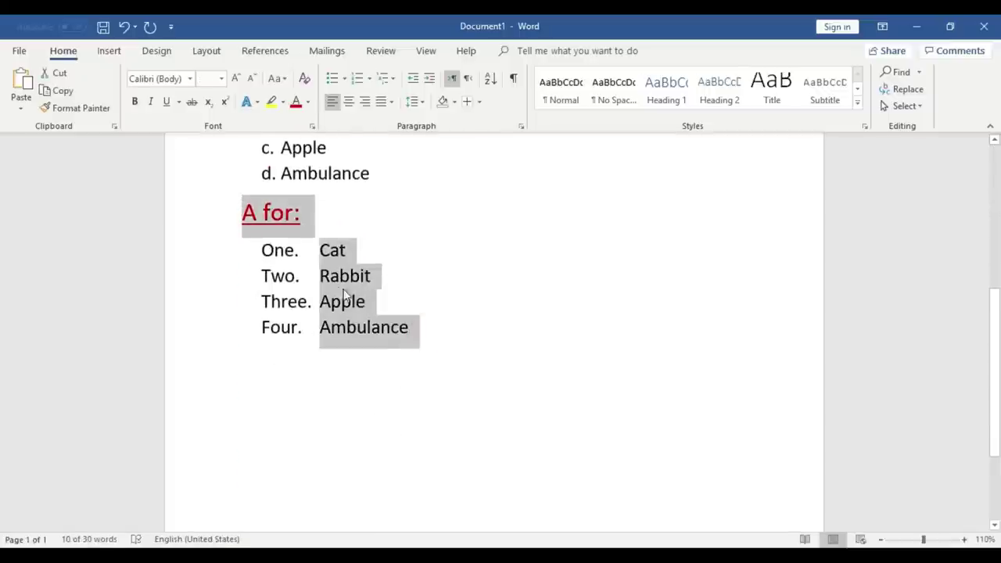
pyautogui.click(417, 331)
pyautogui.moveTo(417, 330); pyautogui.dragTo(219, 224)
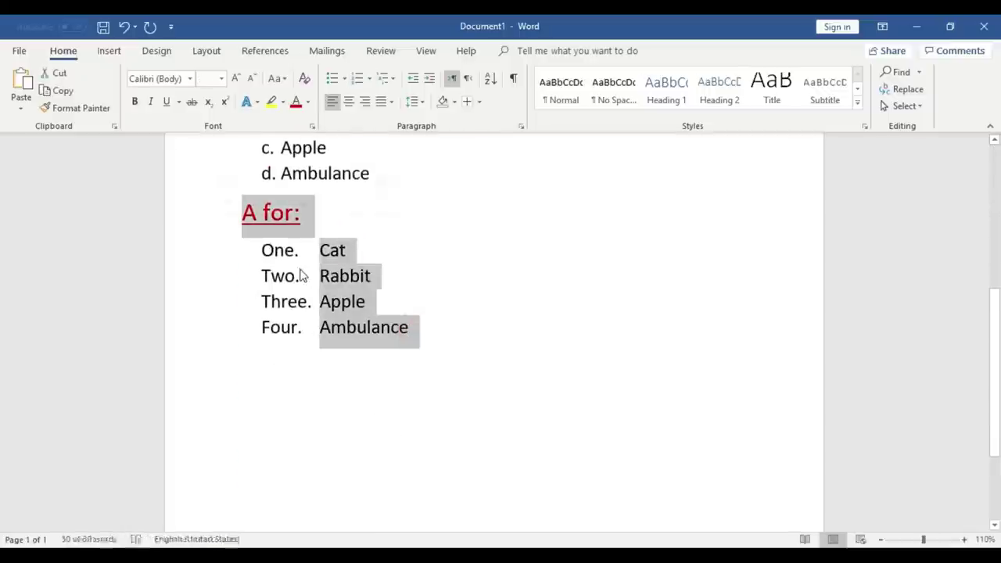
# - Paste the copy two lines below Four. Ambulance and select its Cat–Ambulance items
pyautogui.click(425, 330)
pyautogui.press('Return')
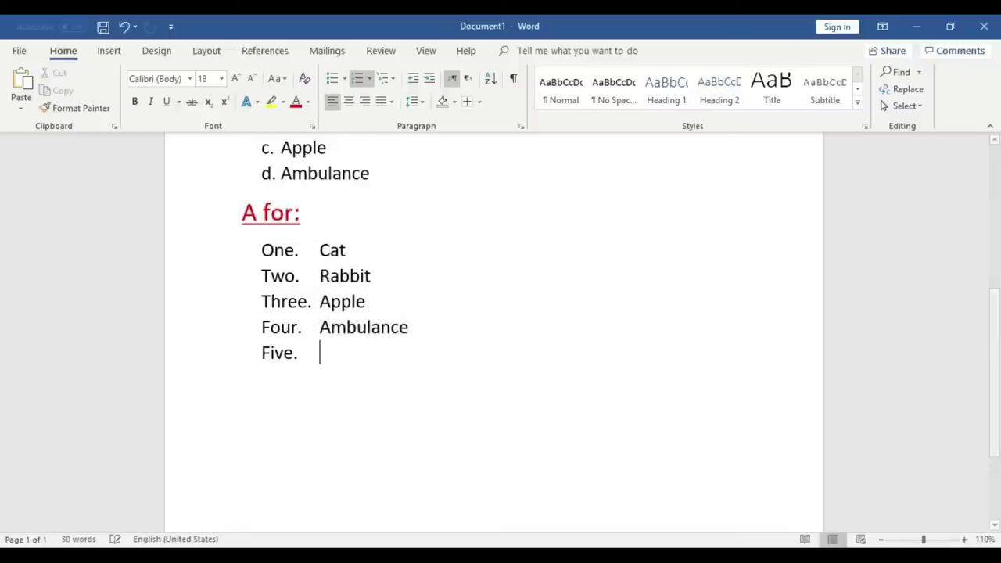
pyautogui.press('Return')
pyautogui.hotkey('ctrl', 'v')
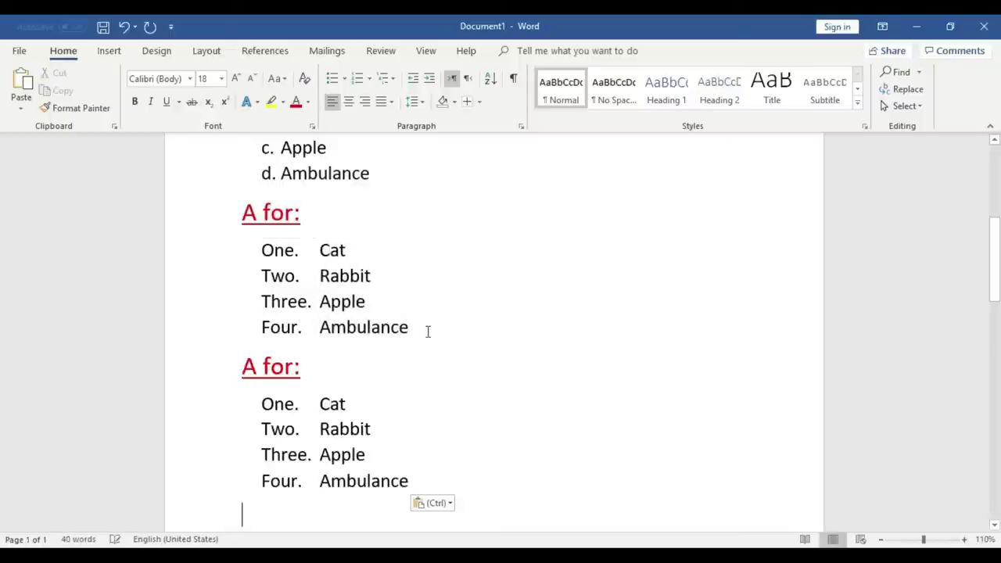
pyautogui.scroll(-1, 399, 435)
pyautogui.moveTo(408, 442); pyautogui.dragTo(266, 367)
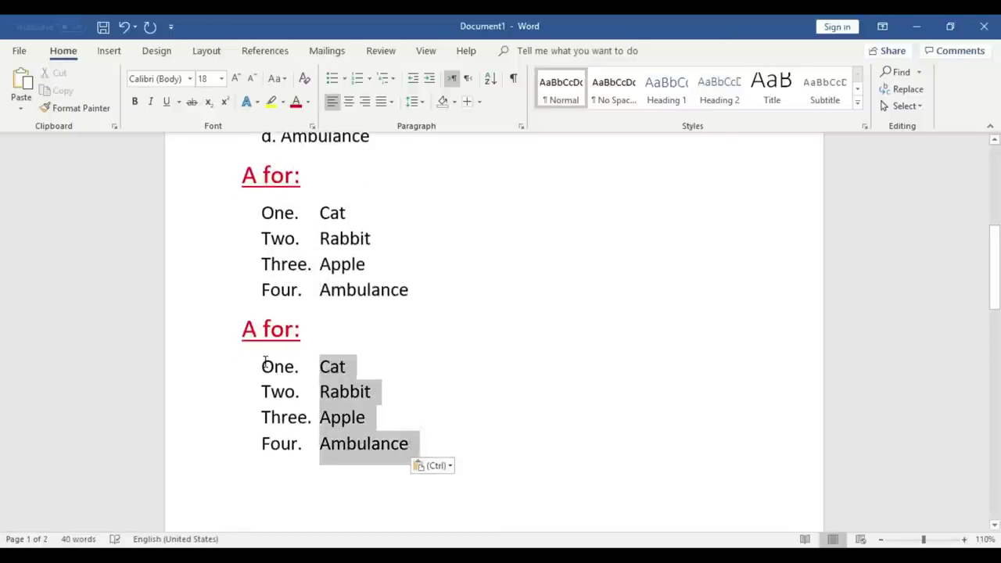
pyautogui.click(425, 442)
pyautogui.moveTo(422, 443); pyautogui.dragTo(306, 369)
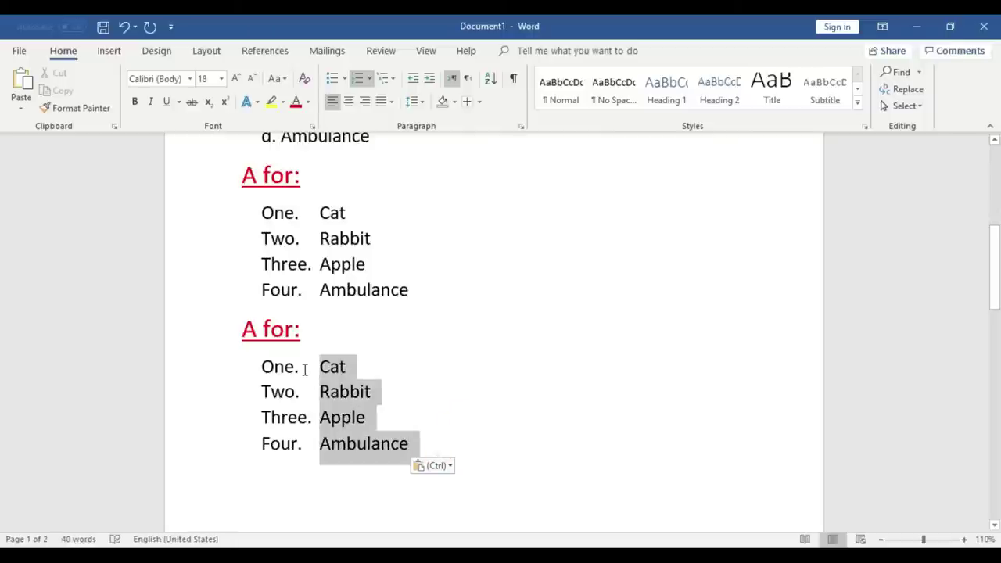
# - Number the Cat, Rabbit, Apple, Ambulance list I.–IV. in roman numerals and review the document
pyautogui.click(371, 78)
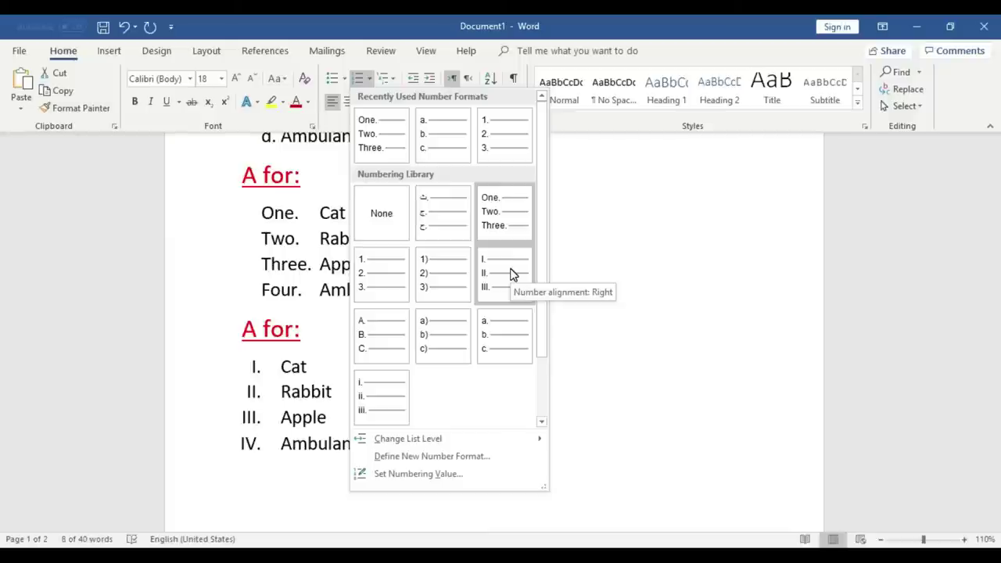
pyautogui.click(512, 274)
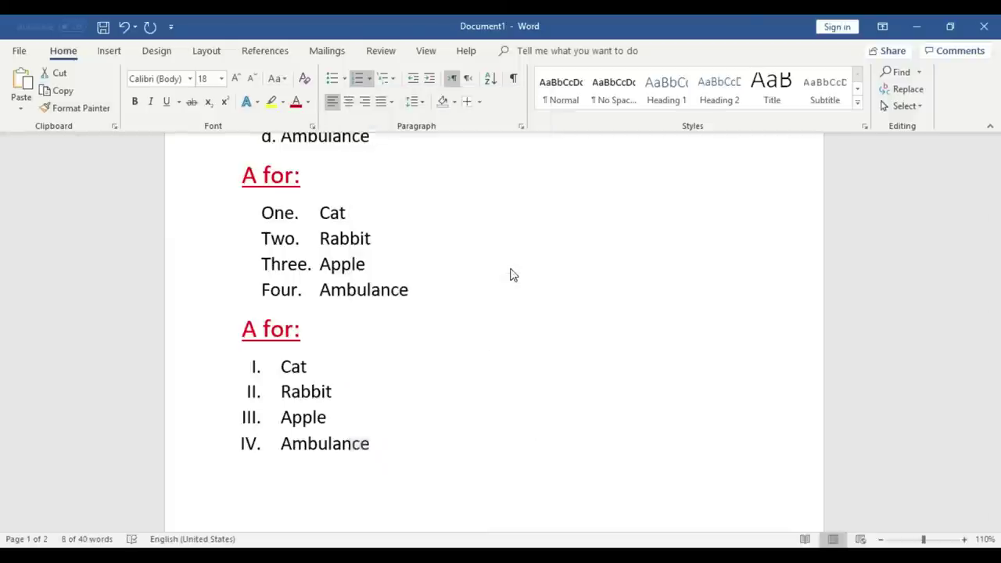
pyautogui.click(516, 385)
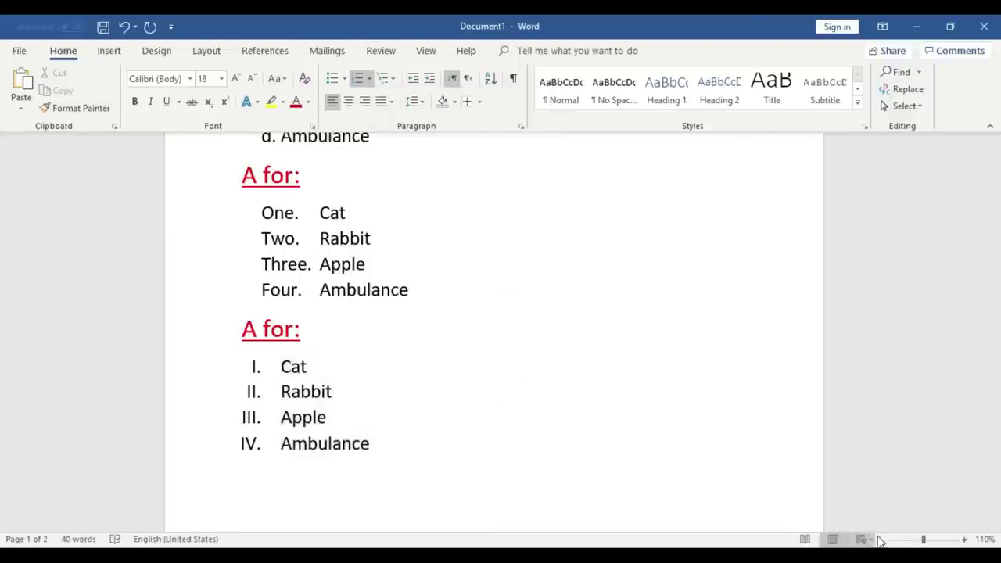
pyautogui.scroll(1, 786, 446)
pyautogui.scroll(3, 787, 447)
pyautogui.scroll(2, 704, 391)
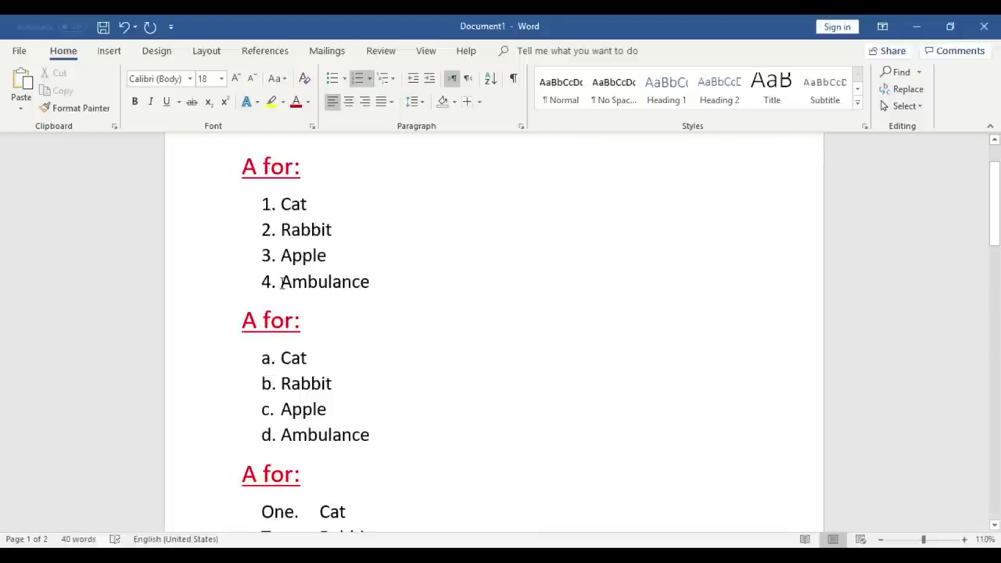
pyautogui.scroll(-1, 278, 282)
pyautogui.scroll(-2, 266, 258)
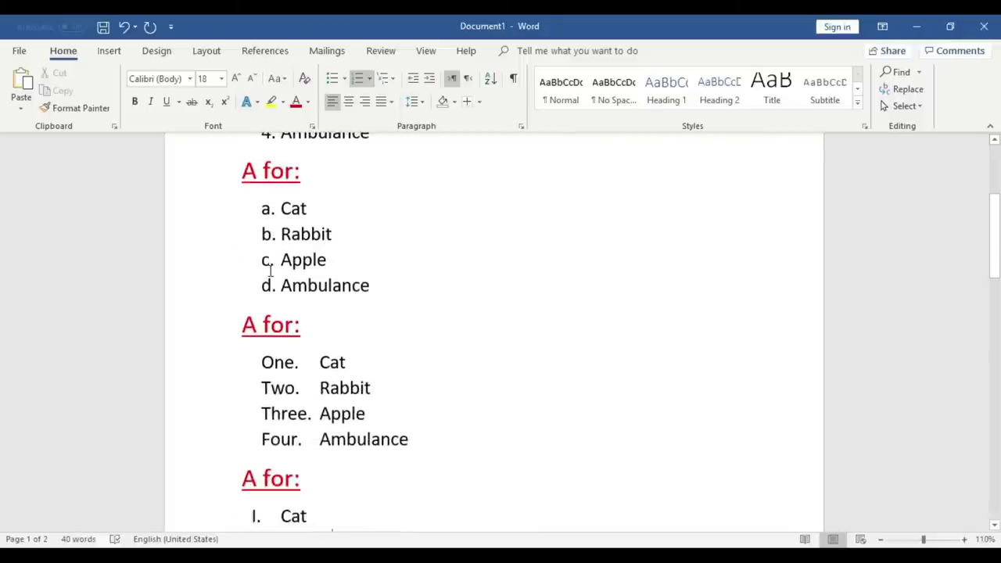
pyautogui.scroll(-1, 267, 286)
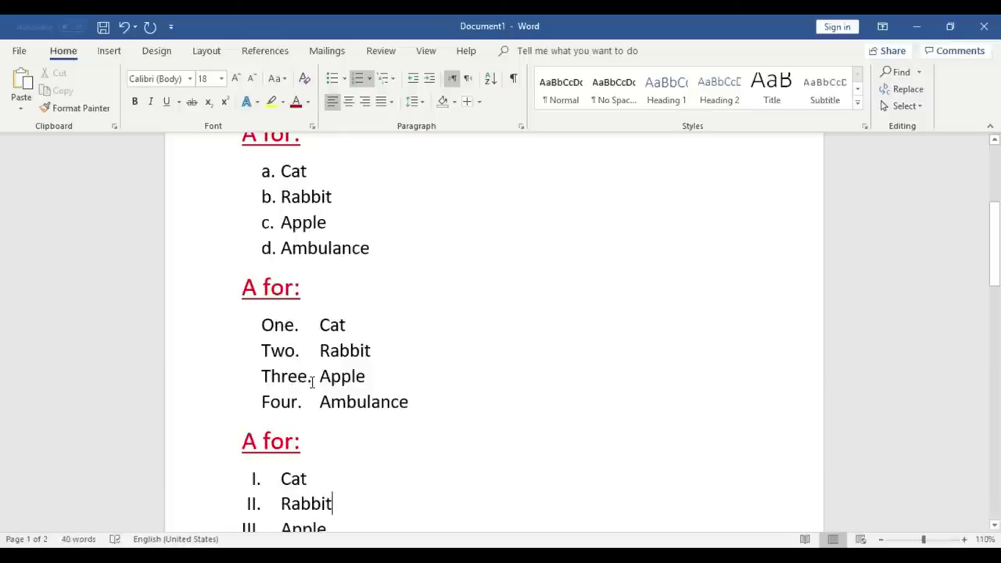
pyautogui.scroll(-2, 305, 405)
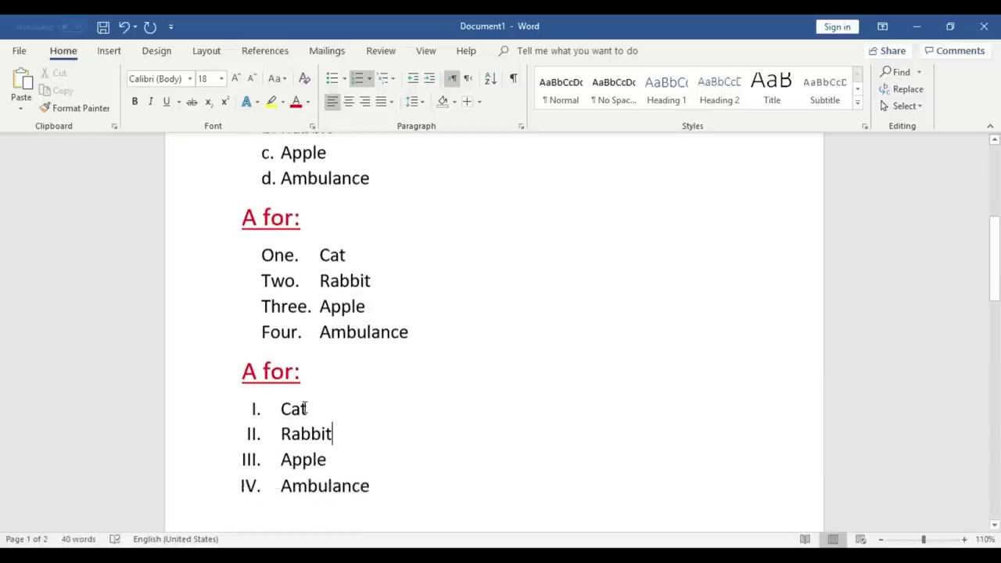
pyautogui.scroll(-3, 310, 334)
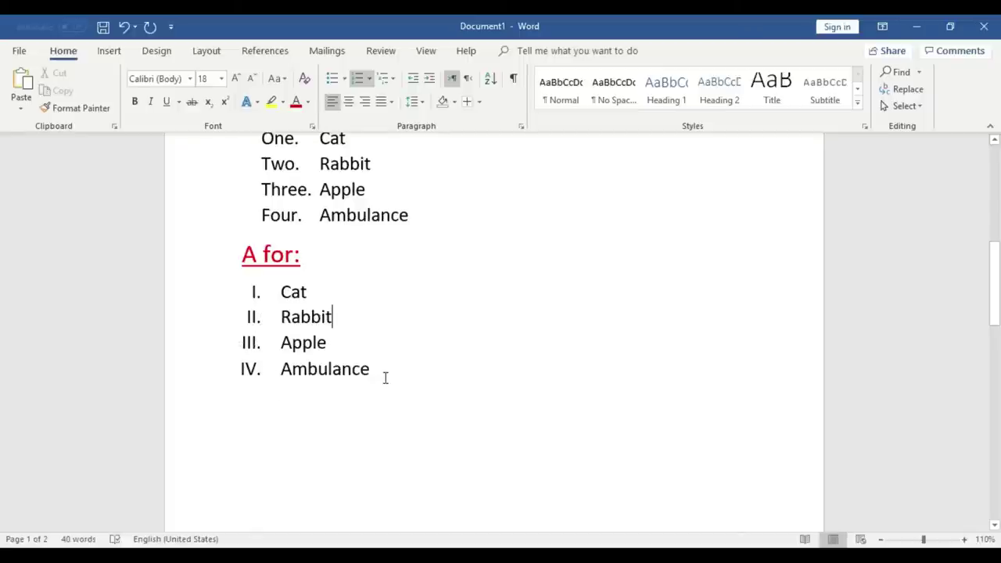
pyautogui.scroll(1, 383, 379)
pyautogui.scroll(3, 383, 379)
pyautogui.scroll(-2, 385, 379)
pyautogui.scroll(-3, 384, 379)
# - Copy the roman-numeral 'A for:' heading and list and paste it on a new line below
pyautogui.moveTo(388, 374); pyautogui.dragTo(236, 268)
pyautogui.rightClick(286, 278)
pyautogui.click(322, 305)
pyautogui.click(387, 377)
pyautogui.press('Return')
# - Insert a page break before the pasted copy so it starts on page 2
pyautogui.press('Return')
pyautogui.hotkey('ctrl', 'v')
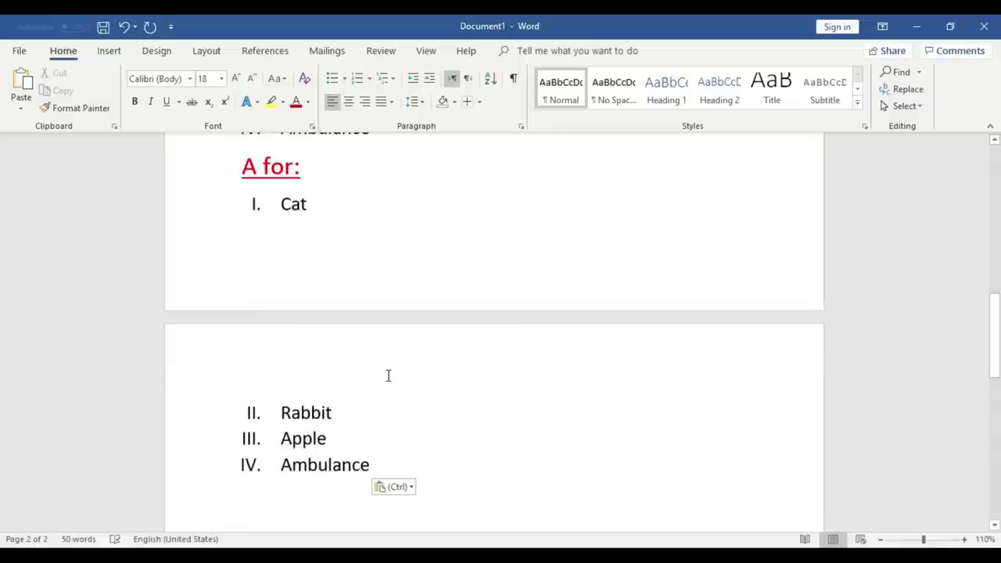
pyautogui.scroll(2, 383, 360)
pyautogui.click(231, 277)
pyautogui.press('Return')
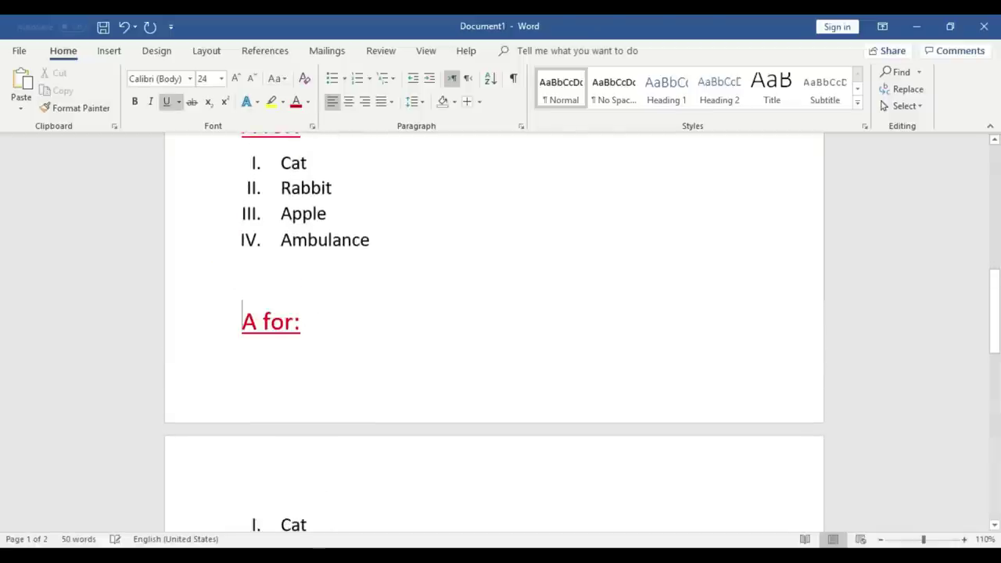
pyautogui.hotkey('ctrl', 'Return')
pyautogui.scroll(-3, 245, 282)
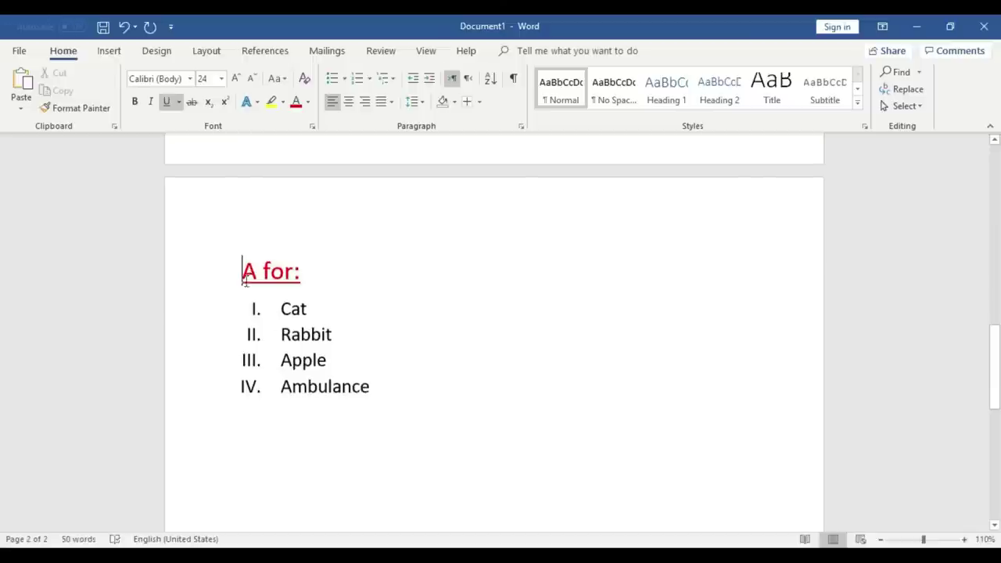
# - Letter the pasted list's four items A. to D. in capitals
pyautogui.moveTo(380, 389); pyautogui.dragTo(272, 317)
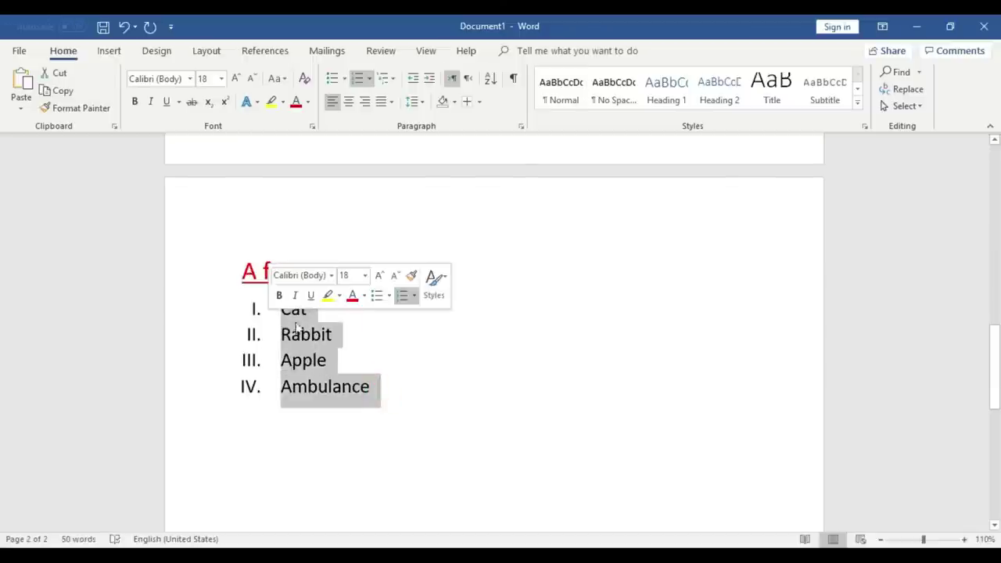
pyautogui.click(370, 79)
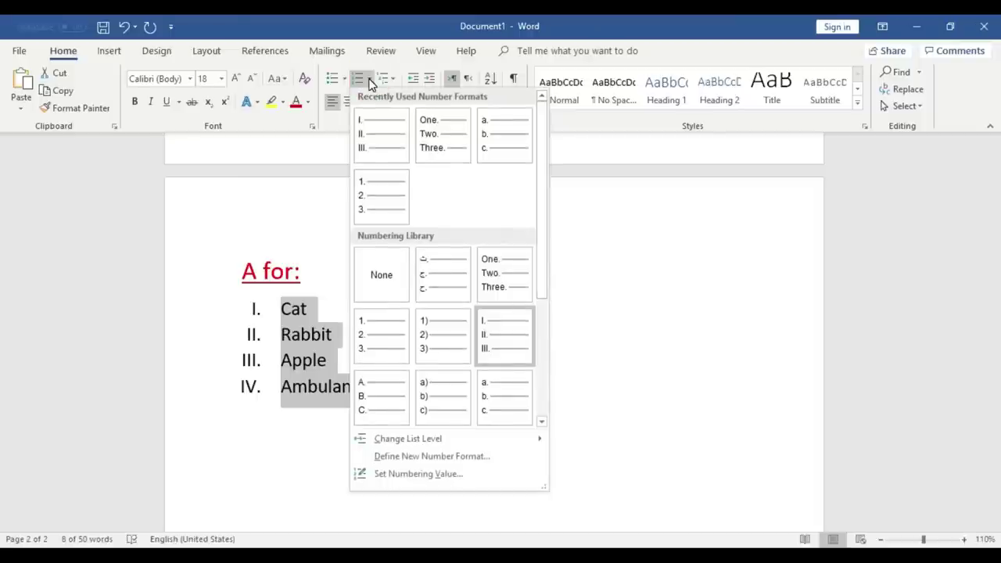
pyautogui.click(383, 393)
pyautogui.click(384, 384)
pyautogui.scroll(3, 432, 378)
pyautogui.scroll(3, 430, 378)
pyautogui.scroll(3, 430, 377)
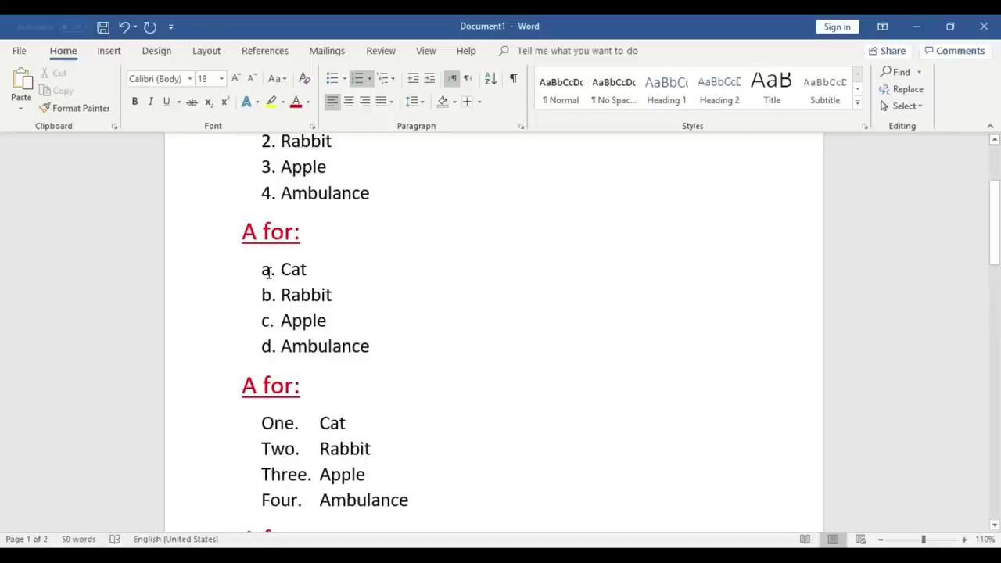
pyautogui.scroll(2, 310, 380)
pyautogui.scroll(-2, 316, 380)
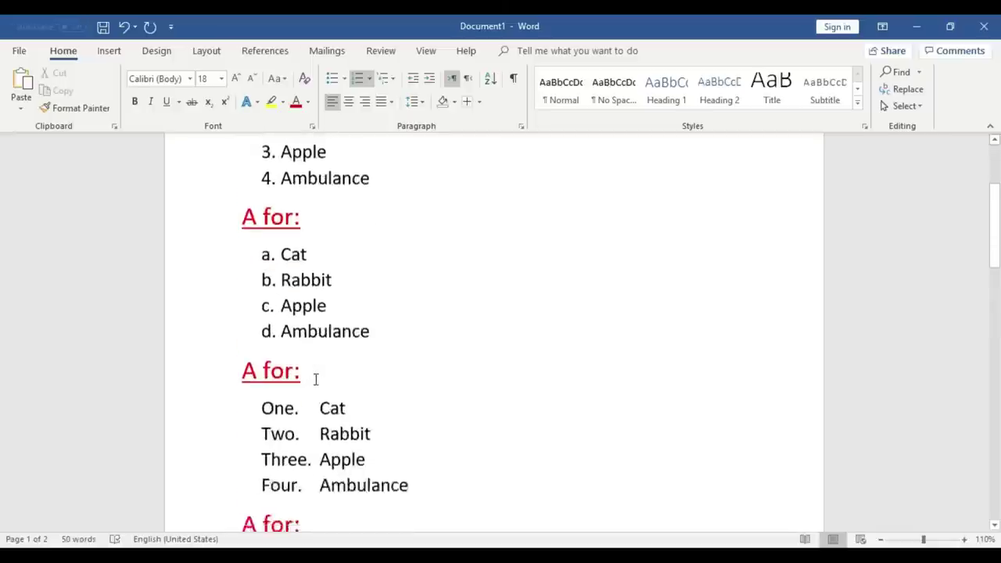
pyautogui.scroll(-2, 335, 398)
pyautogui.scroll(-3, 337, 398)
pyautogui.scroll(-4, 336, 397)
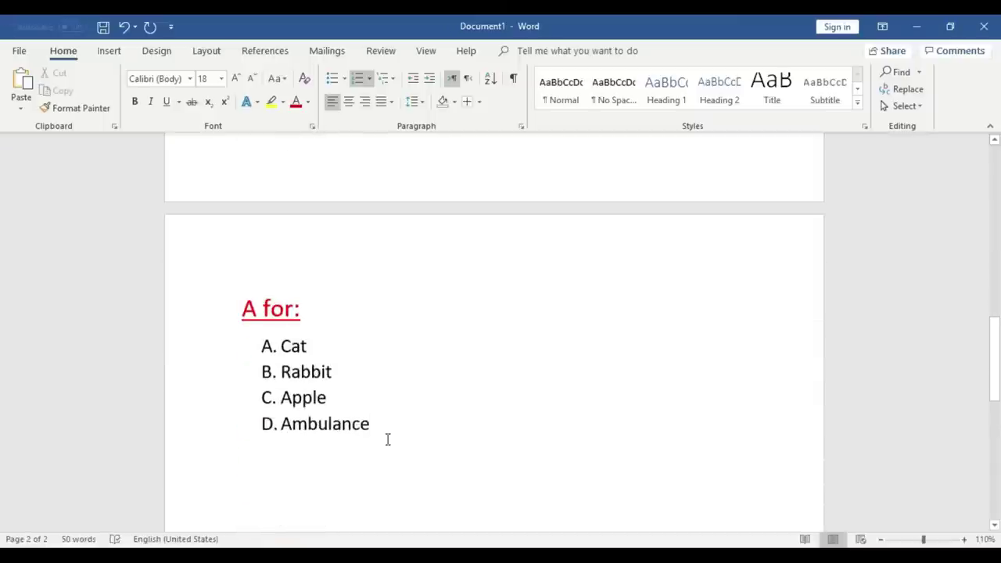
# - Copy the A.–D. heading and list and paste it on a new line below Ambulance
pyautogui.moveTo(402, 431); pyautogui.dragTo(241, 301)
pyautogui.rightClick(317, 380)
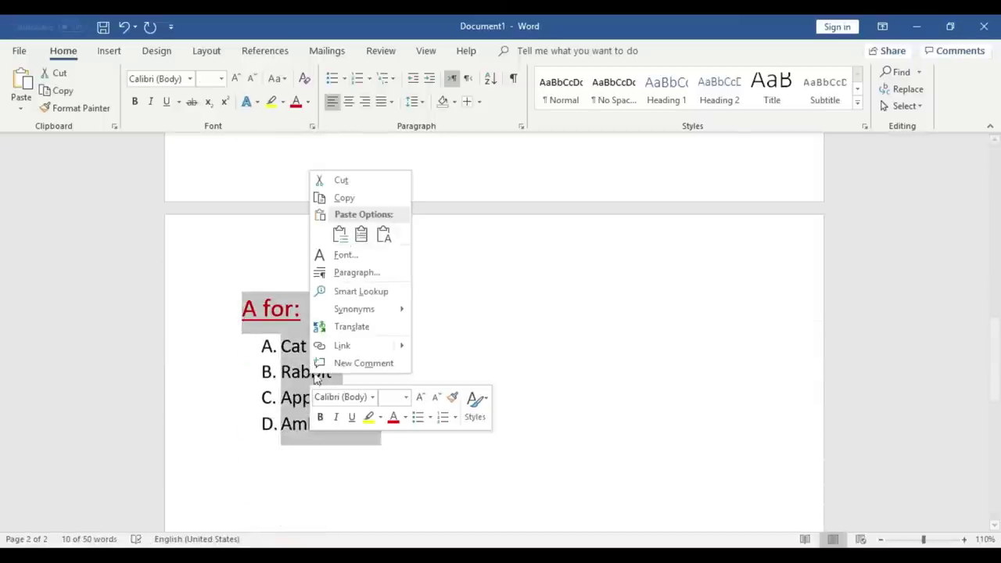
pyautogui.click(342, 197)
pyautogui.click(381, 419)
pyautogui.press('Return')
pyautogui.press('Return')
pyautogui.hotkey('ctrl', 'v')
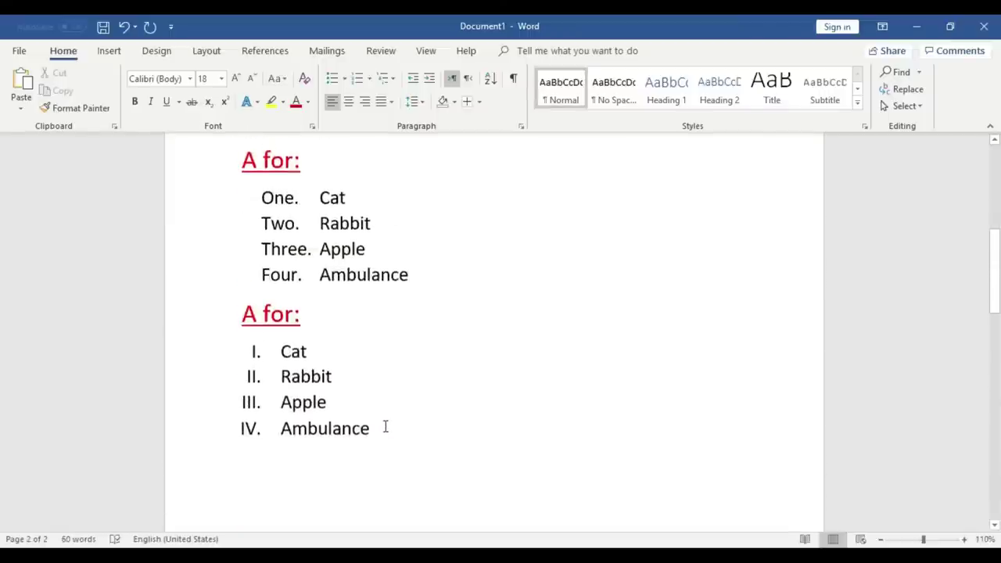
# - Select the four items of the newly pasted copy on page 2
pyautogui.scroll(2, 263, 350)
pyautogui.scroll(2, 302, 306)
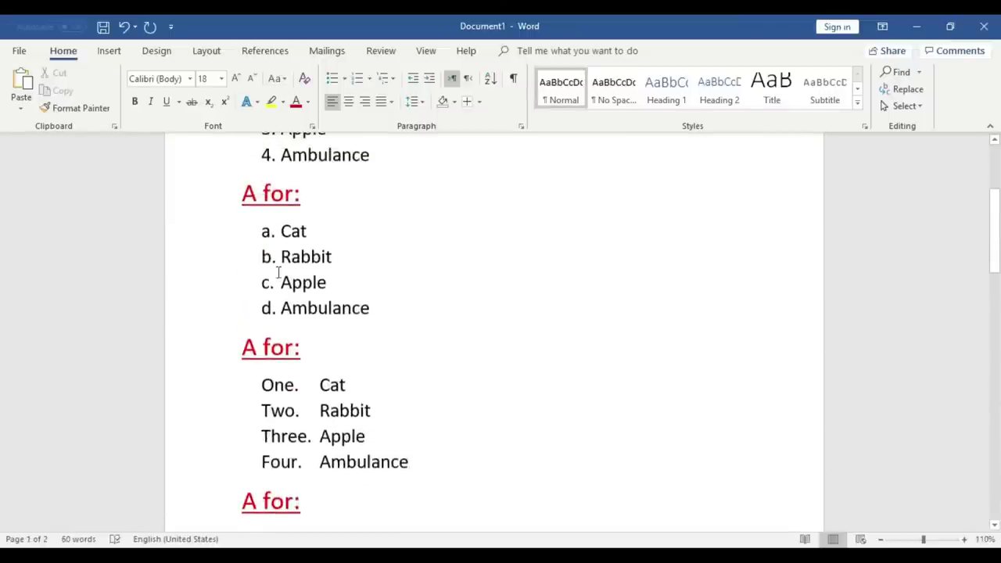
pyautogui.scroll(3, 277, 272)
pyautogui.scroll(-3, 272, 328)
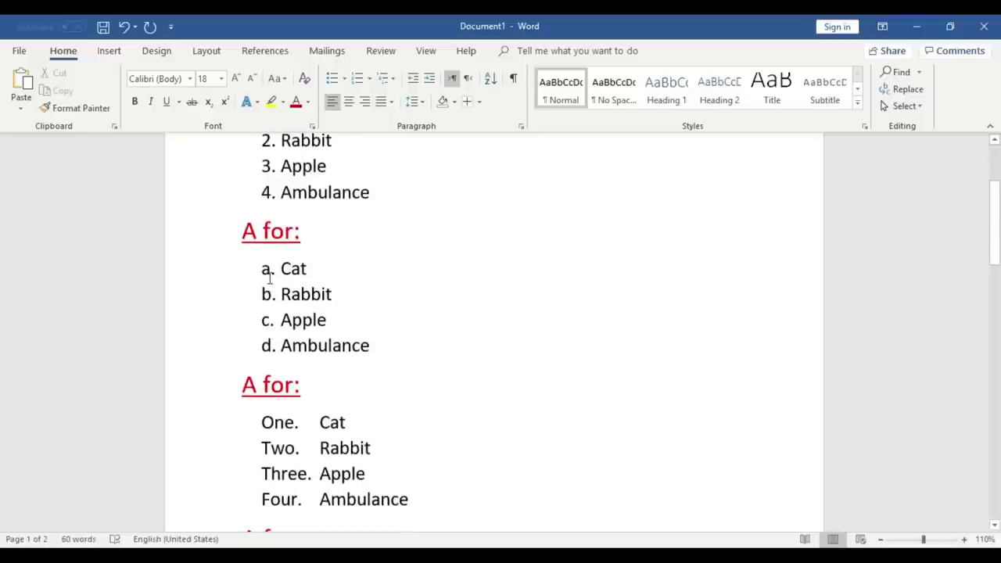
pyautogui.scroll(-3, 267, 345)
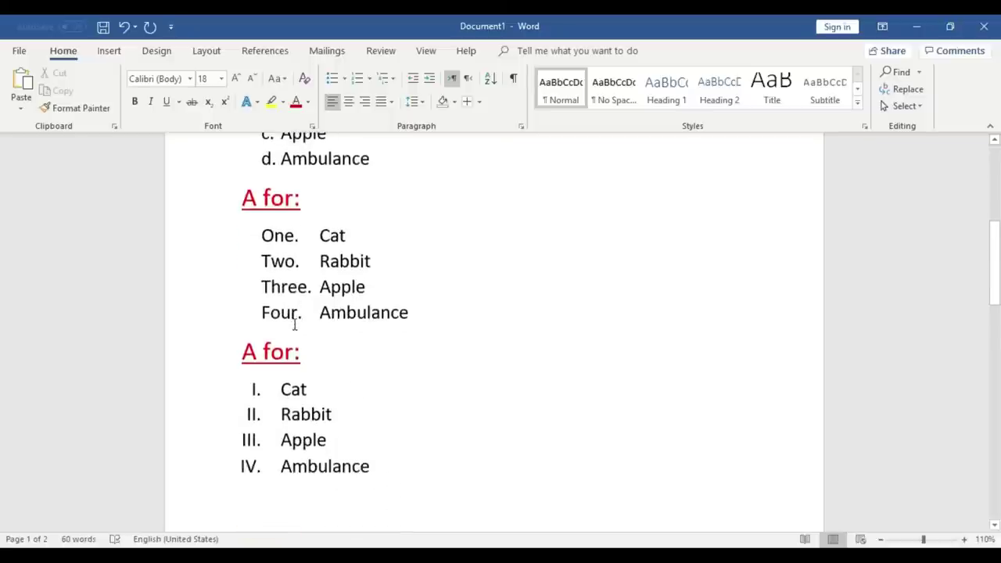
pyautogui.scroll(-3, 295, 325)
pyautogui.scroll(-4, 380, 353)
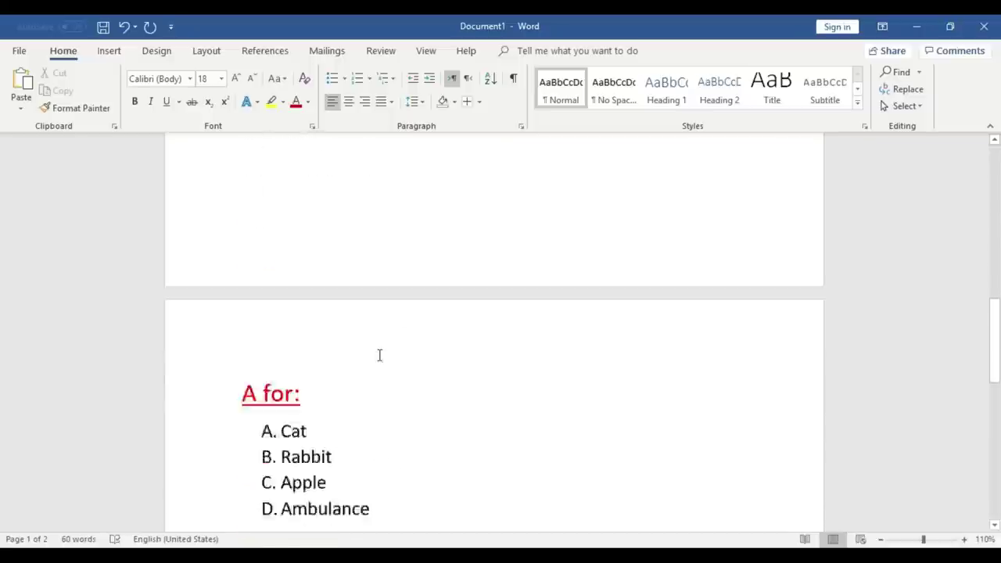
pyautogui.scroll(-2, 277, 347)
pyautogui.scroll(-3, 283, 420)
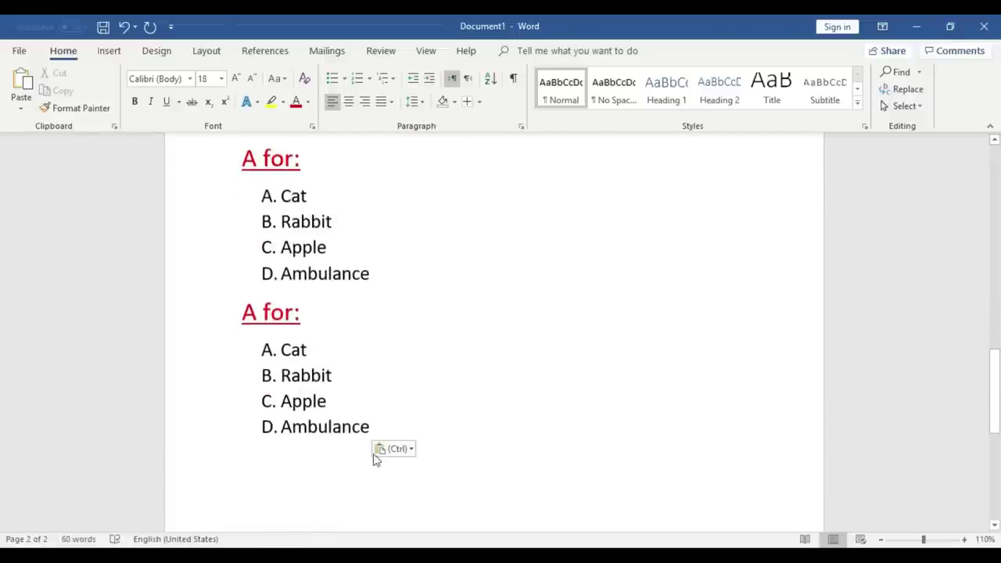
pyautogui.moveTo(380, 427); pyautogui.dragTo(276, 355)
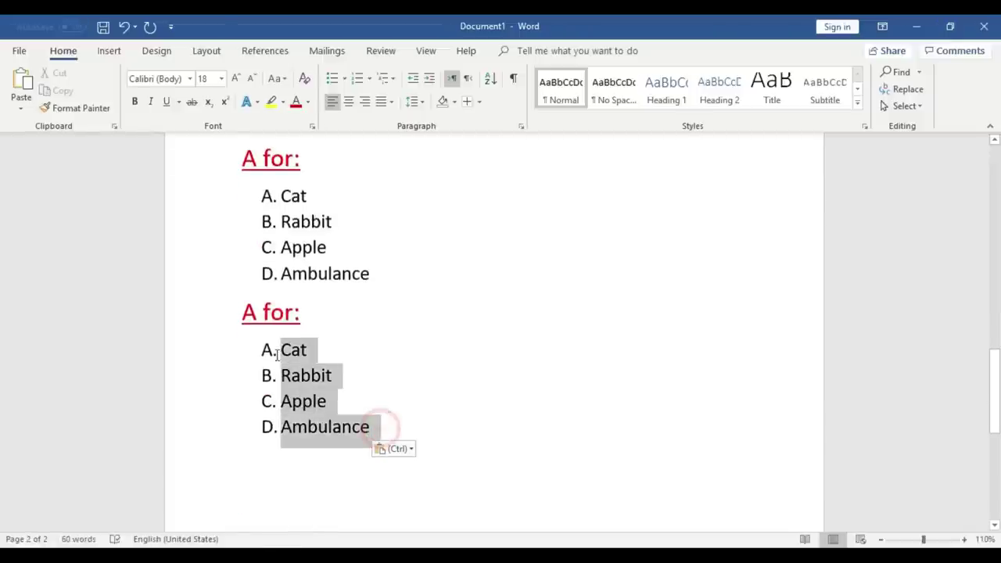
# - Apply the 1), 2), 3) numbering format to the selected Cat–Ambulance list
pyautogui.click(371, 79)
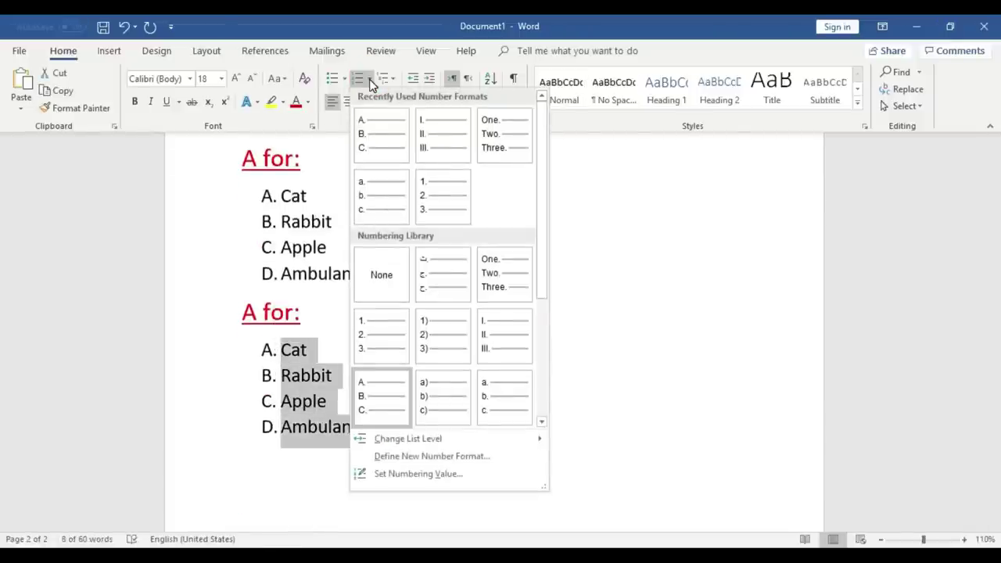
pyautogui.click(460, 343)
pyautogui.click(393, 426)
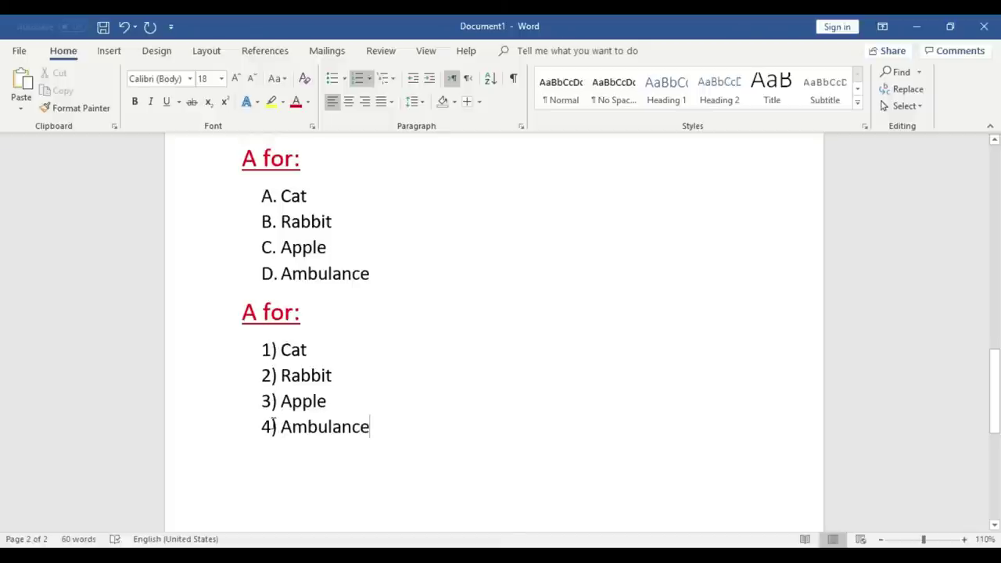
pyautogui.scroll(5, 344, 420)
pyautogui.scroll(5, 345, 420)
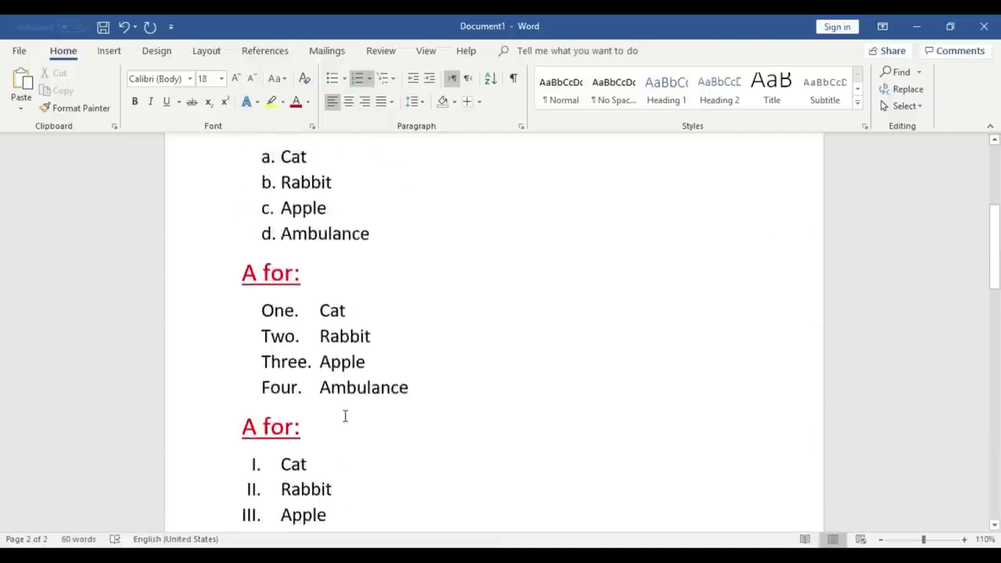
pyautogui.scroll(5, 344, 416)
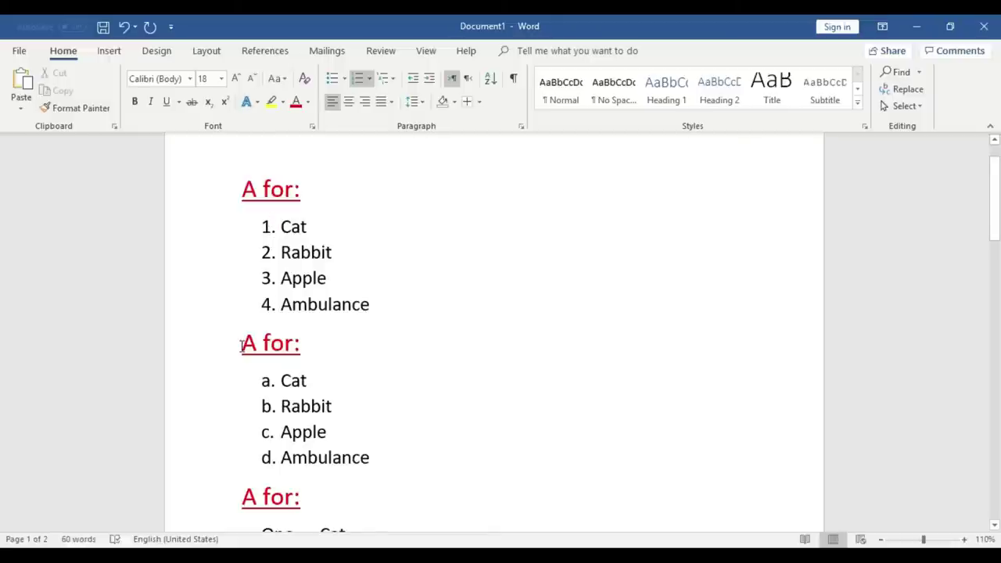
pyautogui.scroll(-4, 241, 347)
pyautogui.scroll(-4, 241, 347)
pyautogui.scroll(-6, 241, 346)
pyautogui.scroll(-4, 241, 346)
pyautogui.scroll(-4, 241, 347)
# - Select the 1) to 4) list and close the Numbering gallery without changes
pyautogui.click(399, 394)
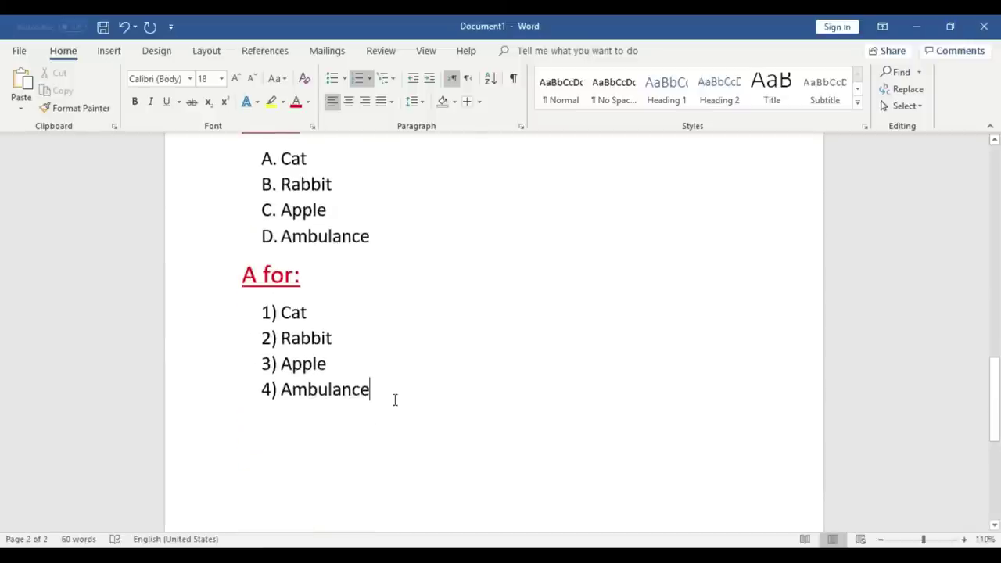
pyautogui.moveTo(394, 400); pyautogui.dragTo(280, 312)
pyautogui.click(405, 403)
pyautogui.moveTo(404, 403); pyautogui.dragTo(280, 312)
pyautogui.click(370, 80)
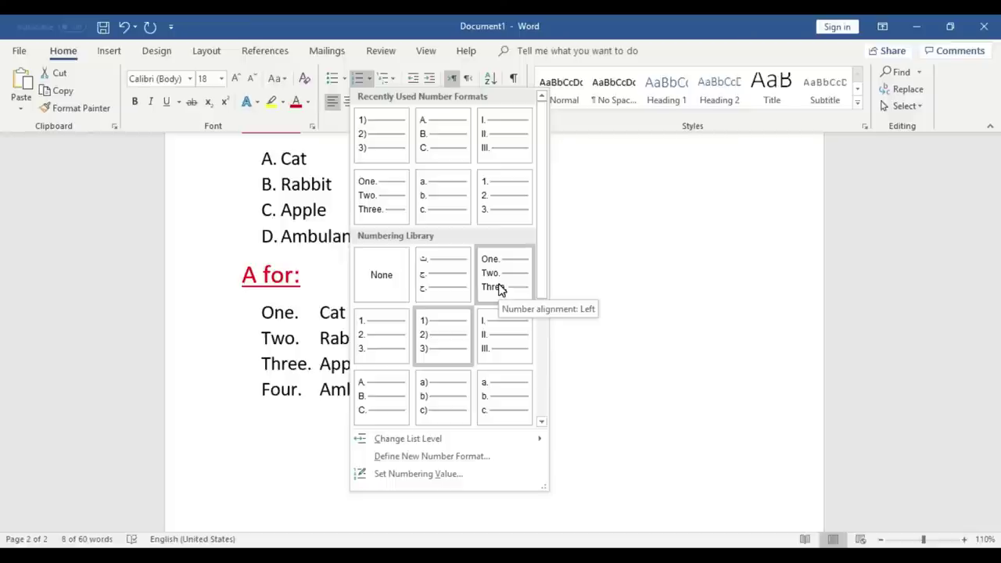
pyautogui.click(648, 335)
# - Select the later lists, delete them, then undo the deletion
pyautogui.scroll(3, 648, 332)
pyautogui.click(390, 501)
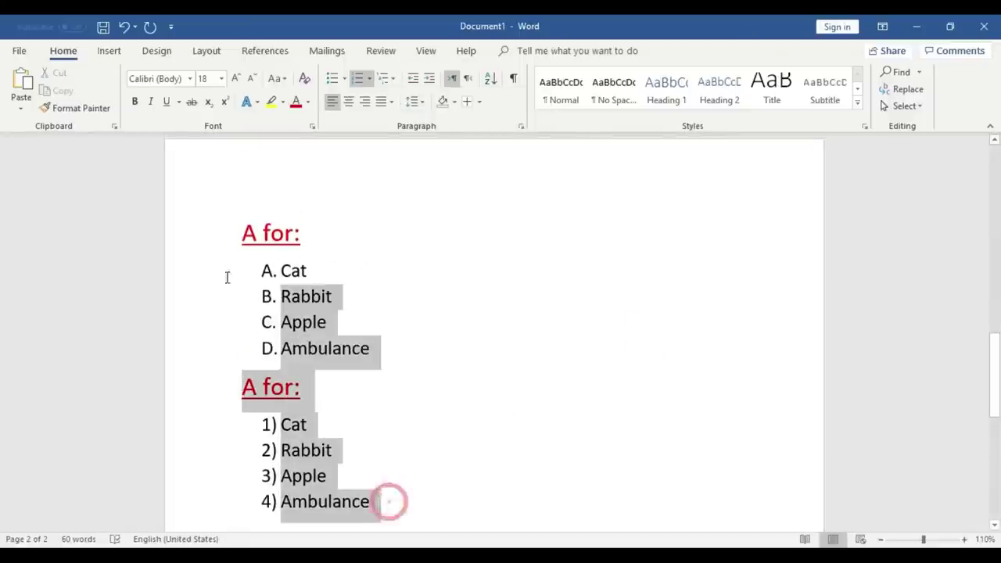
pyautogui.moveTo(390, 500); pyautogui.dragTo(235, 228)
pyautogui.scroll(1, 400, 401)
pyautogui.press('Delete')
pyautogui.hotkey('ctrl', 'z')
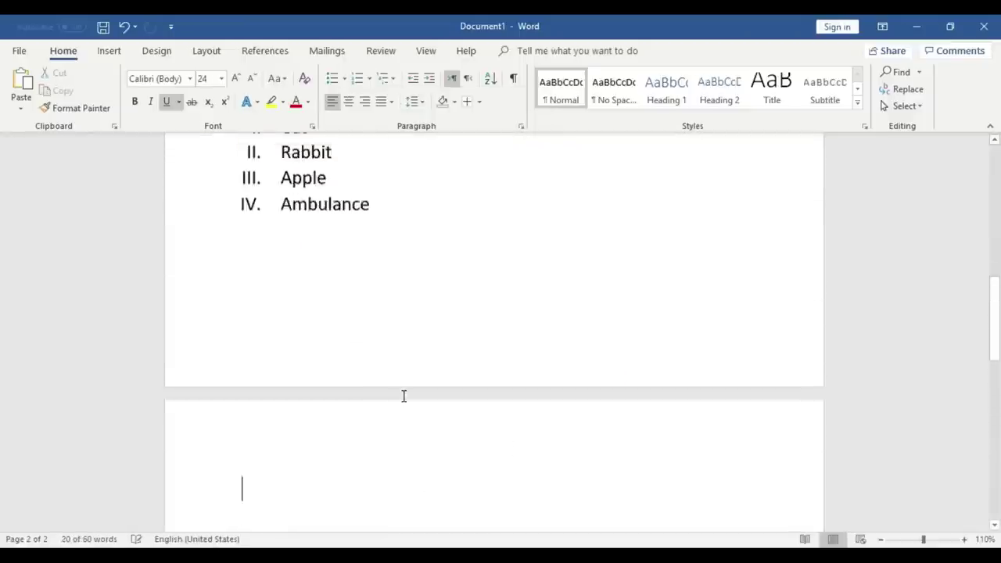
pyautogui.click(449, 408)
# - Remove the later lists one by one, ending with the second heading and its a–d list
pyautogui.hotkey('ctrl', 'z')
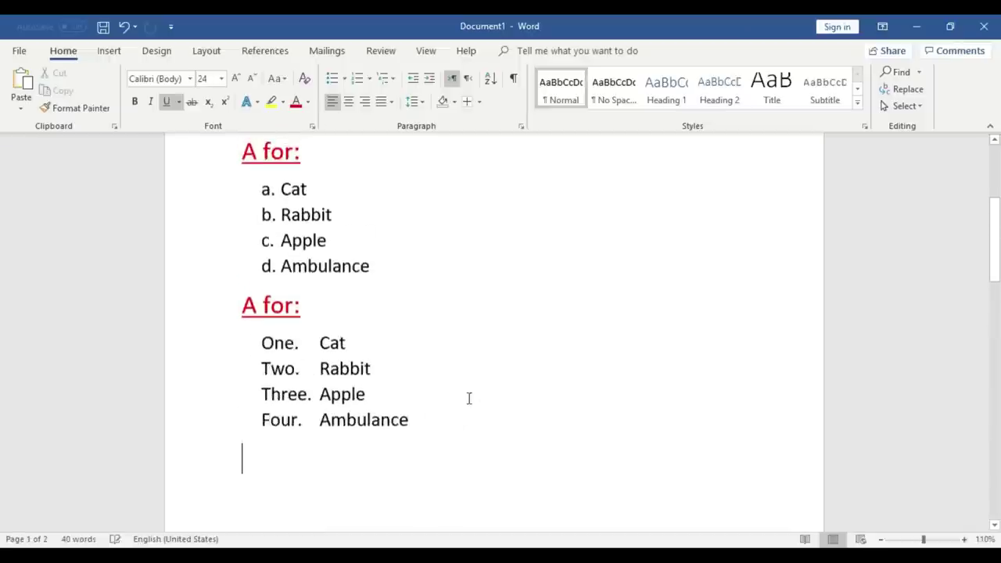
pyautogui.hotkey('ctrl', 'z')
pyautogui.hotkey('ctrl', 'z')
pyautogui.hotkey('ctrl', 'y')
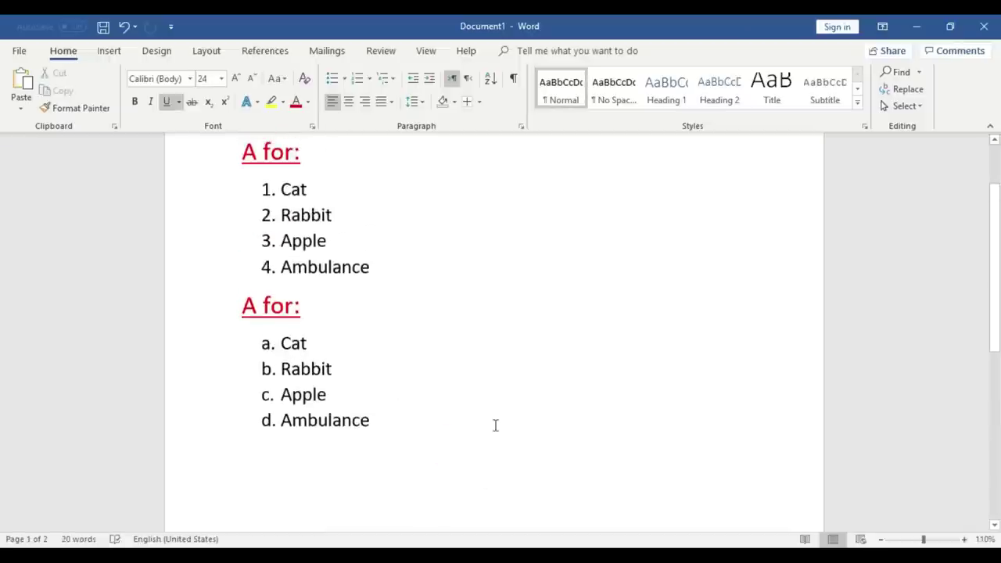
pyautogui.scroll(1, 405, 423)
pyautogui.moveTo(386, 471); pyautogui.dragTo(243, 357)
pyautogui.press('Delete')
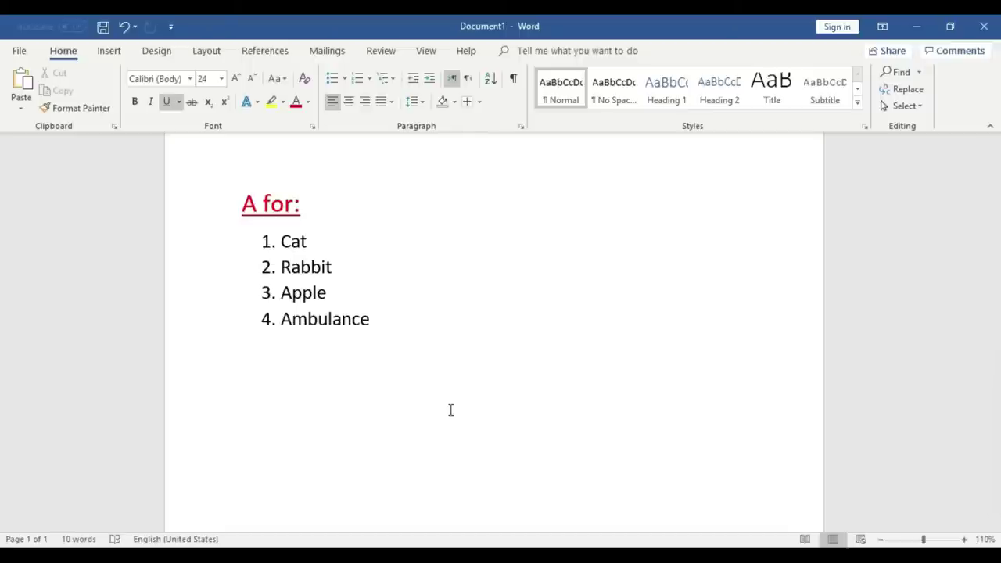
# - Type '2 * 5 =' below the list, then the values 10 and 20 on separate lines
pyautogui.write('2')
pyautogui.write(' * 5 =')
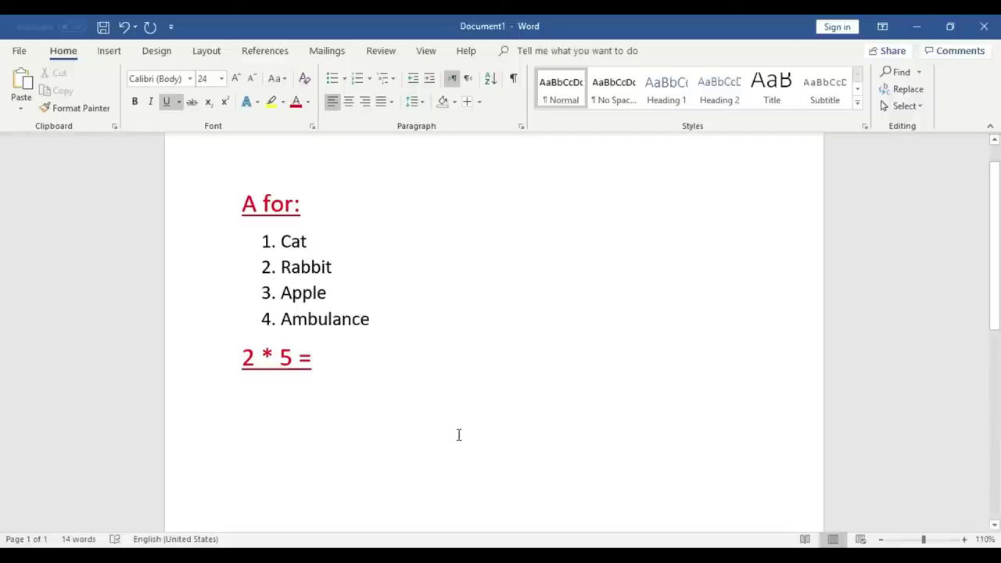
pyautogui.write('1010')
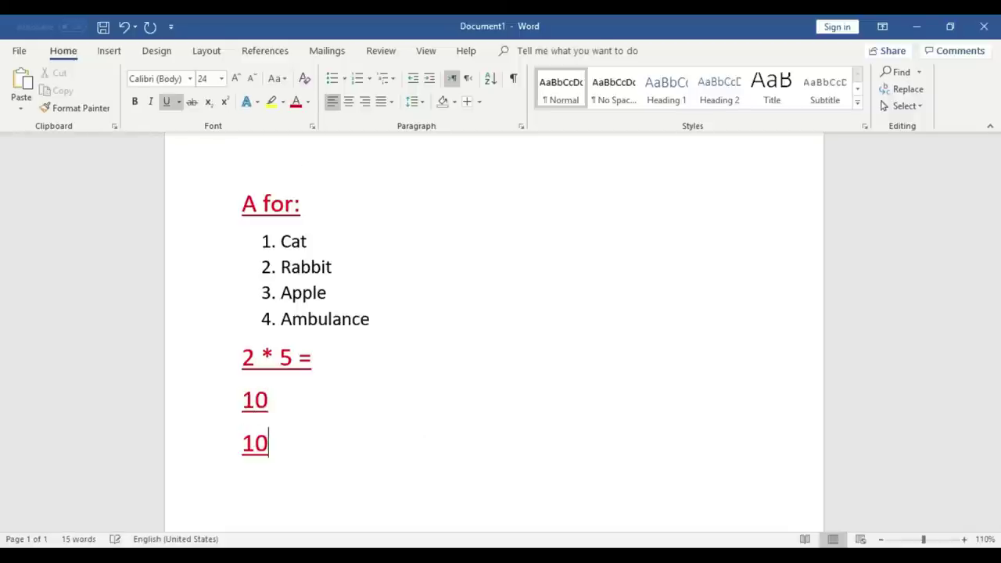
pyautogui.press('BackSpace')
pyautogui.press('BackSpace')
pyautogui.write('20')
pyautogui.press('Return')
# - Add 30, then make 10, 20, 30 a smaller, non-underlined list numbered 1. 2. 3
pyautogui.write('30')
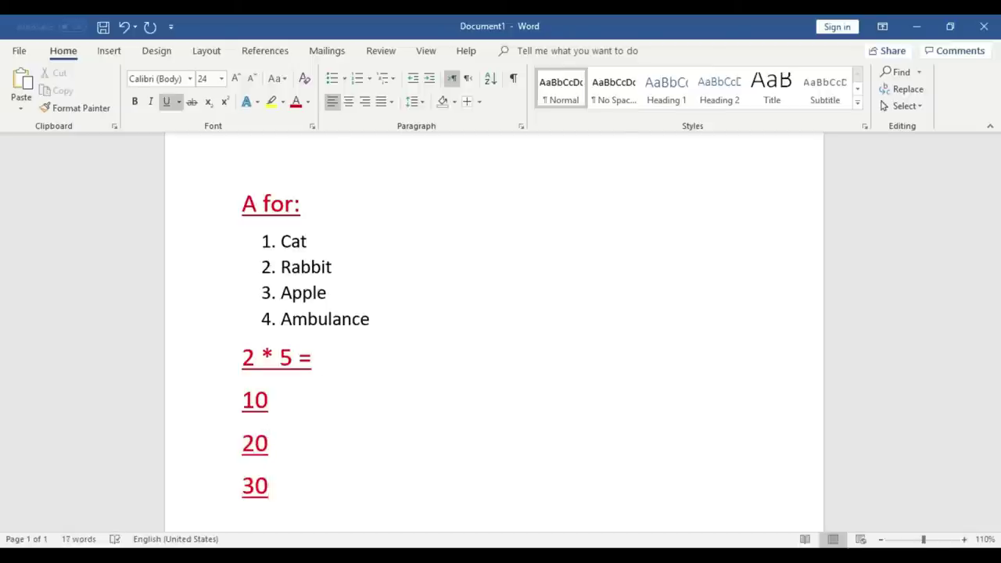
pyautogui.moveTo(272, 487); pyautogui.dragTo(219, 409)
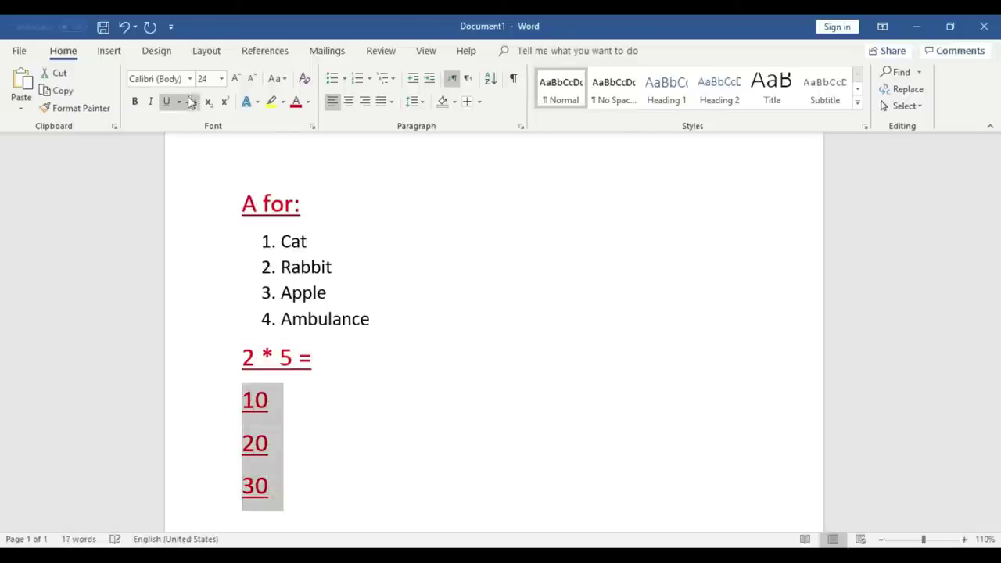
pyautogui.click(166, 102)
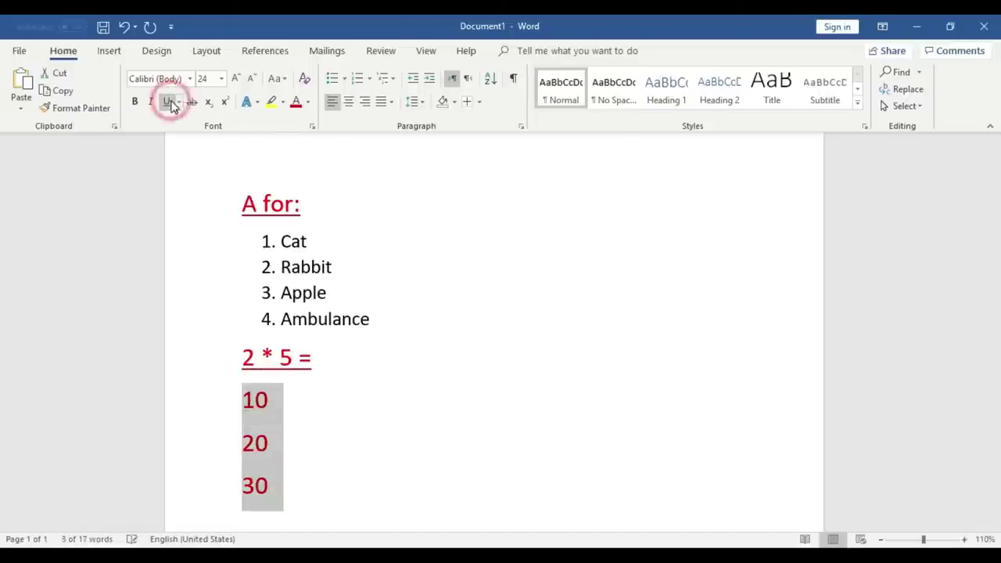
pyautogui.click(253, 80)
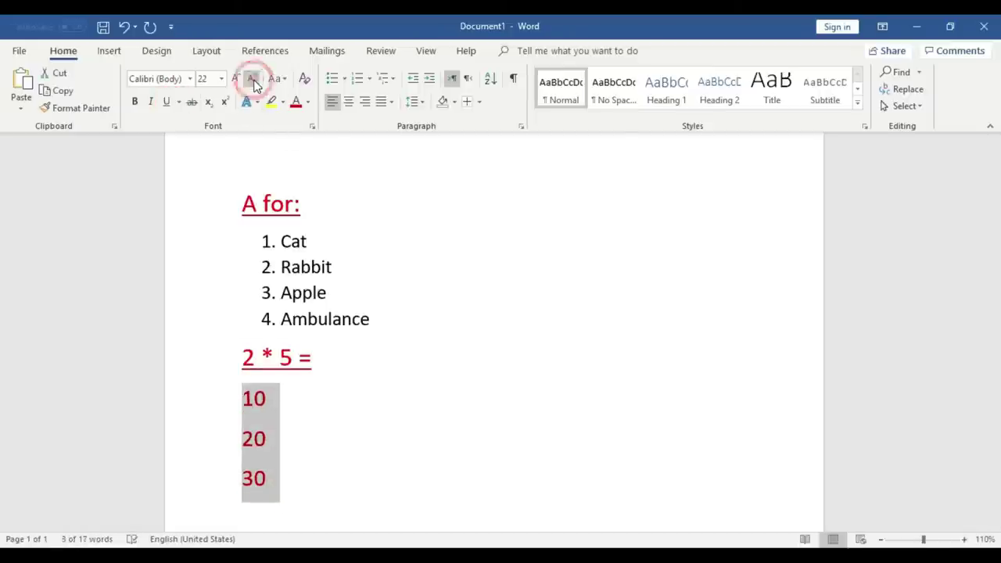
pyautogui.click(370, 80)
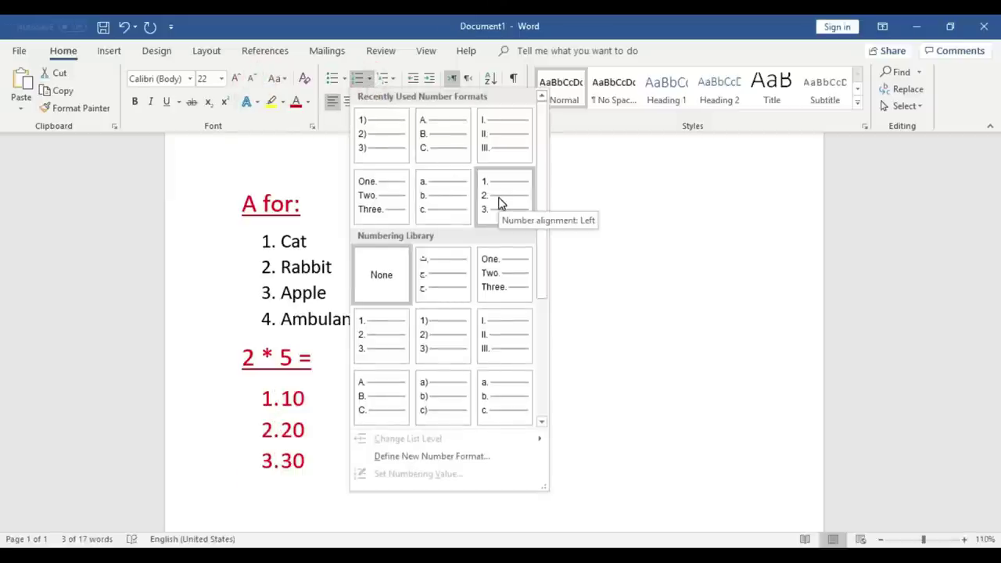
pyautogui.click(367, 334)
# - Adjust the list's font size and try automatic black, then undo to keep the values red
pyautogui.click(254, 79)
pyautogui.click(254, 79)
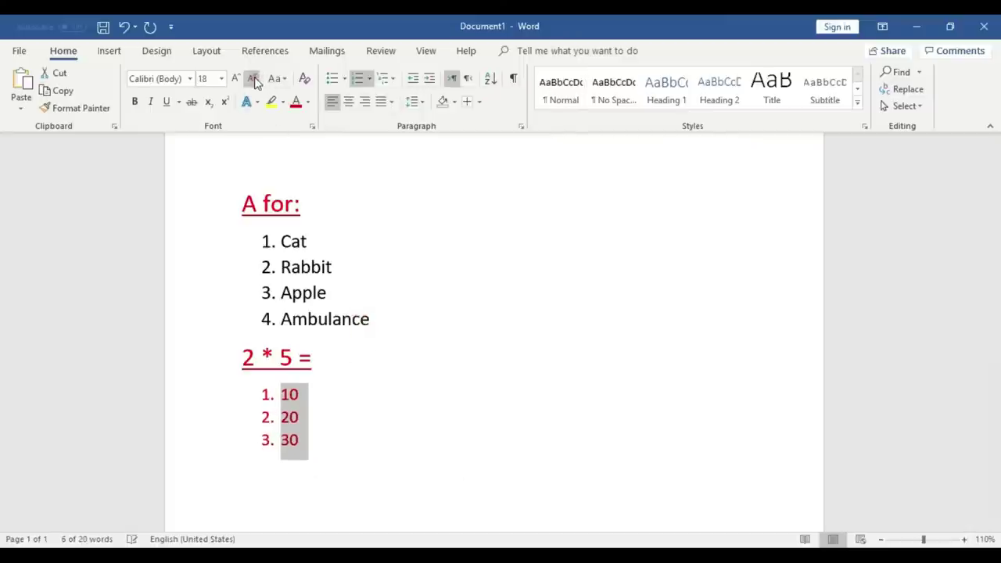
pyautogui.click(320, 291)
pyautogui.moveTo(281, 393); pyautogui.dragTo(302, 440)
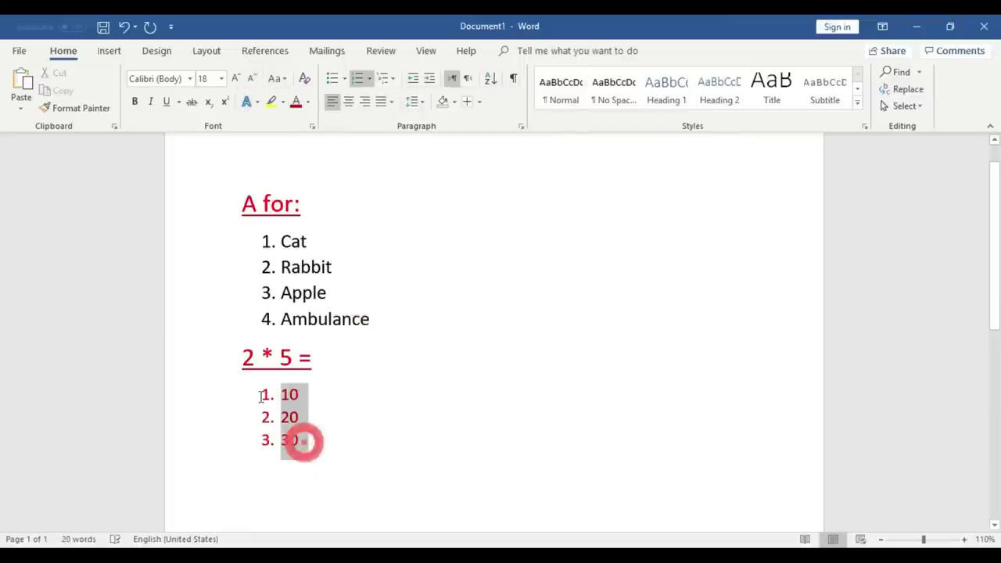
pyautogui.click(235, 79)
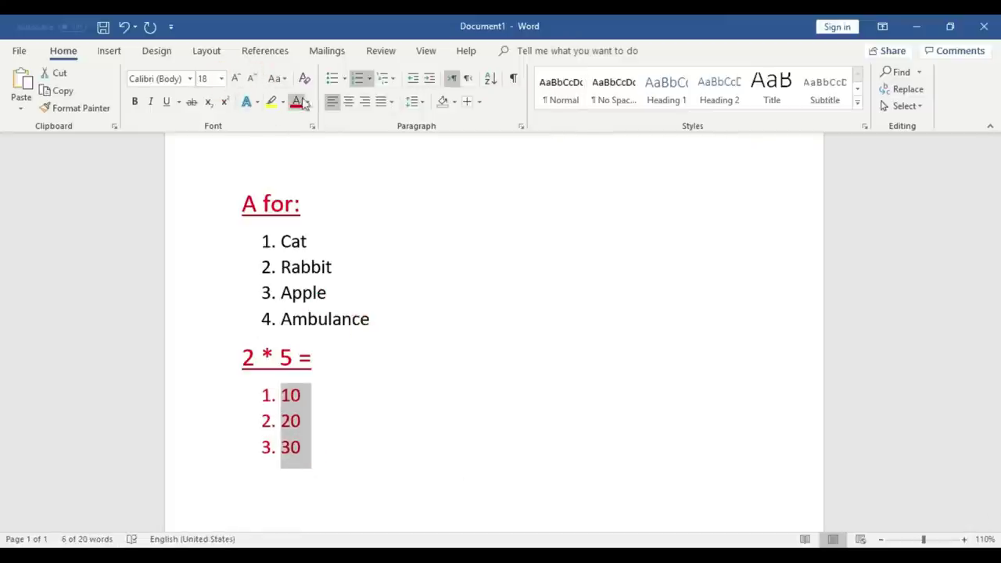
pyautogui.click(307, 101)
pyautogui.click(304, 124)
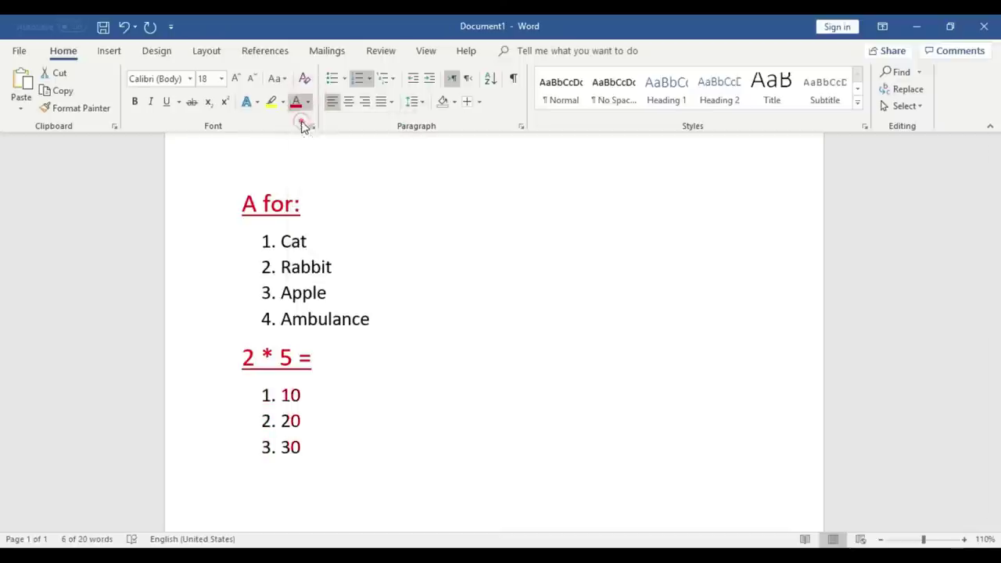
pyautogui.click(407, 458)
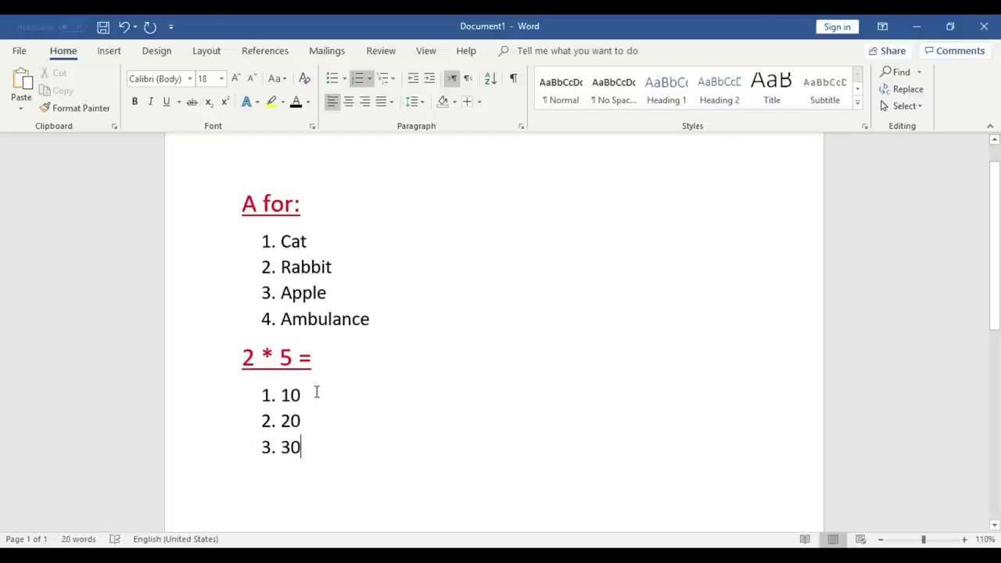
pyautogui.hotkey('ctrl', 'z')
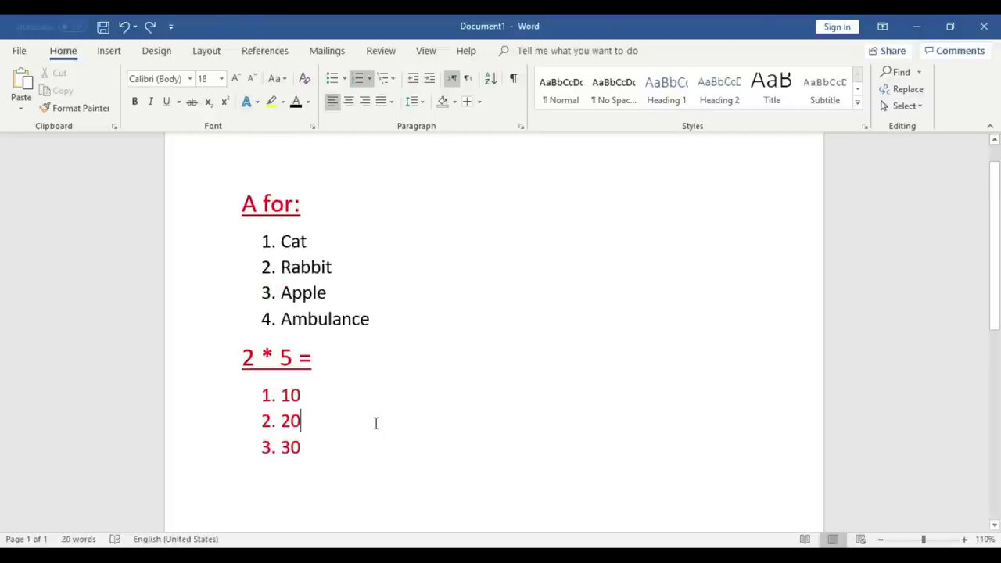
# - Delete everything from Cat through 30 and select the remaining 'A for:' heading line
pyautogui.scroll(1, 290, 415)
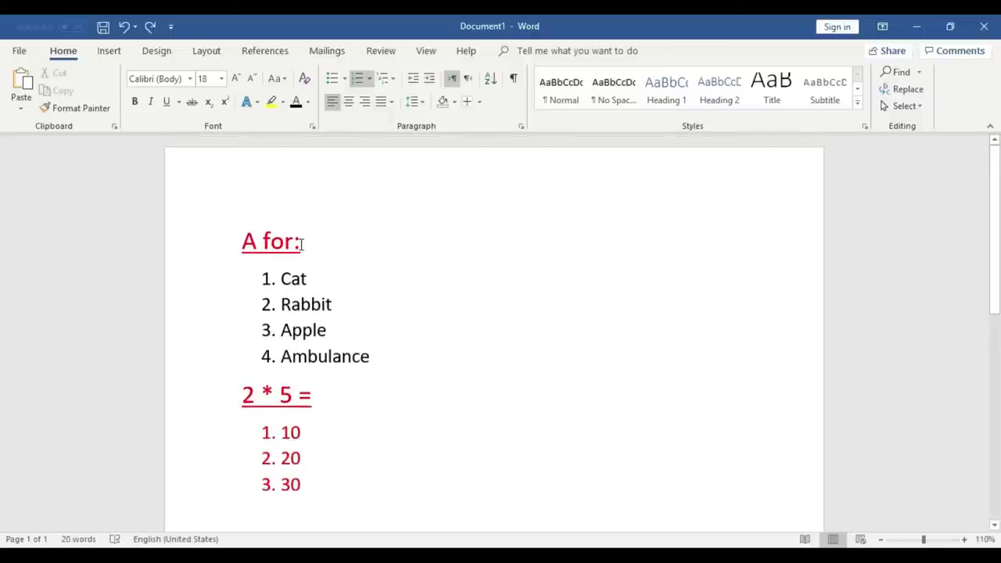
pyautogui.scroll(-2, 293, 328)
pyautogui.scroll(-1, 268, 381)
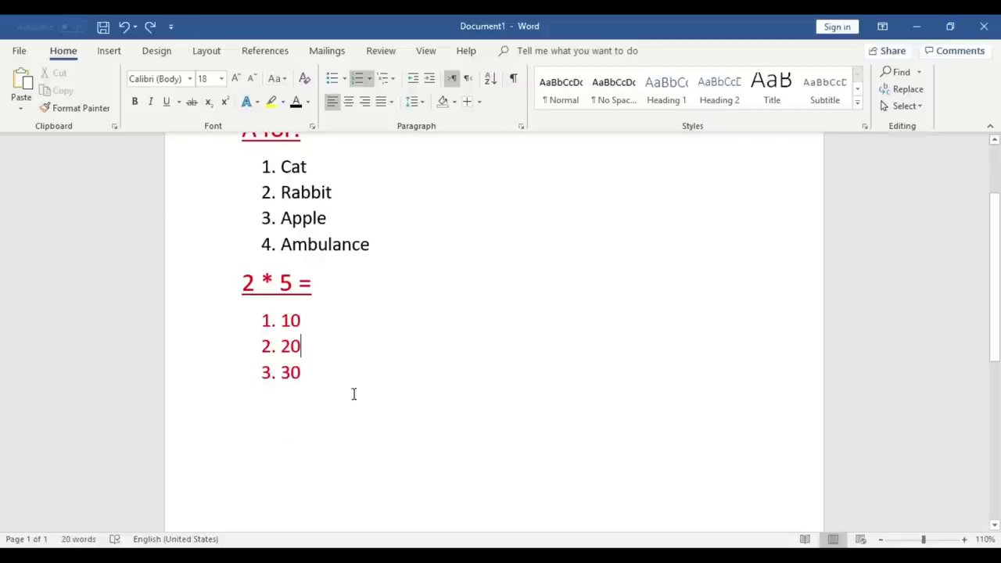
pyautogui.scroll(2, 362, 389)
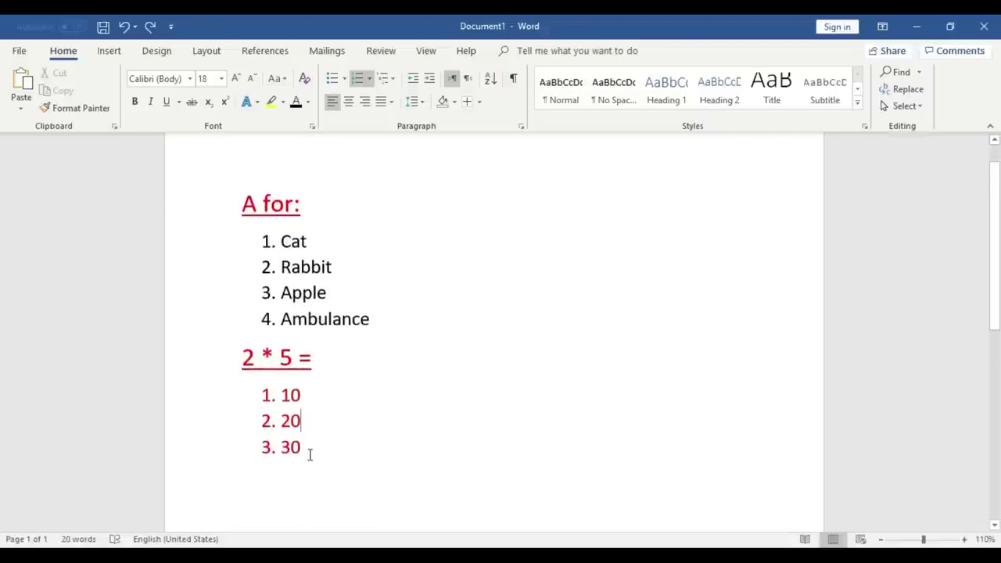
pyautogui.moveTo(315, 451); pyautogui.dragTo(202, 246)
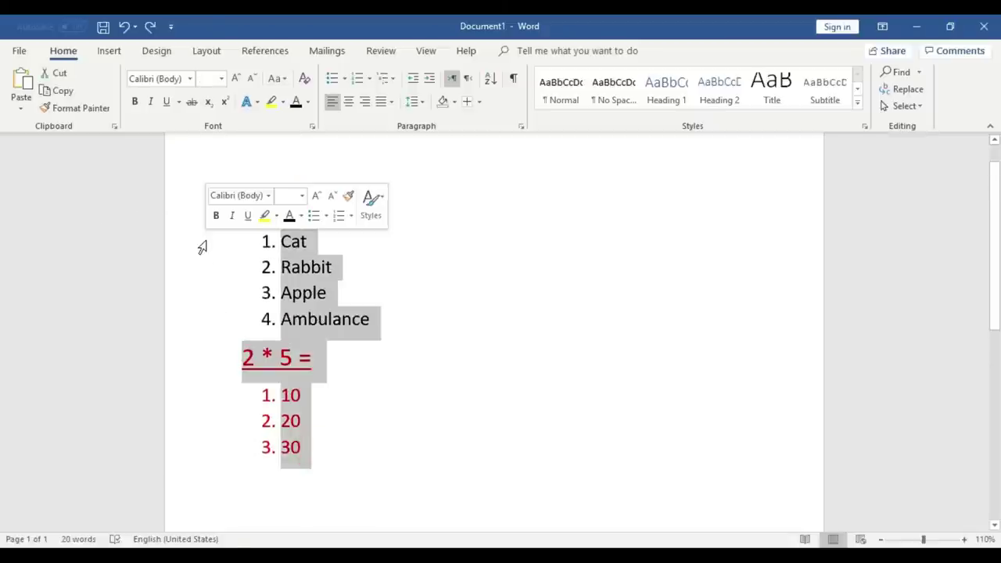
pyautogui.press('Delete')
pyautogui.click(323, 201)
pyautogui.moveTo(209, 177); pyautogui.dragTo(351, 304)
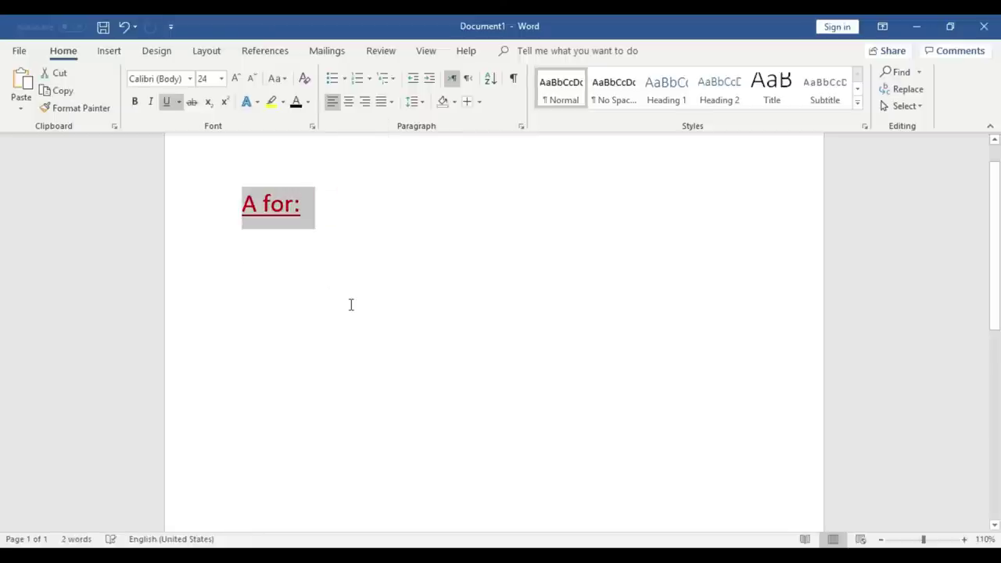
# - Replace 'A for:' with the lines Forces, Colurs, Vegetable and Fruites
pyautogui.press('Delete')
pyautogui.write('F')
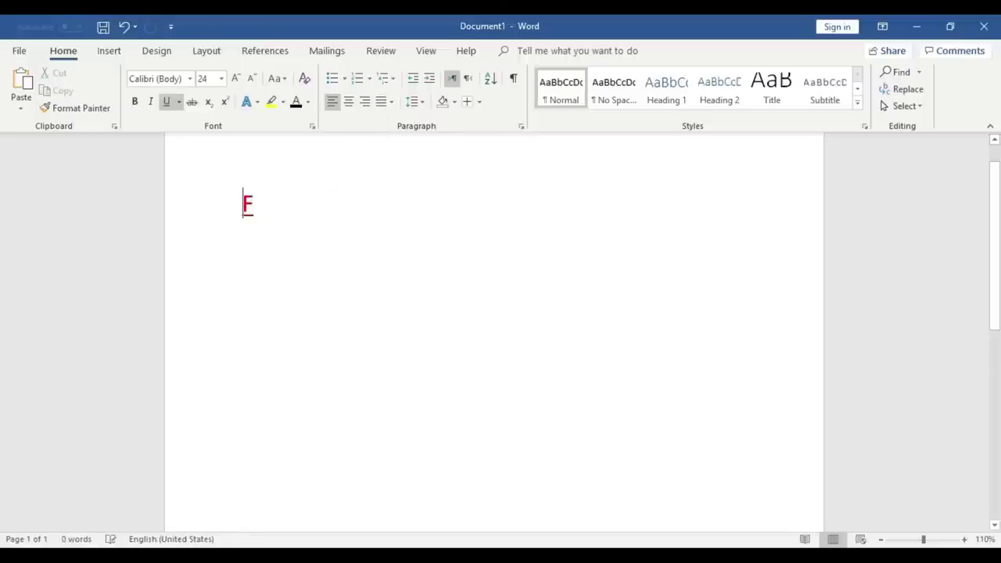
pyautogui.write('orces')
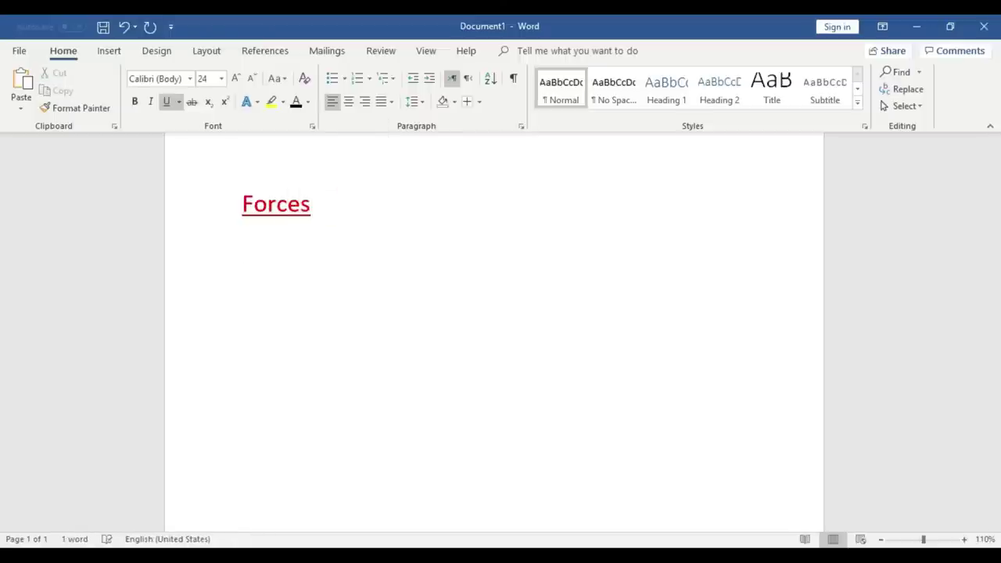
pyautogui.press('Return')
pyautogui.write('Colurs')
pyautogui.press('Return')
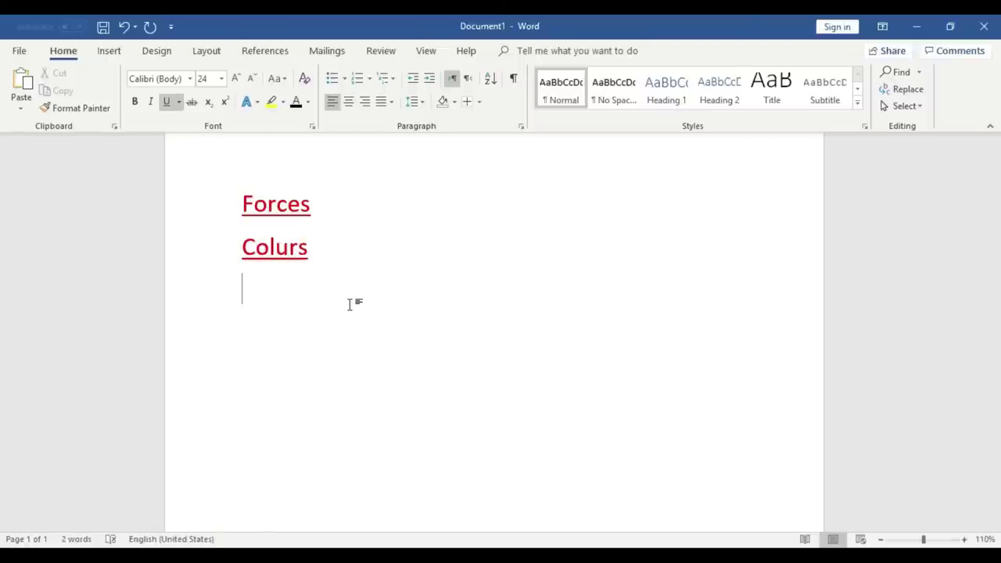
pyautogui.write('Vegetab')
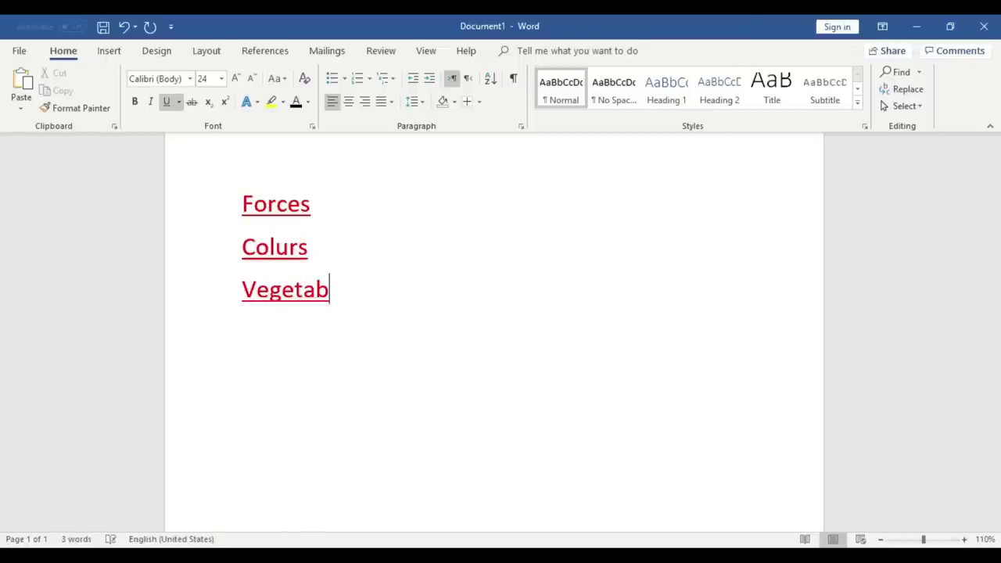
pyautogui.write('le')
pyautogui.press('Return')
pyautogui.write('Fruites')
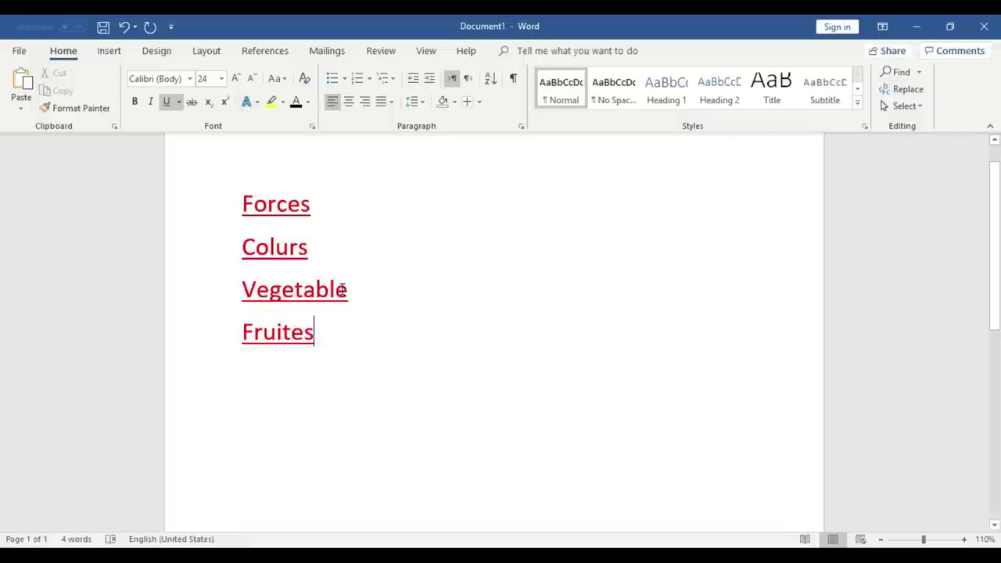
# - Remove the underline from the four lines and grow their font to 28
pyautogui.moveTo(327, 338); pyautogui.dragTo(244, 209)
pyautogui.click(166, 102)
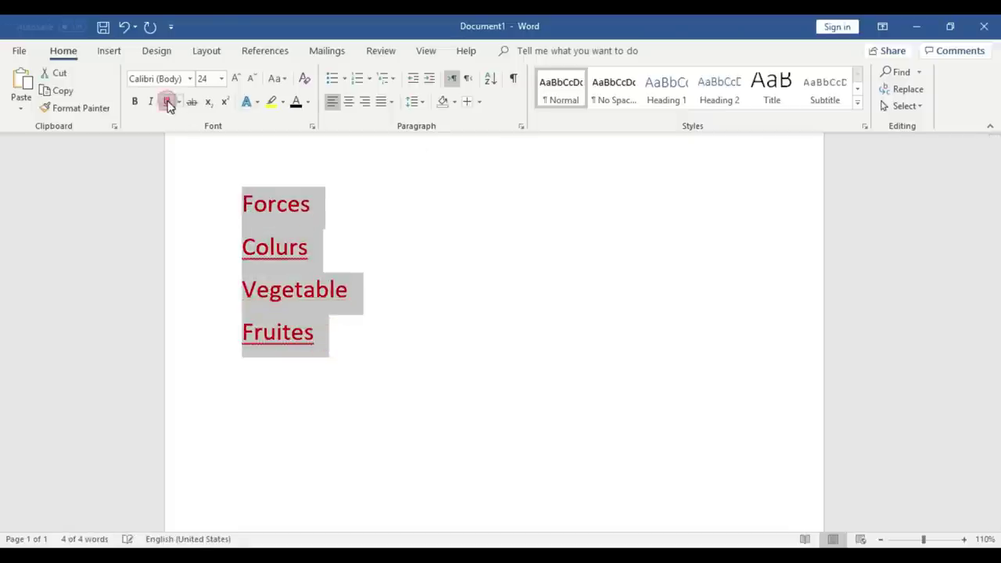
pyautogui.click(233, 79)
pyautogui.click(233, 80)
# - Correct the misspellings Colurs to Colors and Fruites to Fruits
pyautogui.click(322, 268)
pyautogui.rightClick(320, 266)
pyautogui.click(348, 284)
pyautogui.click(299, 354)
pyautogui.rightClick(303, 364)
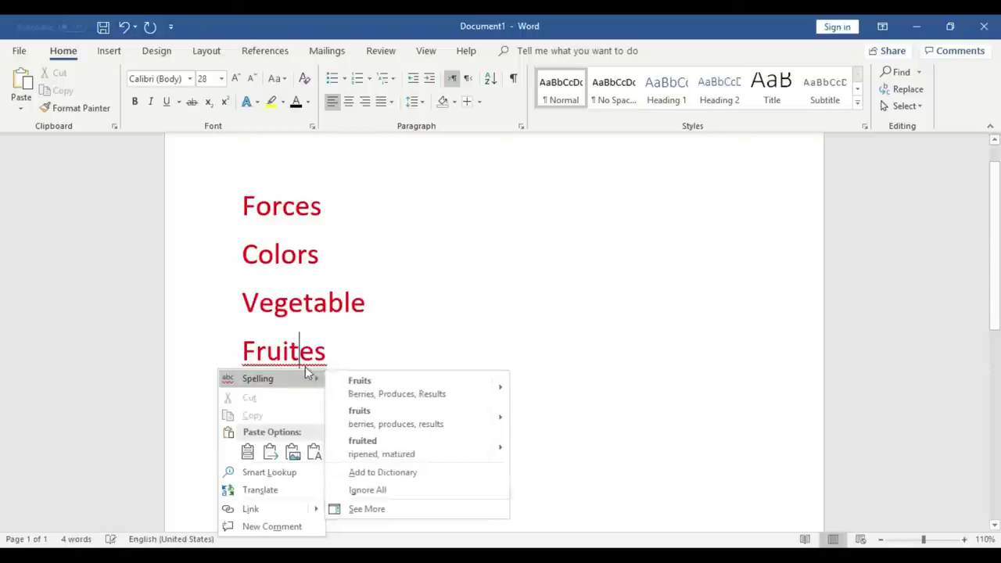
pyautogui.click(362, 383)
# - Number the Forces, Colors, Vegetable, Fruits lines 1 to 4
pyautogui.moveTo(330, 352); pyautogui.dragTo(245, 226)
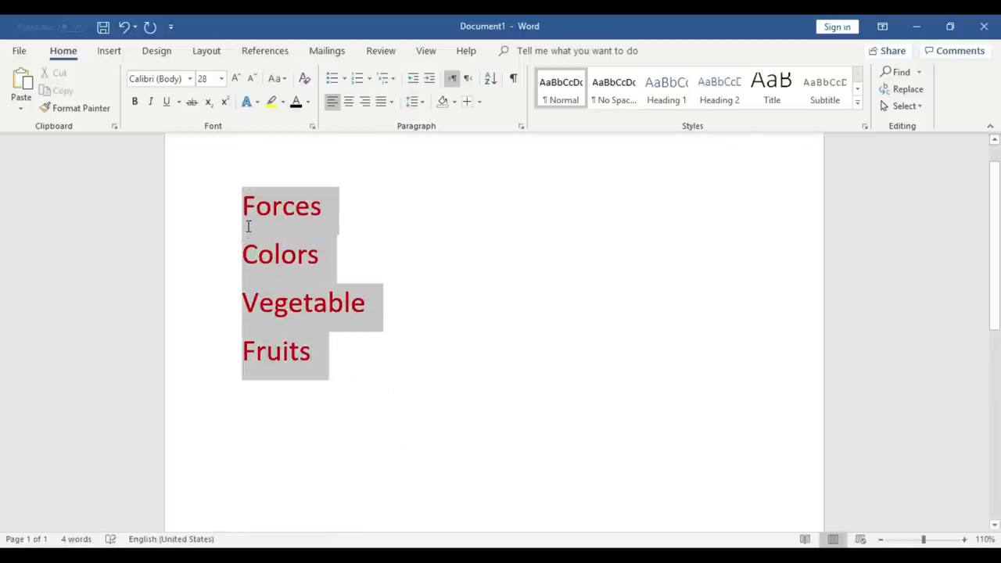
pyautogui.click(359, 80)
pyautogui.click(415, 264)
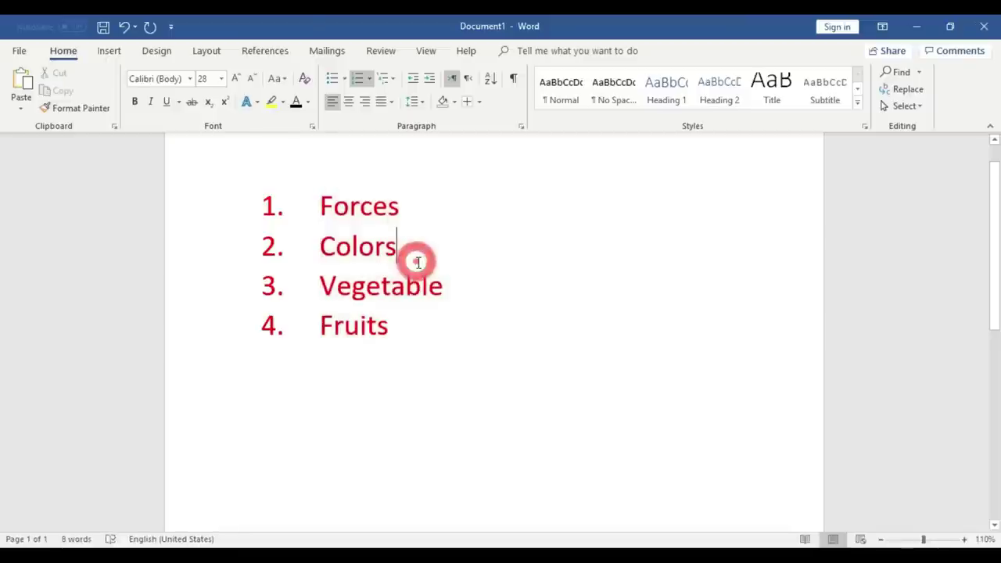
# - Add a new item after Forces reading 'Army, Navy, Air Force'
pyautogui.click(414, 331)
pyautogui.click(419, 204)
pyautogui.press('Return')
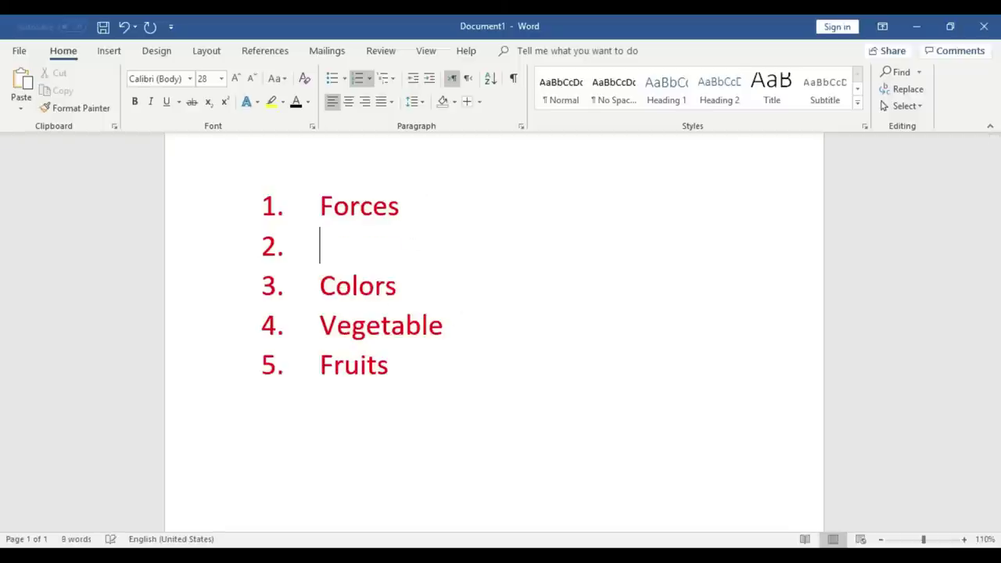
pyautogui.write('Army, Navy Air Force')
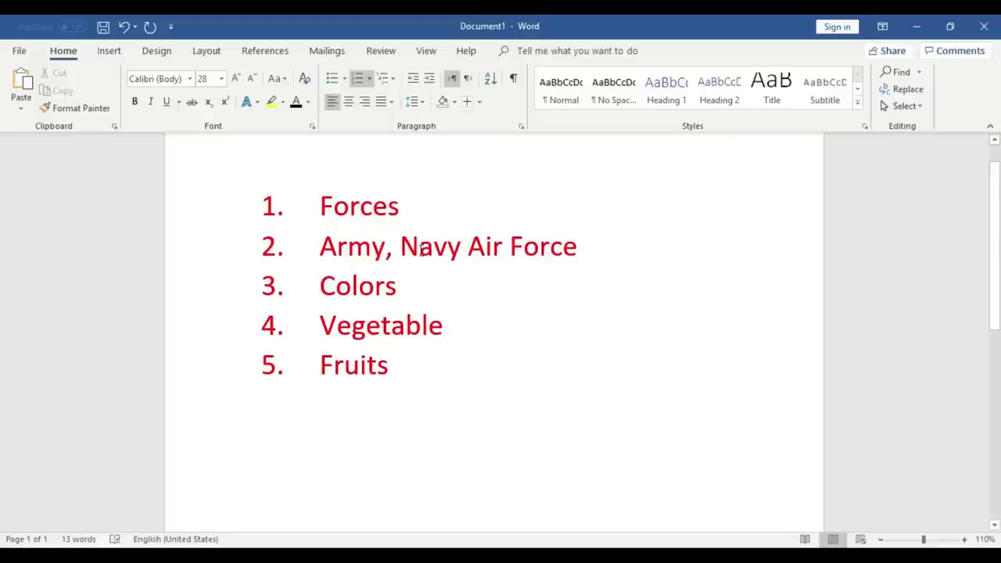
pyautogui.click(468, 250)
pyautogui.press('BackSpace')
pyautogui.write(',')
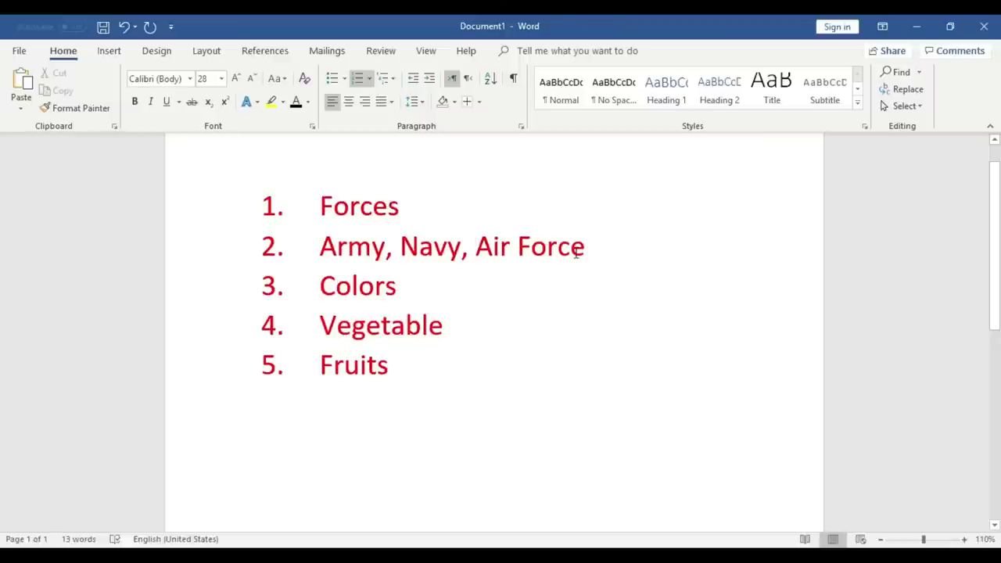
# - Split Army, Navy and Air Force into three separate numbered items, removing the commas
pyautogui.moveTo(599, 247); pyautogui.dragTo(342, 247)
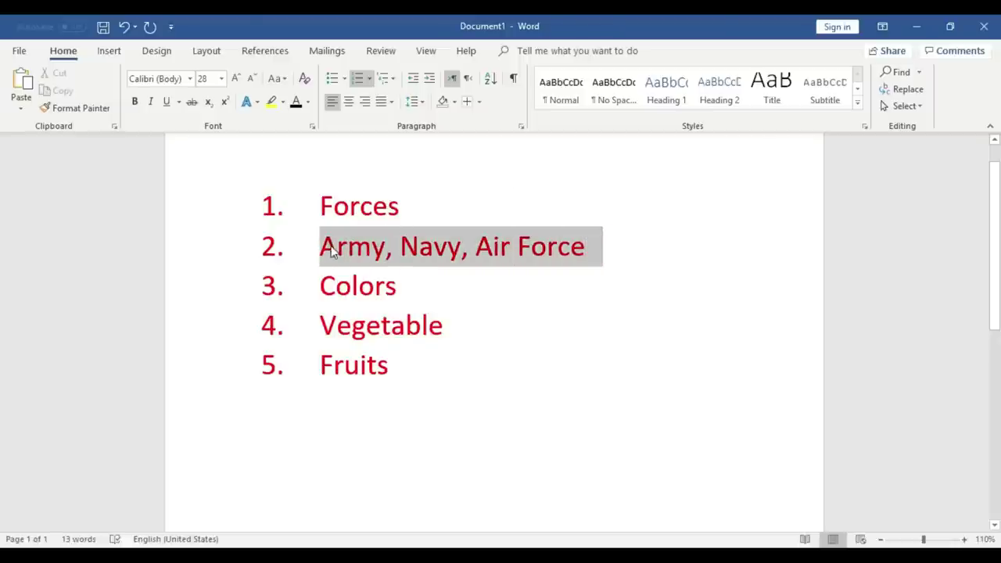
pyautogui.click(427, 277)
pyautogui.click(401, 251)
pyautogui.click(385, 255)
pyautogui.click(385, 254)
pyautogui.click(434, 270)
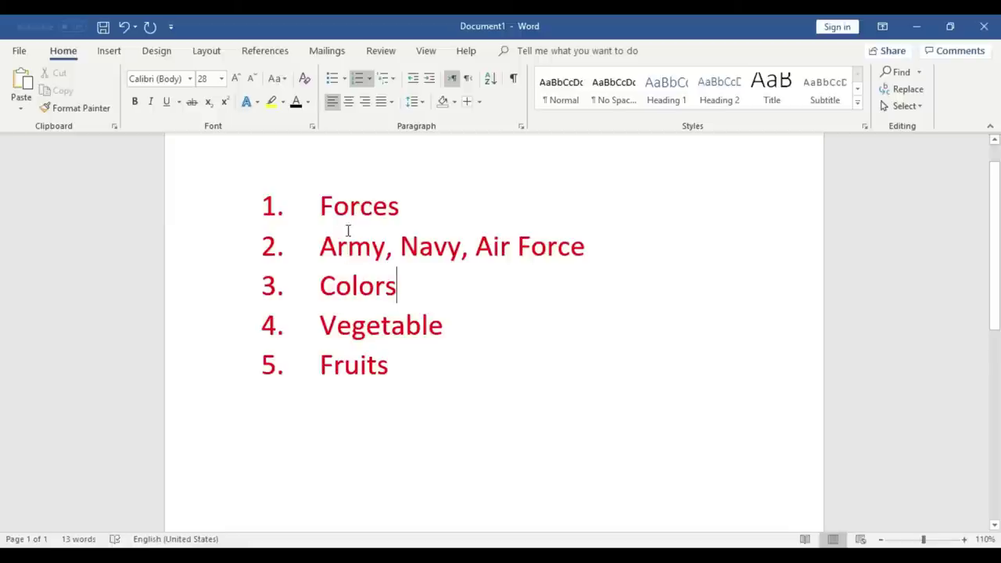
pyautogui.click(400, 248)
pyautogui.press('BackSpace')
pyautogui.press('BackSpace')
pyautogui.press('Return')
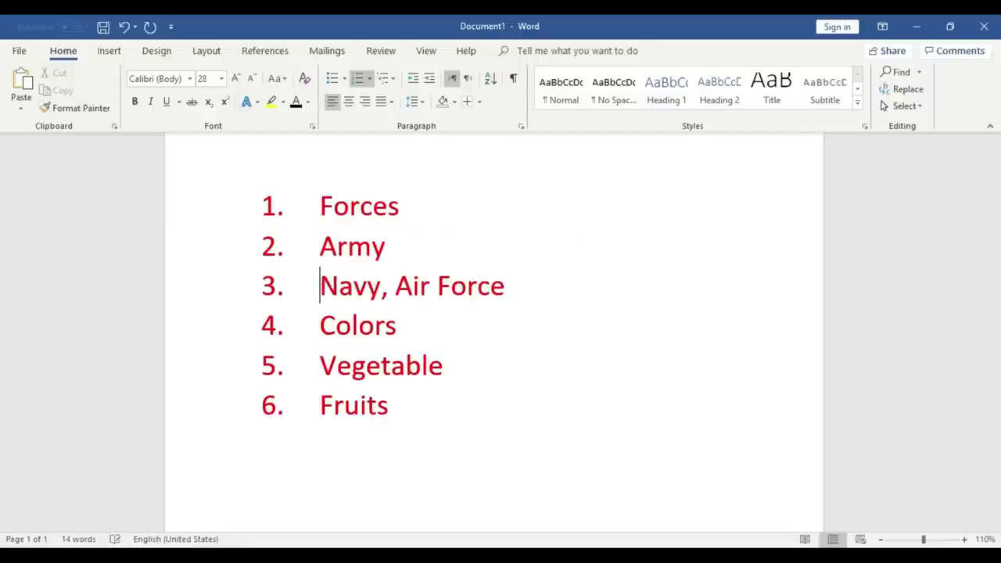
pyautogui.click(399, 286)
pyautogui.press('BackSpace')
pyautogui.press('BackSpace')
pyautogui.press('Return')
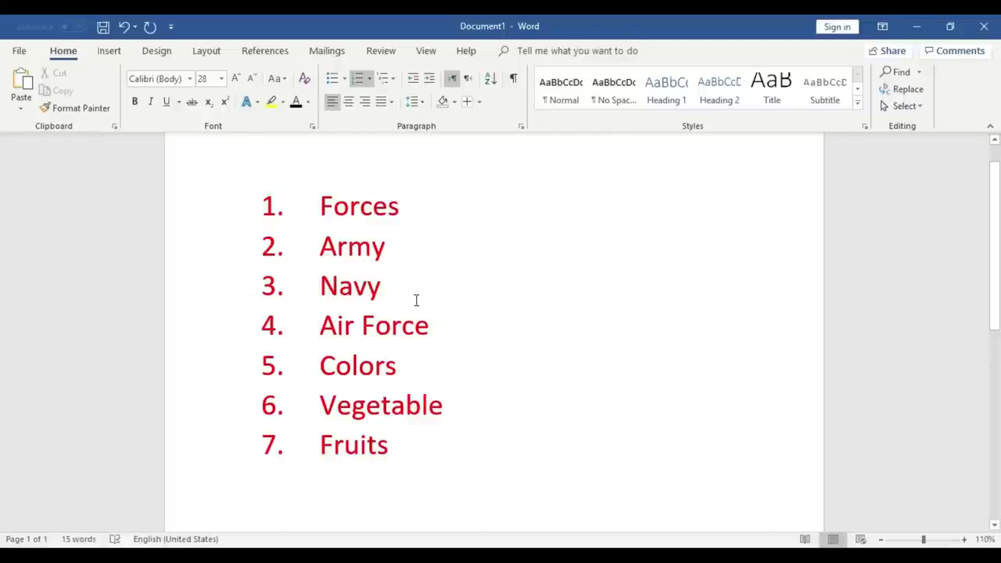
# - Demote Army, Navy and Air Force to second-level sub-items lettered a), b), c)
pyautogui.moveTo(429, 324); pyautogui.dragTo(334, 260)
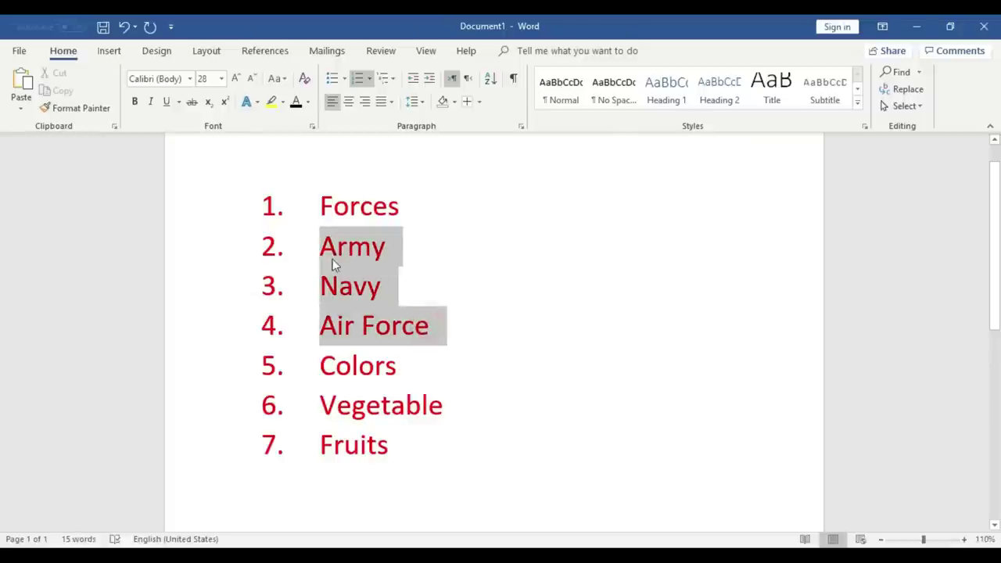
pyautogui.click(371, 79)
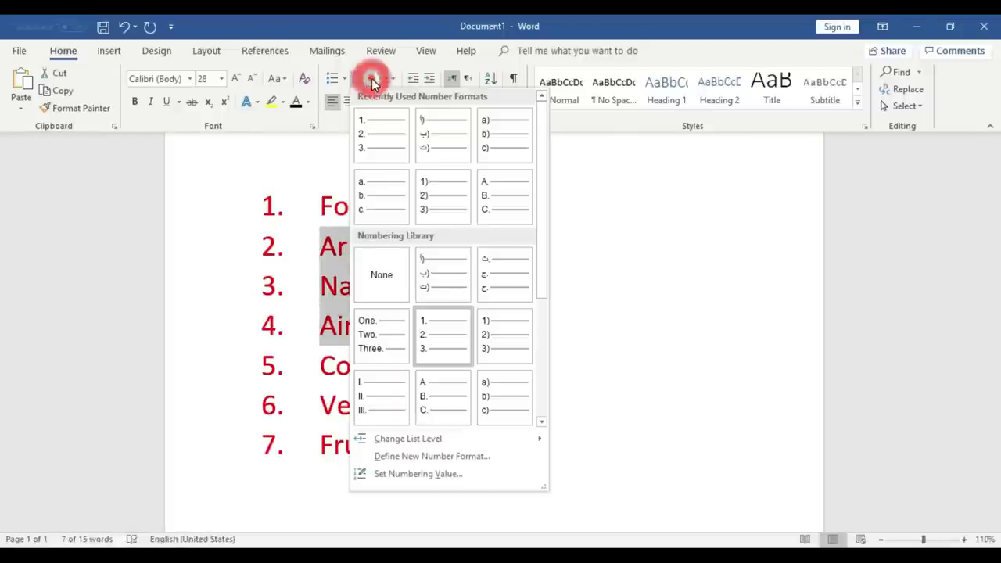
pyautogui.moveTo(438, 439)
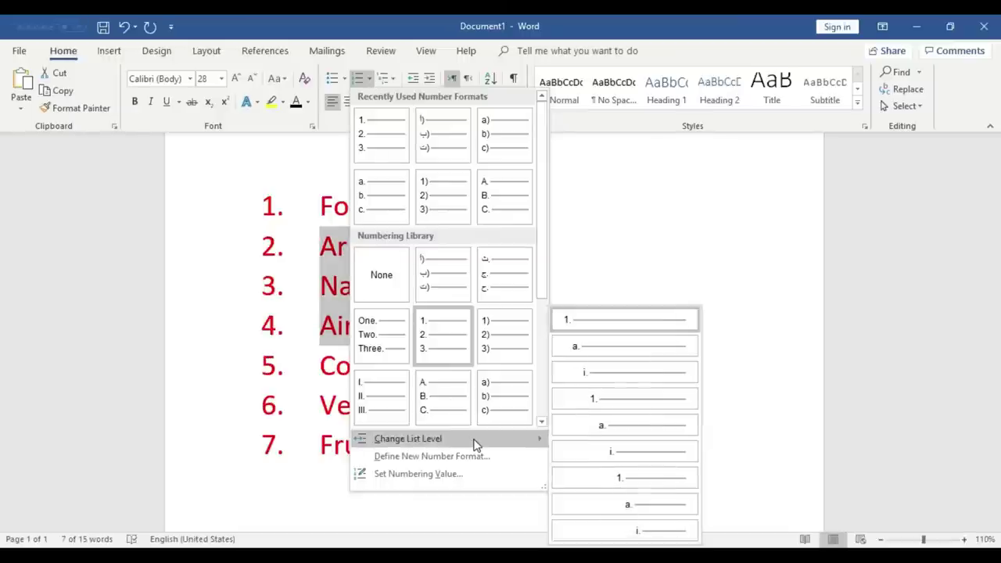
pyautogui.click(619, 348)
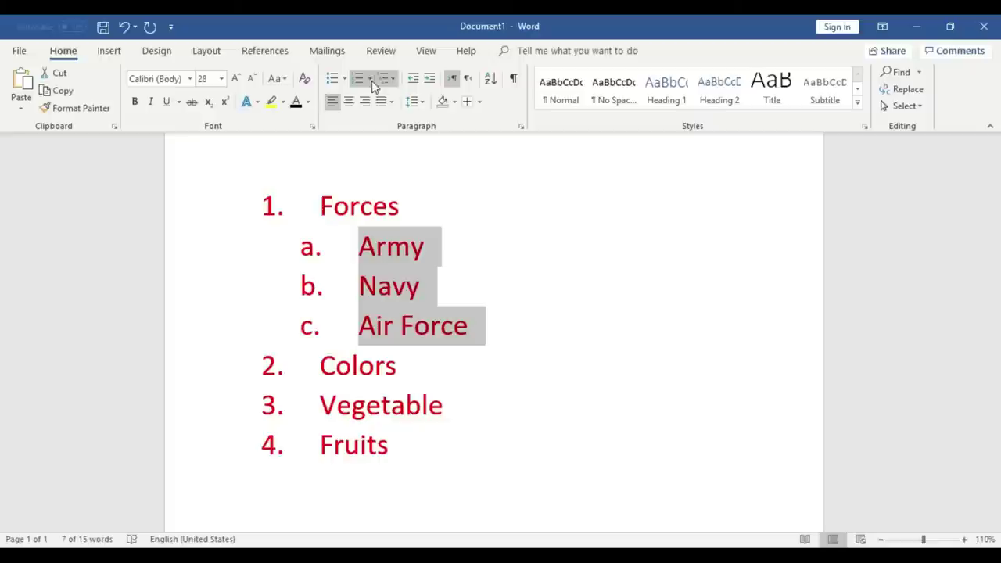
pyautogui.click(370, 81)
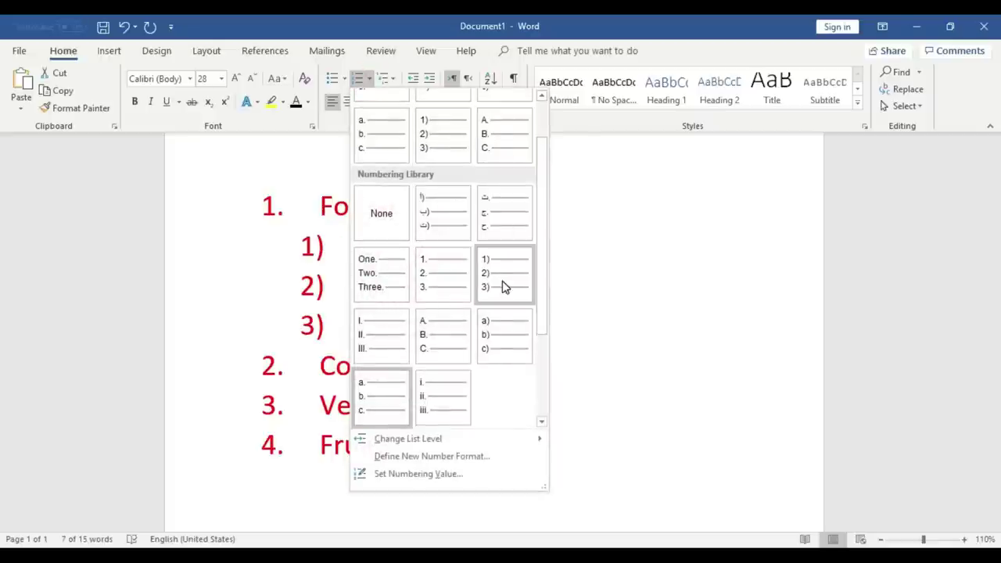
pyautogui.click(490, 346)
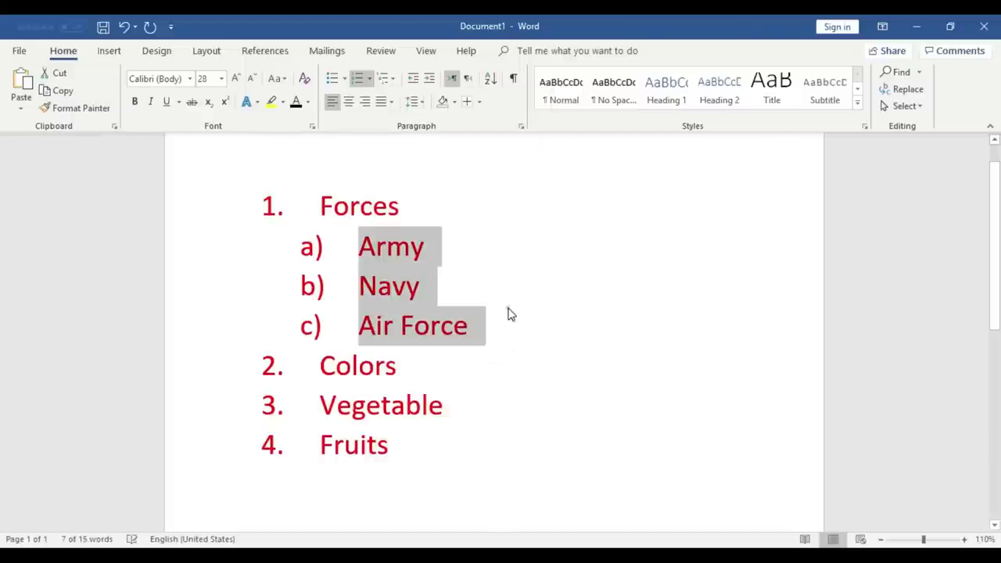
pyautogui.click(487, 326)
# - Shrink the Army, Navy and Air Force sub-items to font size 20
pyautogui.moveTo(359, 247); pyautogui.dragTo(485, 326)
pyautogui.click(246, 79)
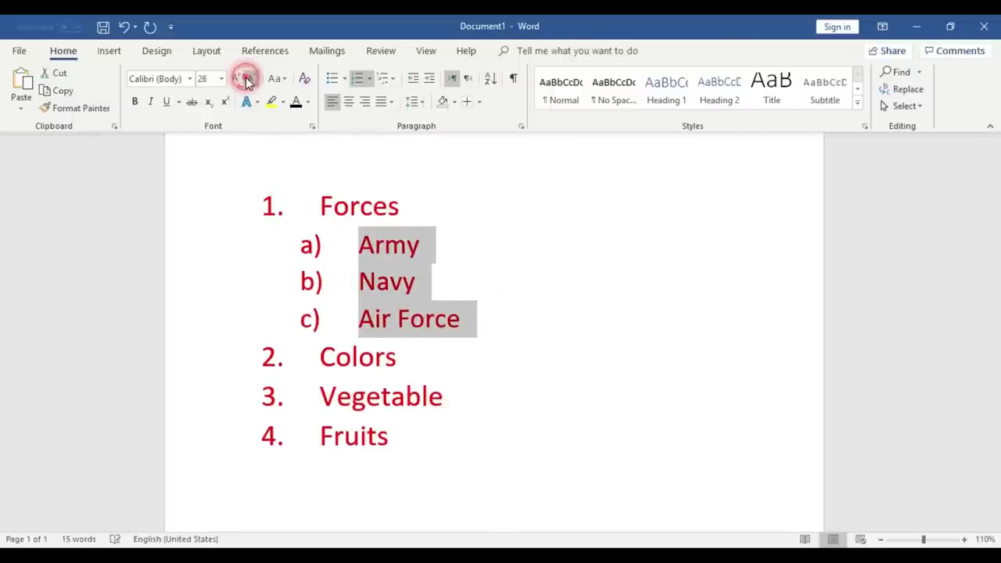
pyautogui.click(246, 78)
pyautogui.click(246, 79)
pyautogui.click(245, 79)
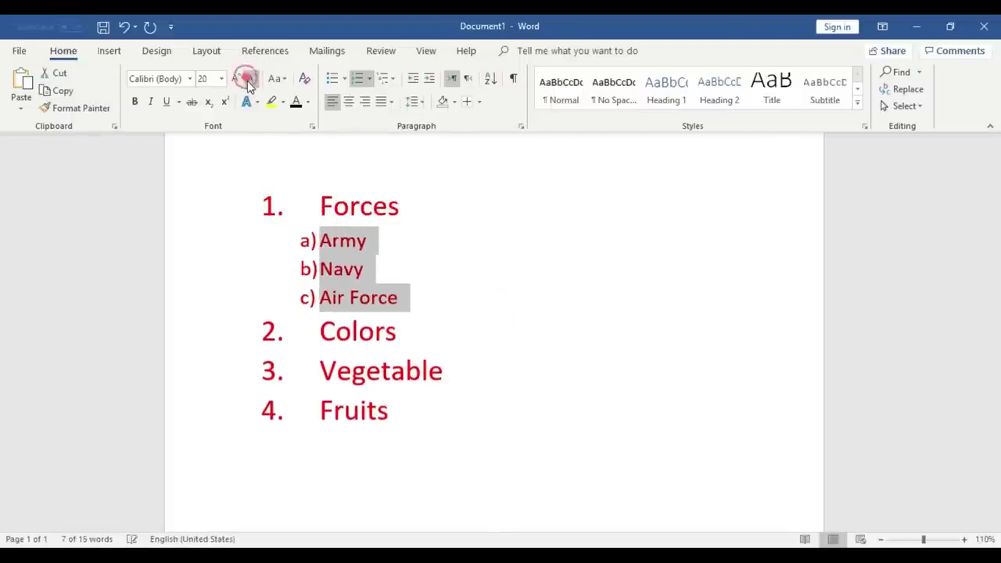
pyautogui.click(393, 270)
# - Make the whole list text, Forces through Fruits, black
pyautogui.moveTo(321, 234); pyautogui.dragTo(409, 302)
pyautogui.click(456, 373)
pyautogui.moveTo(407, 417); pyautogui.dragTo(235, 216)
pyautogui.click(296, 102)
pyautogui.click(469, 279)
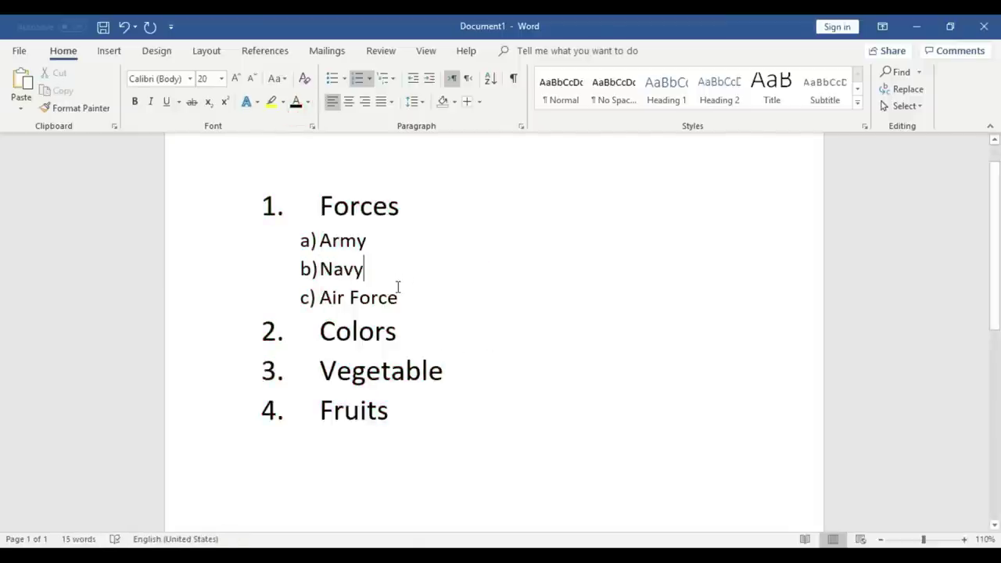
# - Add Red, Green, Blue and Pink as new list items after Colors
pyautogui.click(321, 205)
pyautogui.click(410, 332)
pyautogui.press('Return')
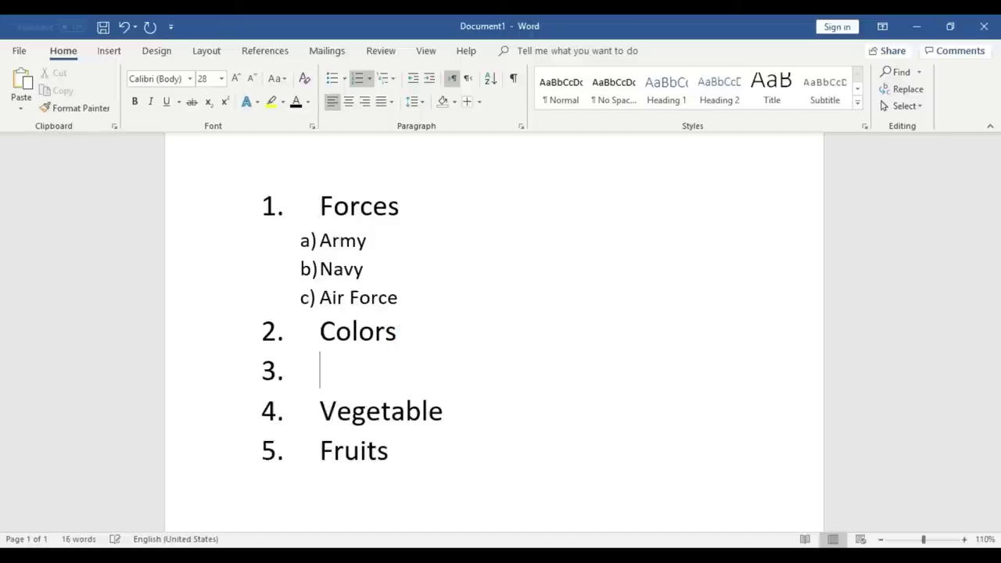
pyautogui.write('Red')
pyautogui.press('Return')
pyautogui.write('Green')
pyautogui.press('Return')
pyautogui.write('B')
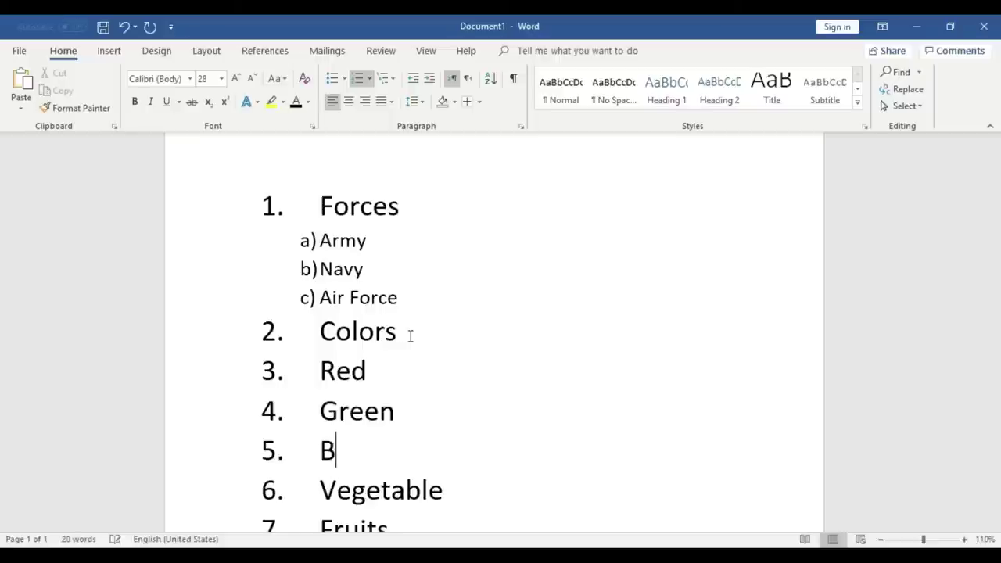
pyautogui.write('lue')
pyautogui.press('Return')
pyautogui.write('Pink')
pyautogui.scroll(-1, 366, 335)
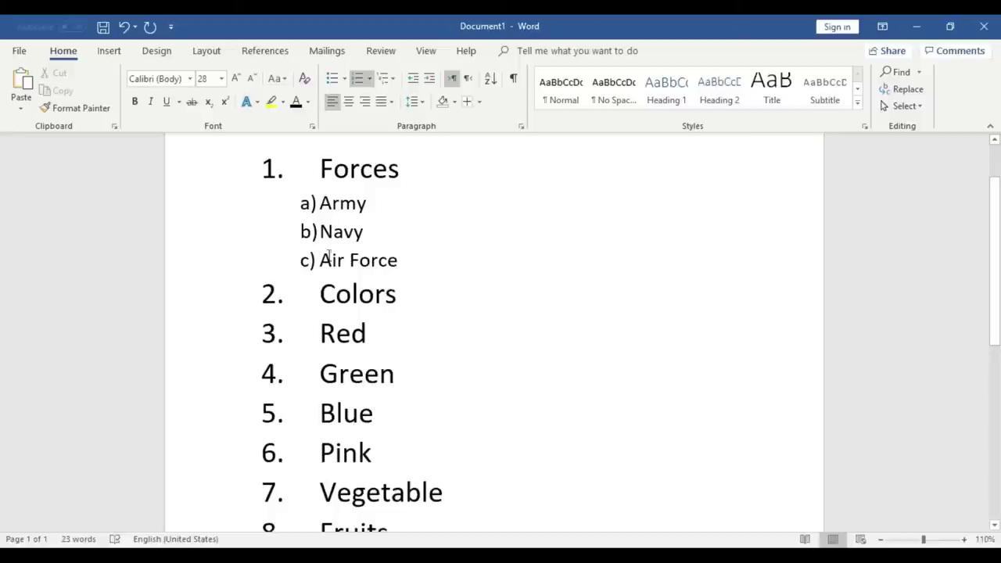
pyautogui.scroll(-1, 362, 313)
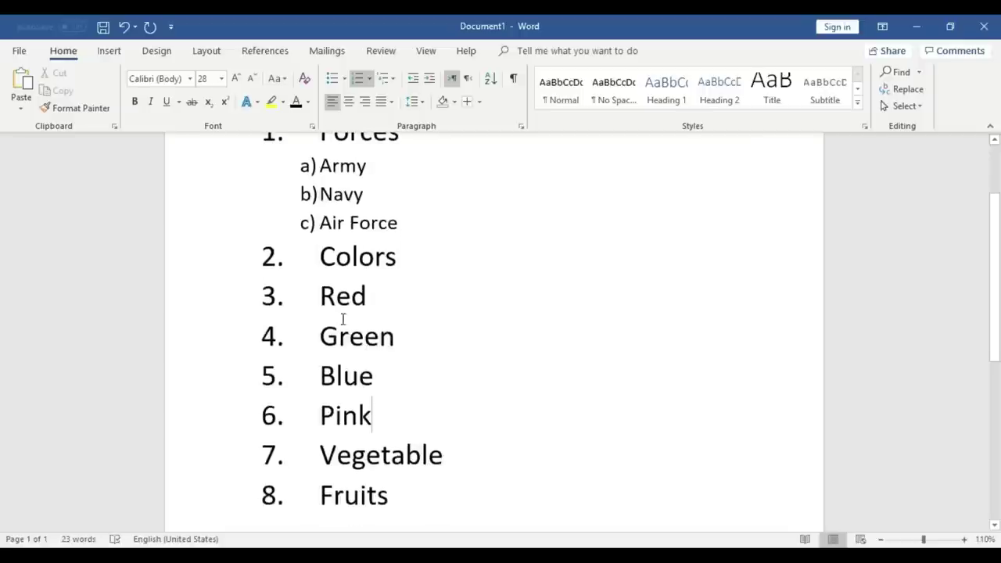
# - Demote Red, Green, Blue and Pink to level 2, shrink them to size 20, numbered 1)–4)
pyautogui.moveTo(383, 415); pyautogui.dragTo(323, 313)
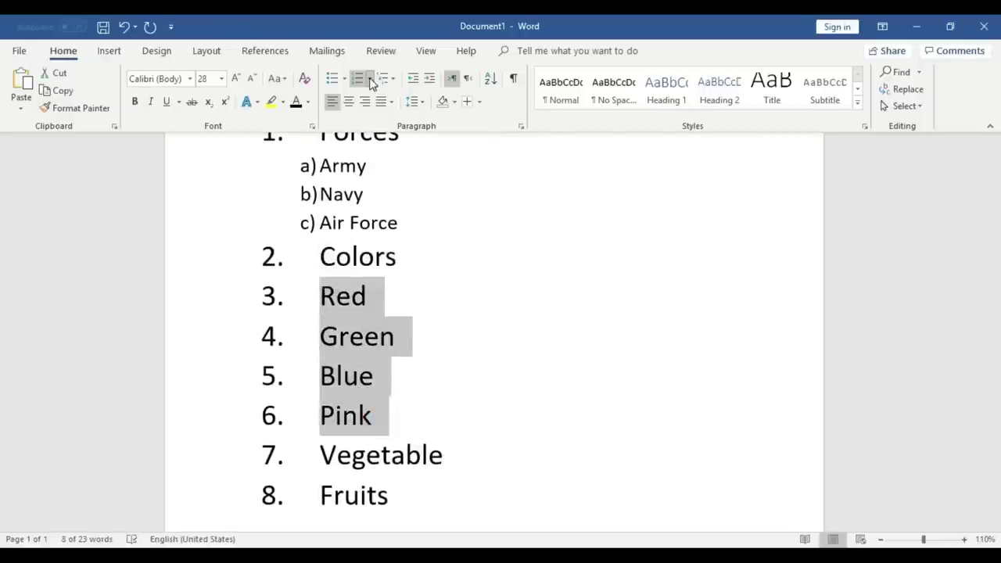
pyautogui.click(369, 78)
pyautogui.moveTo(409, 438)
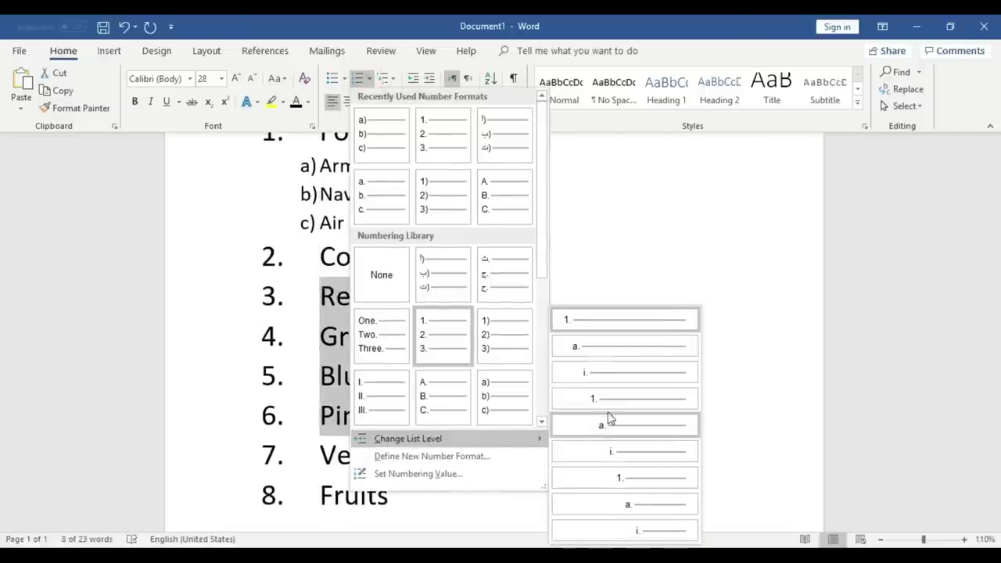
pyautogui.click(605, 346)
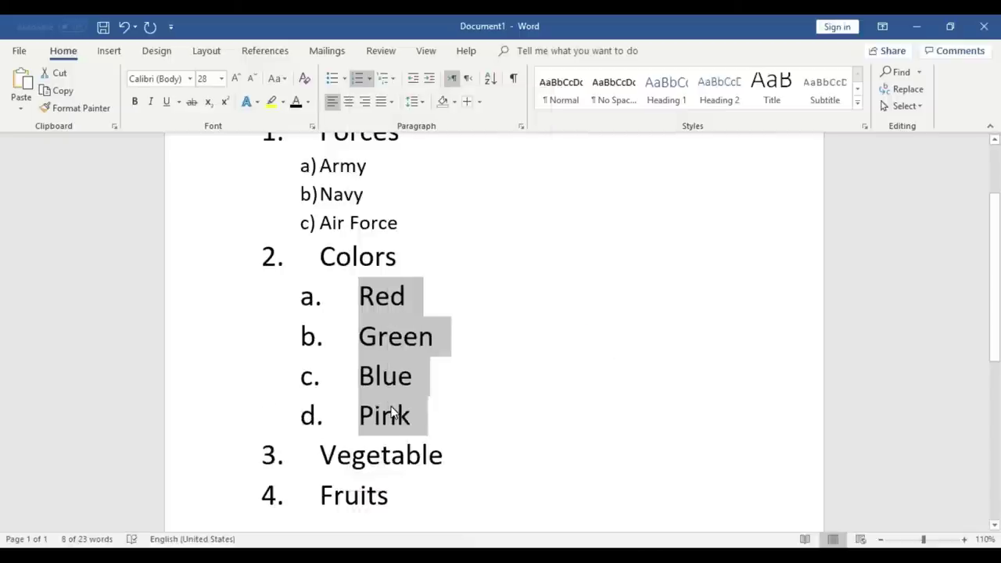
pyautogui.click(252, 78)
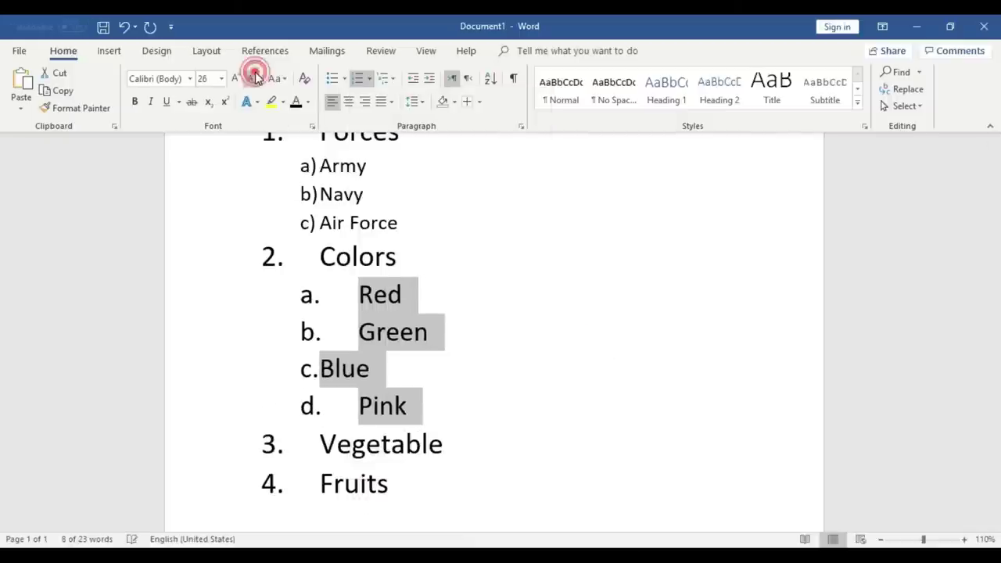
pyautogui.click(252, 78)
pyautogui.click(252, 78)
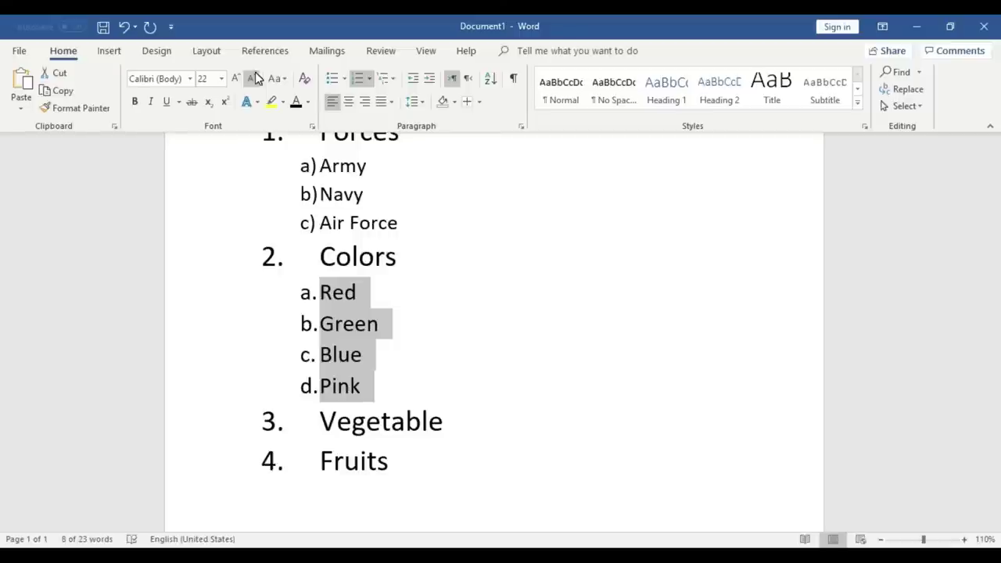
pyautogui.click(252, 78)
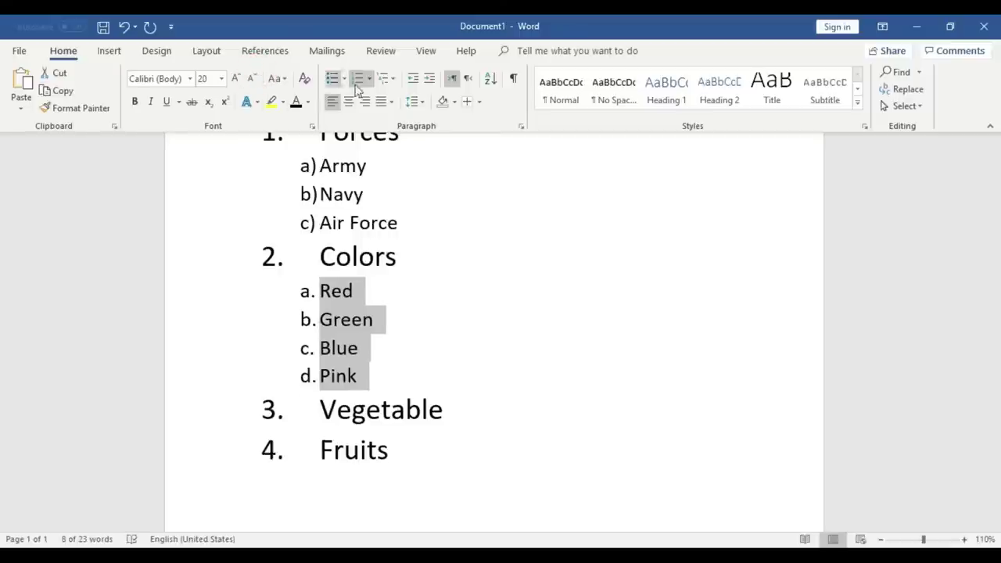
pyautogui.click(369, 78)
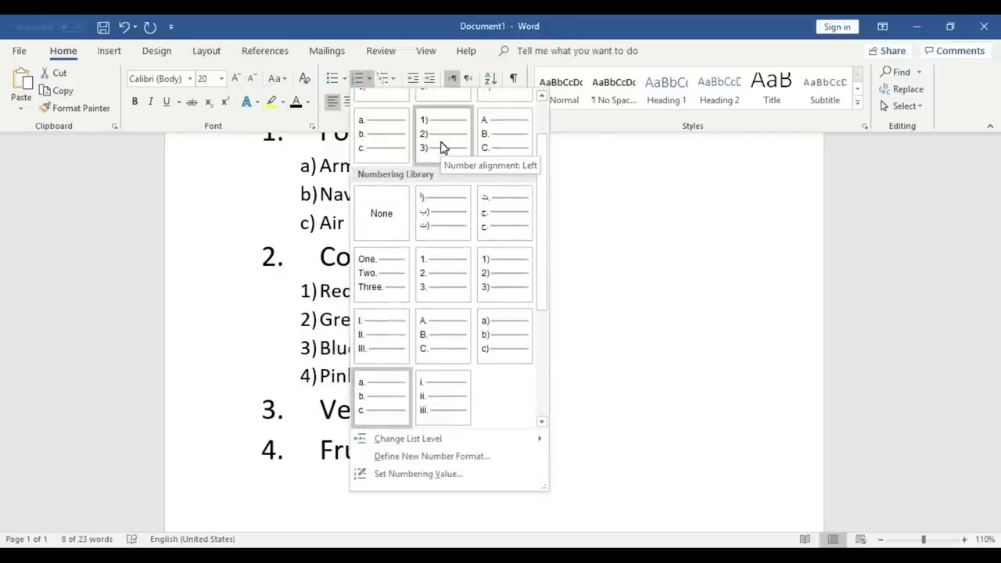
pyautogui.click(442, 147)
pyautogui.click(391, 351)
# - Shrink the Forces and Colors headings to font size 22
pyautogui.scroll(3, 394, 355)
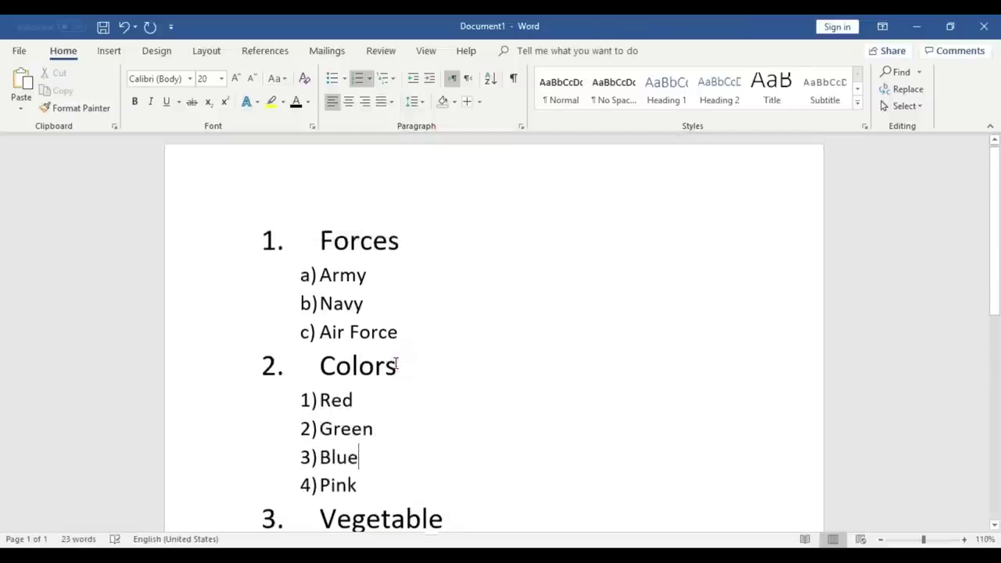
pyautogui.moveTo(404, 241); pyautogui.dragTo(308, 241)
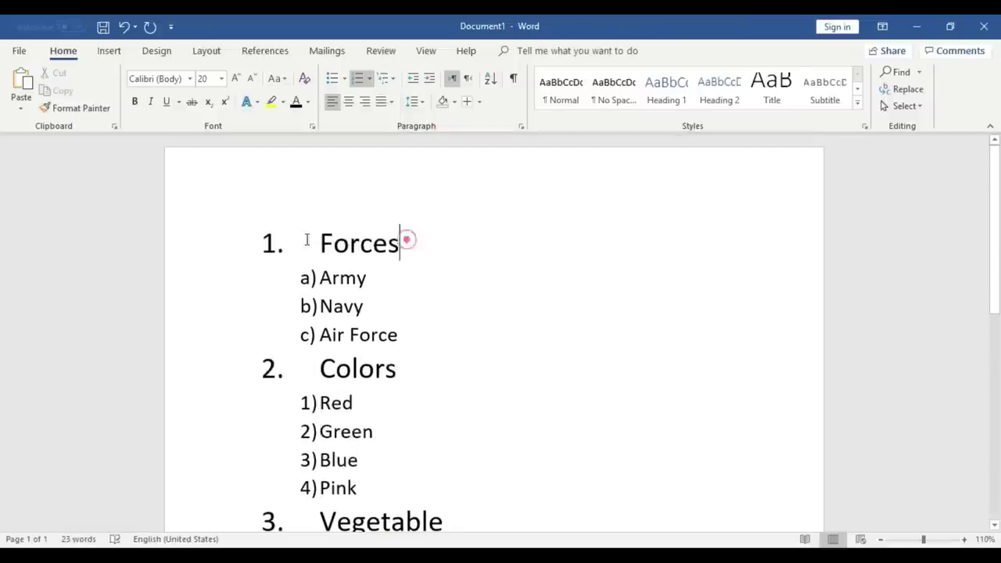
pyautogui.click(254, 79)
pyautogui.click(255, 80)
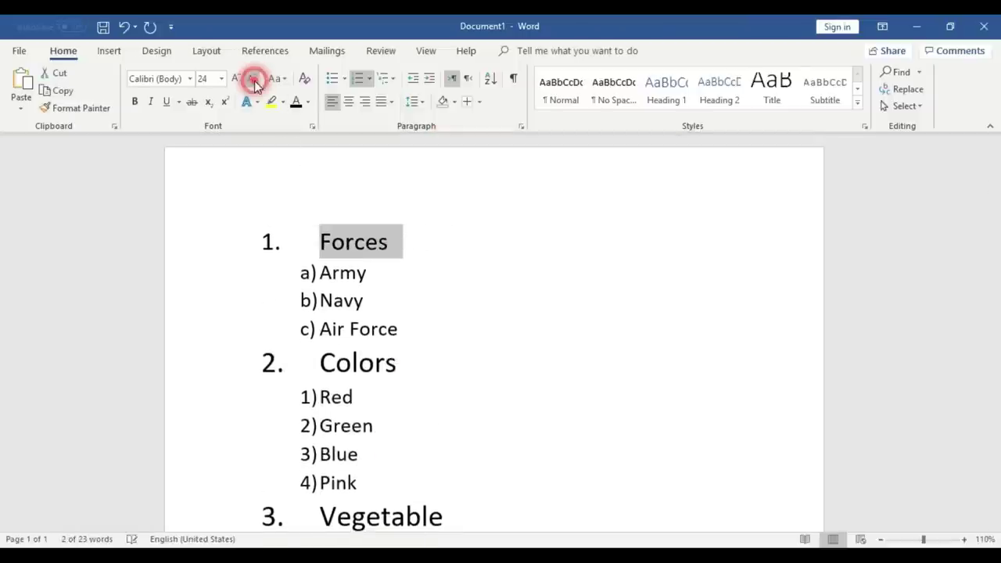
pyautogui.click(254, 80)
pyautogui.doubleClick(390, 367)
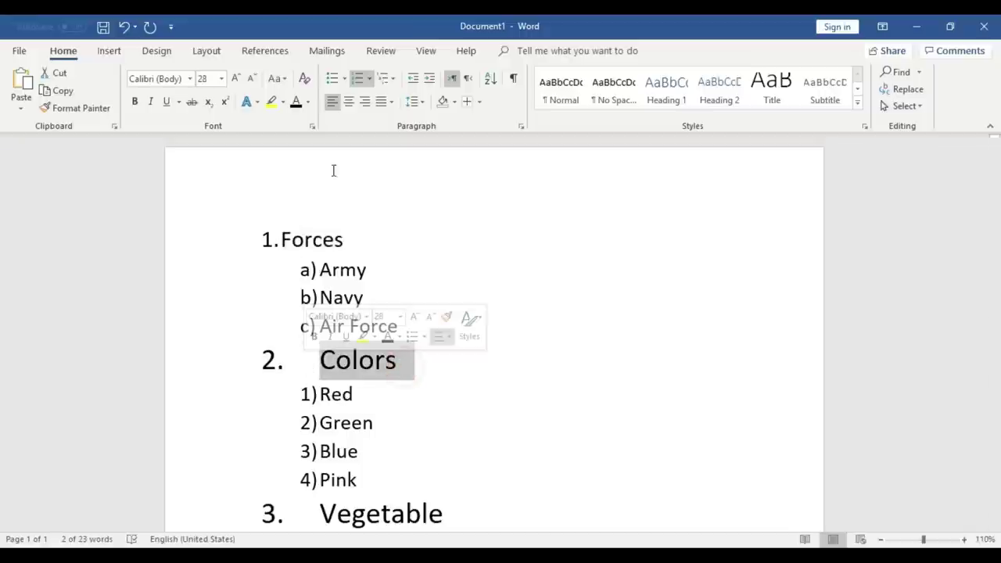
pyautogui.click(252, 79)
pyautogui.click(252, 79)
pyautogui.click(252, 79)
pyautogui.click(427, 369)
# - Highlight the Forces, Colors and Vegetable headings in yellow
pyautogui.scroll(-2, 427, 367)
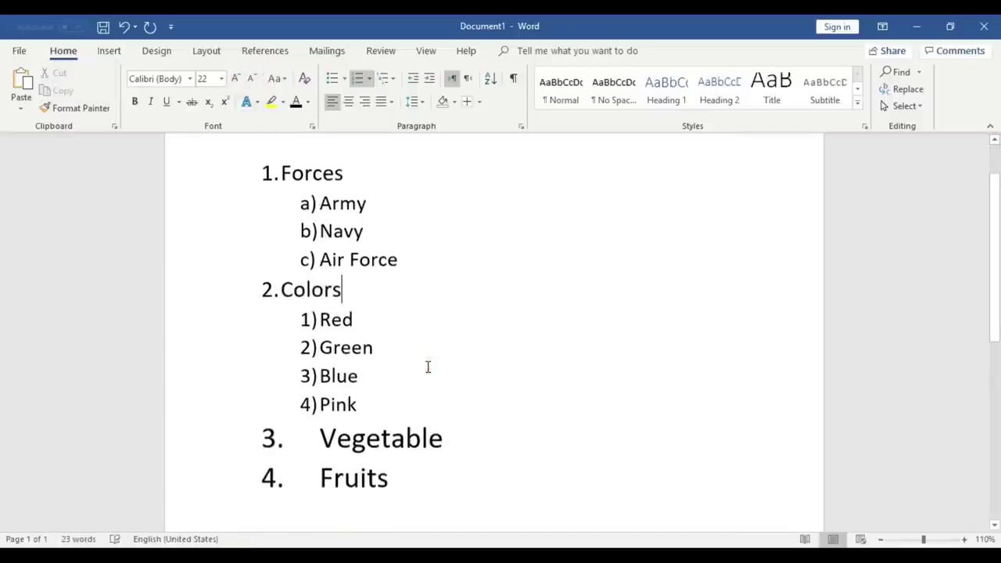
pyautogui.scroll(1, 375, 297)
pyautogui.moveTo(348, 203); pyautogui.dragTo(234, 195)
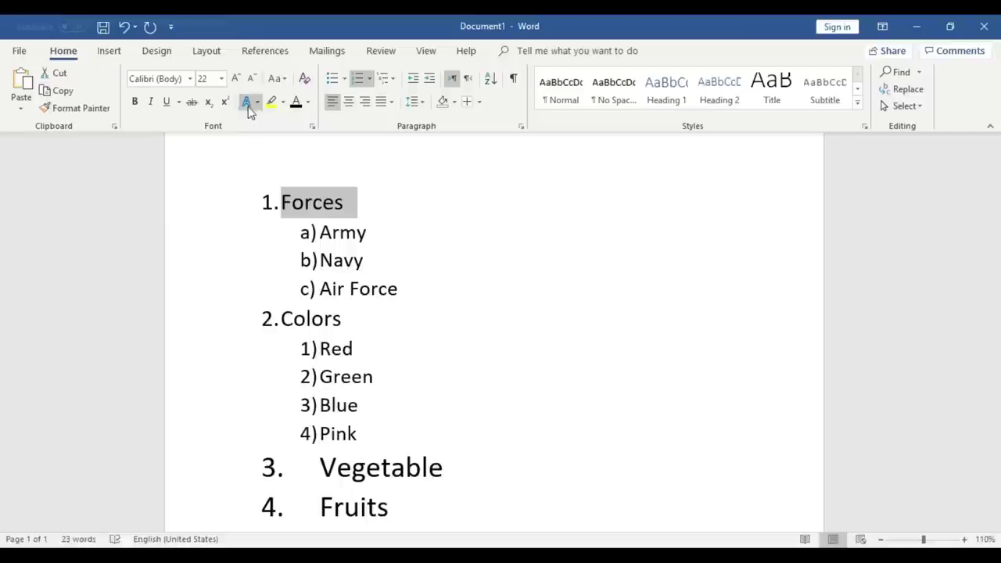
pyautogui.click(272, 102)
pyautogui.click(352, 229)
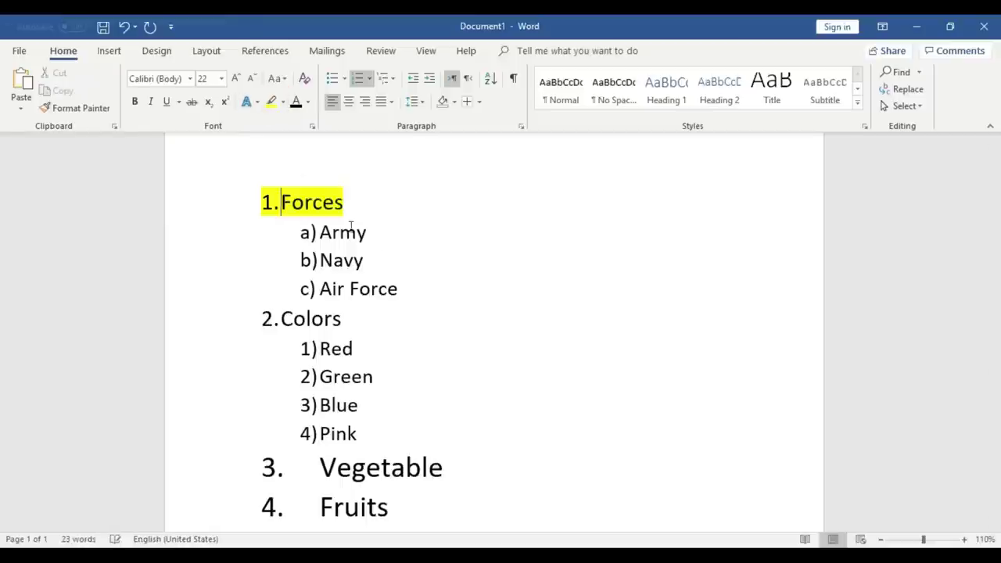
pyautogui.moveTo(352, 321); pyautogui.dragTo(262, 320)
pyautogui.click(272, 102)
pyautogui.scroll(-1, 408, 345)
pyautogui.click(408, 345)
pyautogui.scroll(-1, 408, 344)
pyautogui.moveTo(453, 388); pyautogui.dragTo(290, 384)
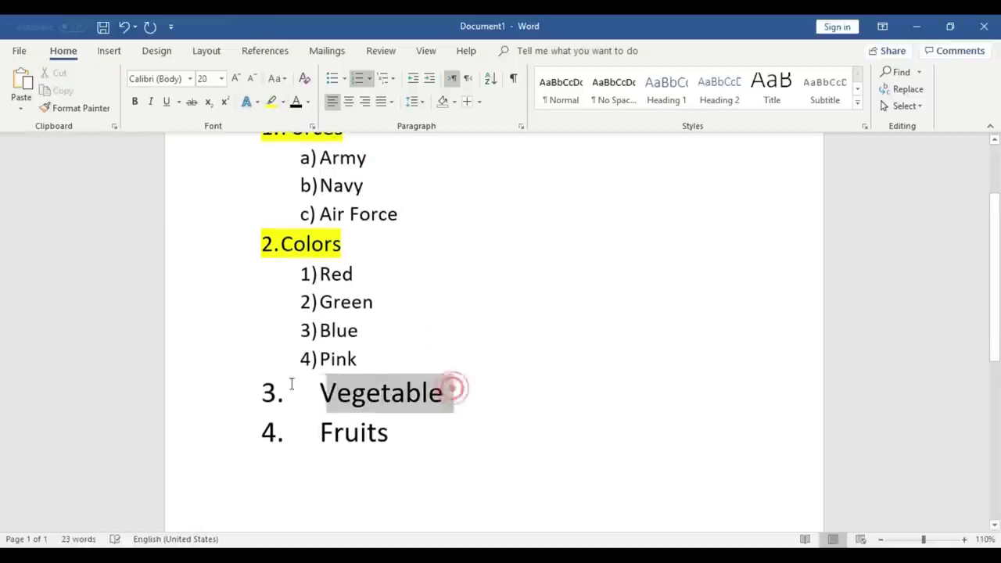
pyautogui.click(270, 102)
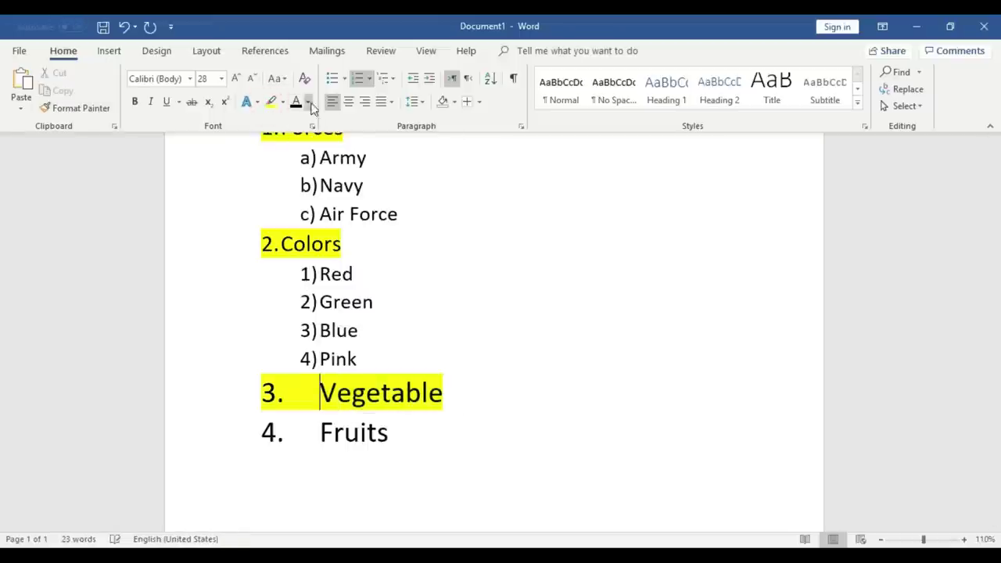
# - Shrink the Vegetable heading to font size 22
pyautogui.click(252, 80)
pyautogui.click(252, 80)
pyautogui.click(252, 79)
pyautogui.click(252, 80)
pyautogui.moveTo(438, 385); pyautogui.dragTo(290, 389)
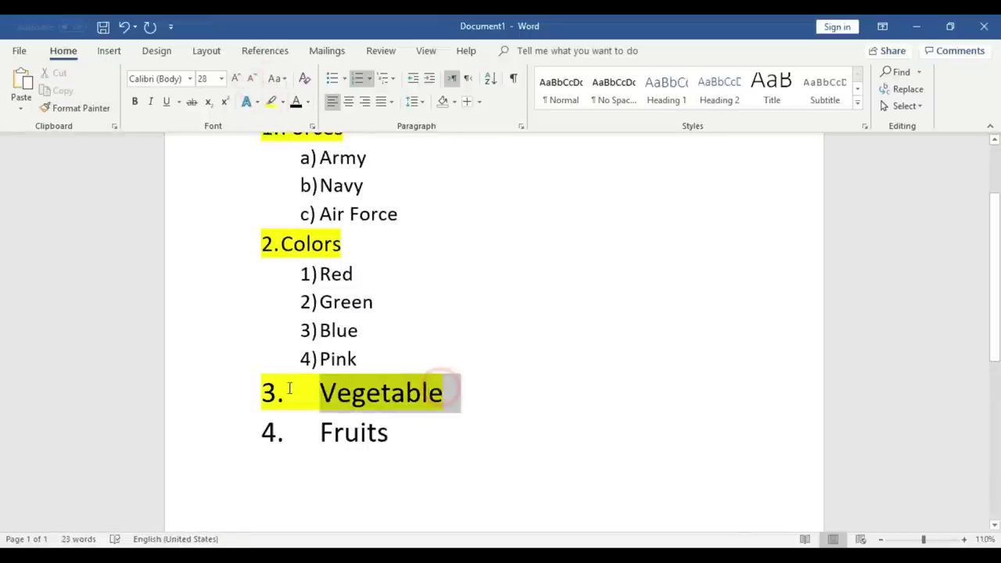
pyautogui.click(252, 78)
pyautogui.click(252, 78)
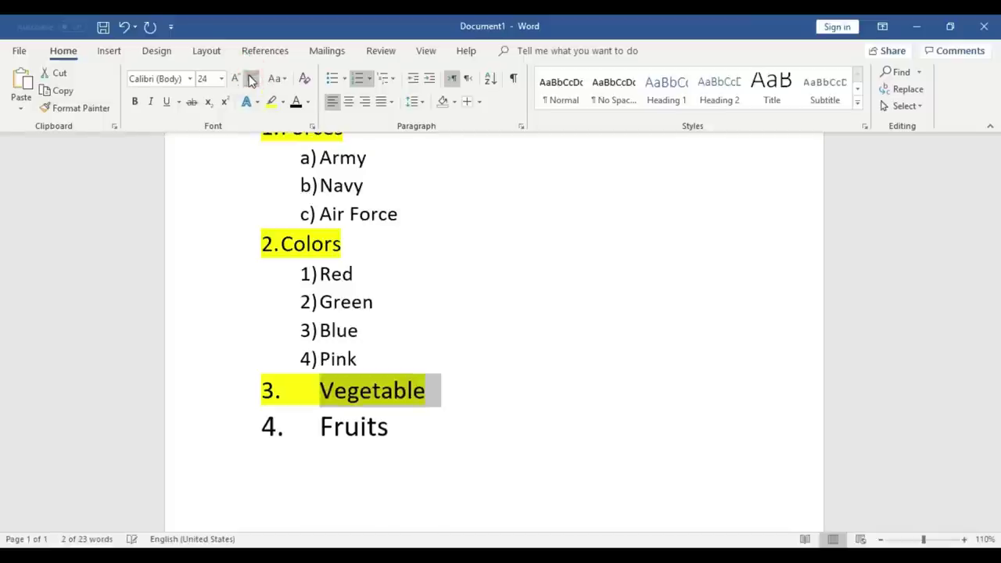
pyautogui.click(252, 78)
pyautogui.click(508, 404)
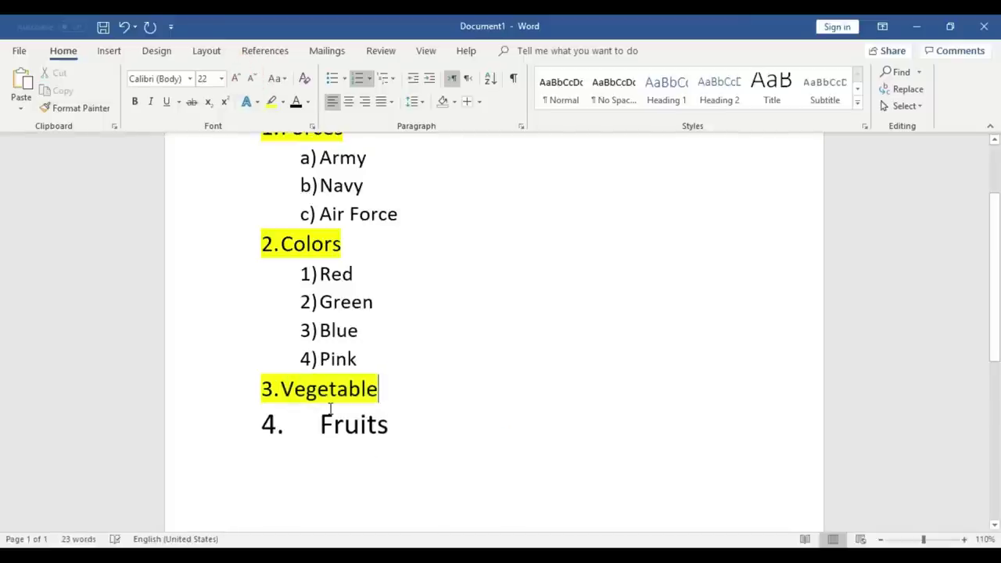
# - Add Tamato, Corn and Beetroot as new list items after Vegetable
pyautogui.press('Return')
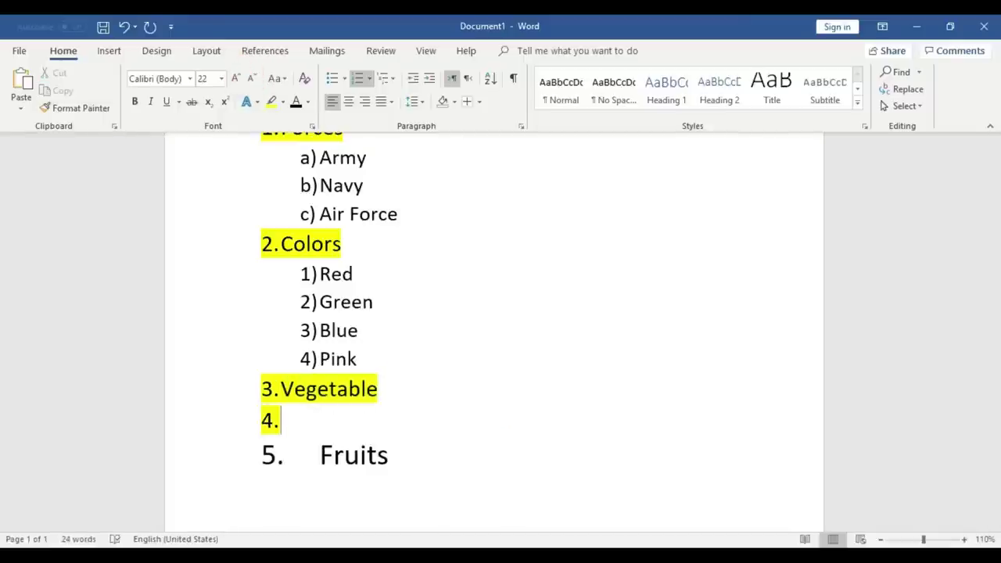
pyautogui.write('Ta')
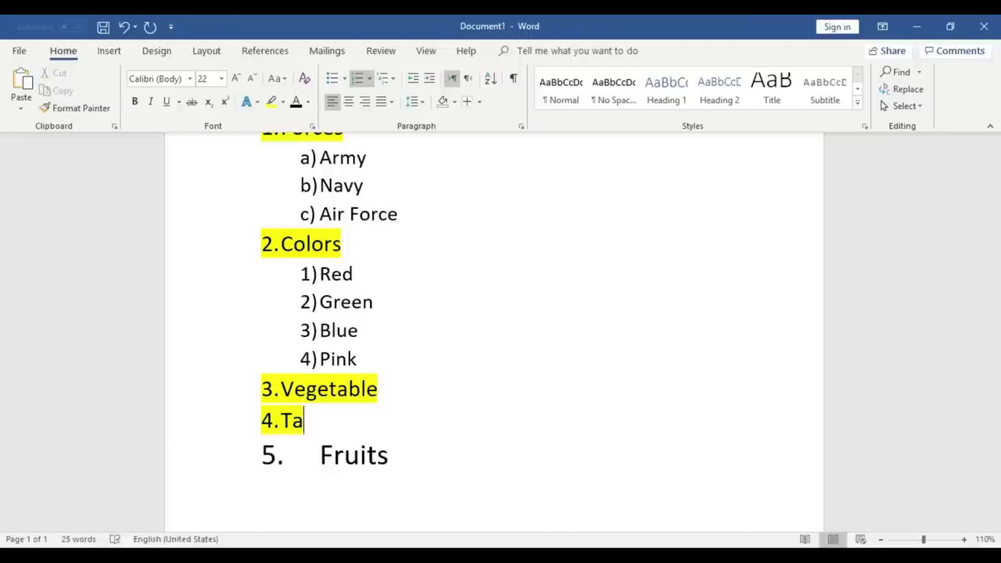
pyautogui.write('mato')
pyautogui.press('Return')
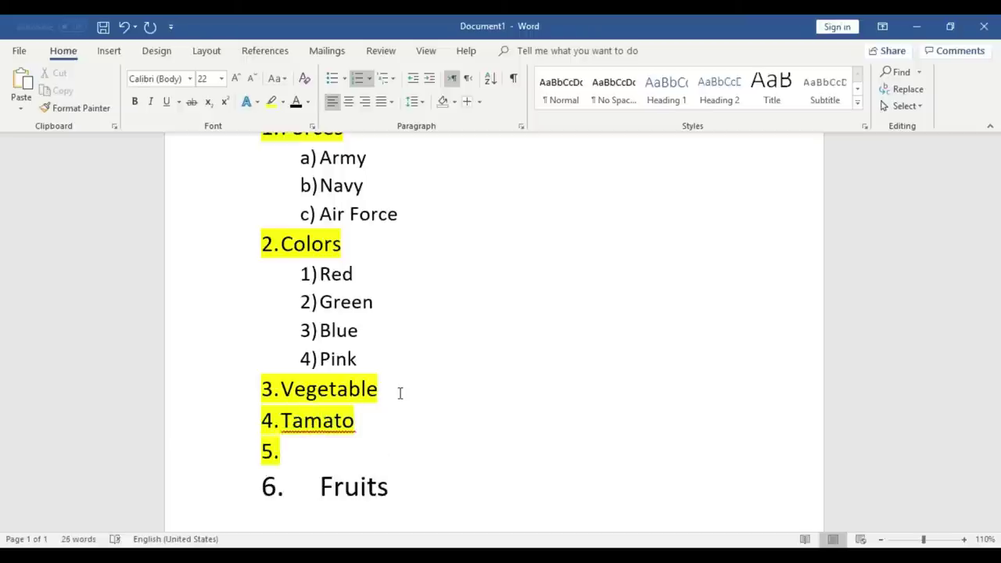
pyautogui.write('Corn')
pyautogui.press('Return')
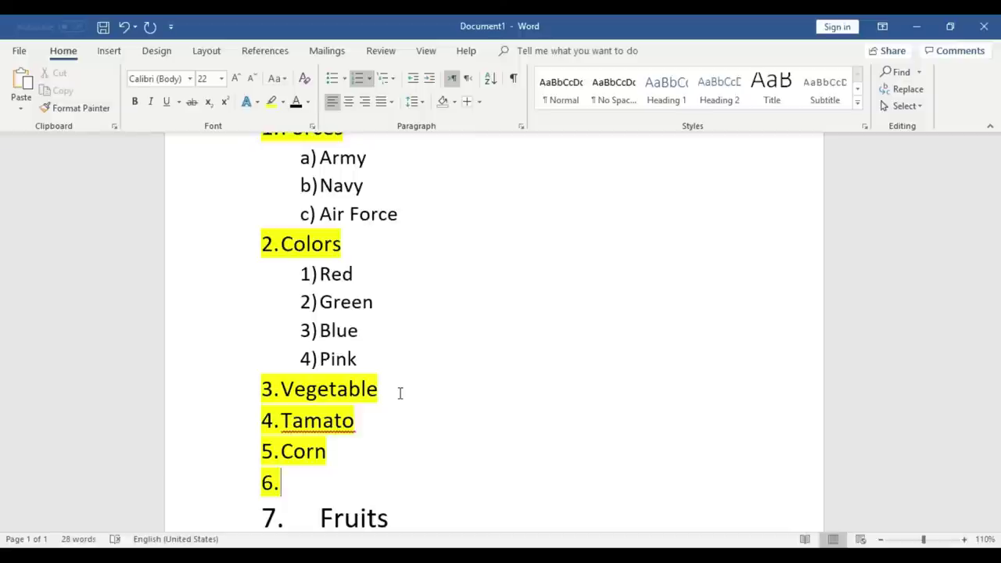
pyautogui.write('Beet')
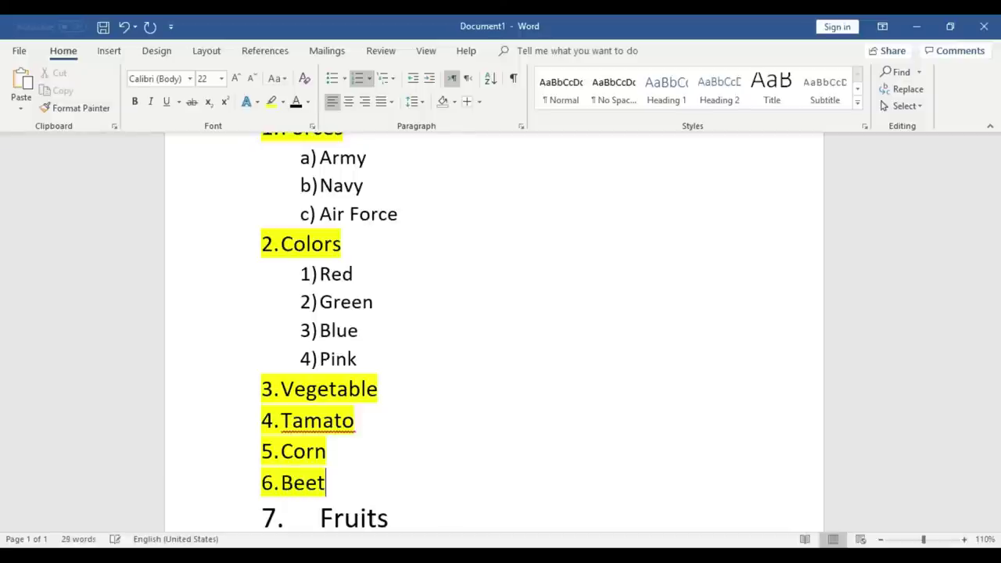
pyautogui.write('root')
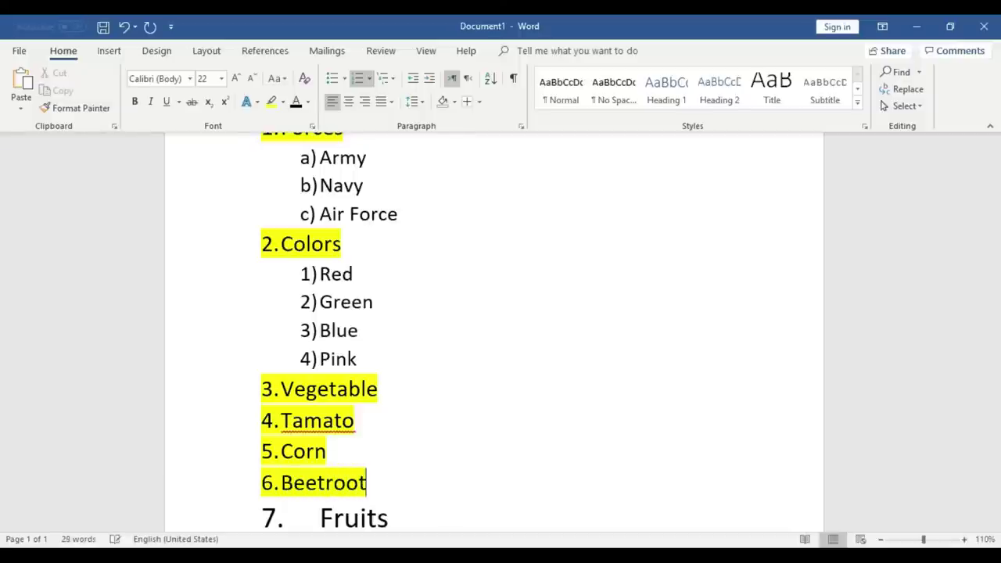
pyautogui.scroll(-2, 455, 399)
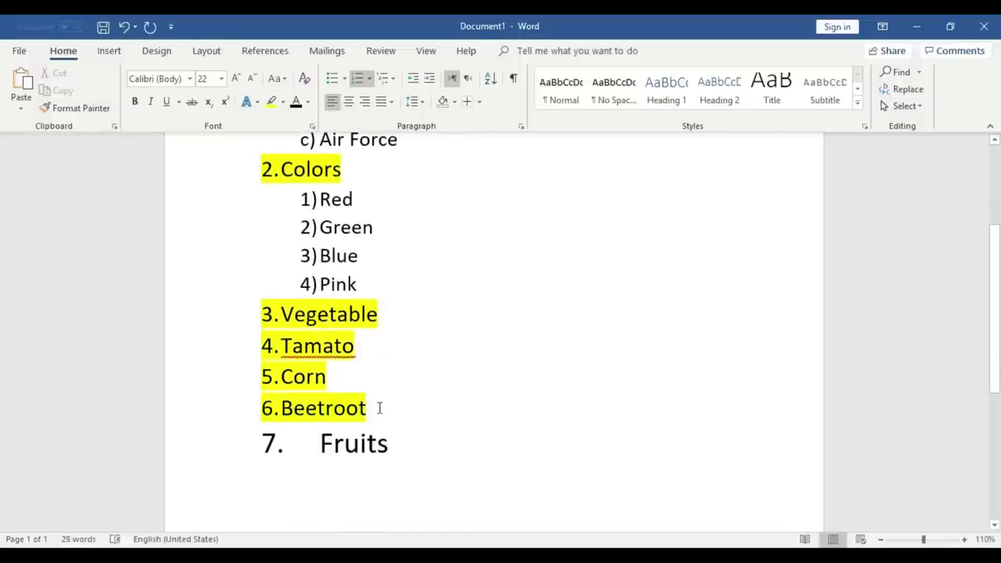
# - Demote Tamato, Corn and Beetroot to lettered a.–c. sub-items under Vegetable
pyautogui.moveTo(379, 408); pyautogui.dragTo(369, 346)
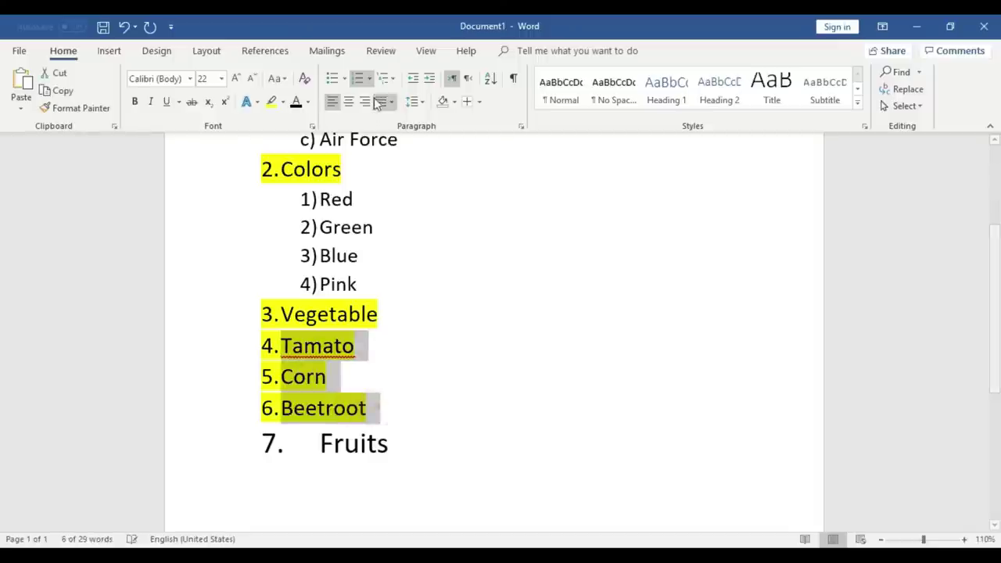
pyautogui.click(370, 79)
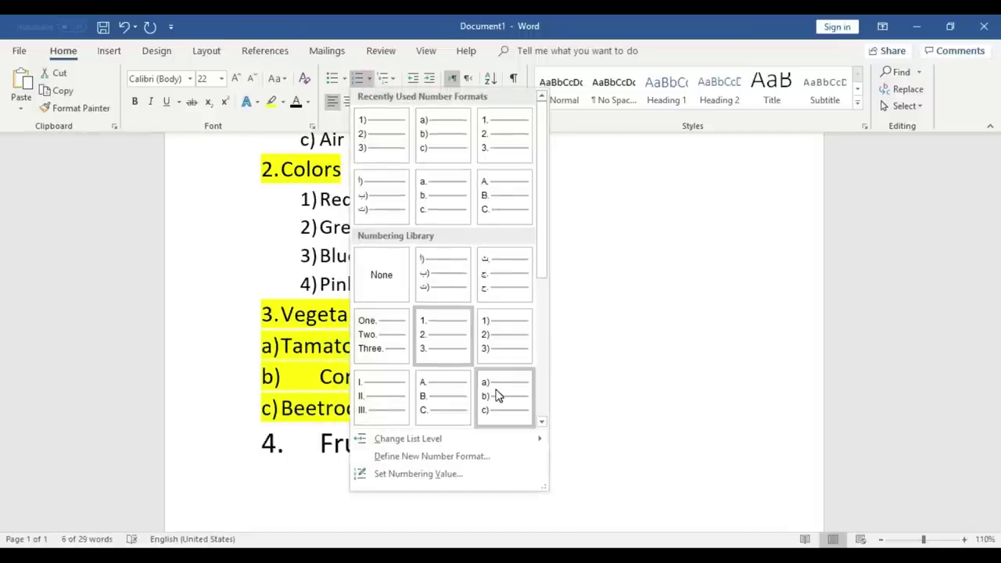
pyautogui.moveTo(422, 439)
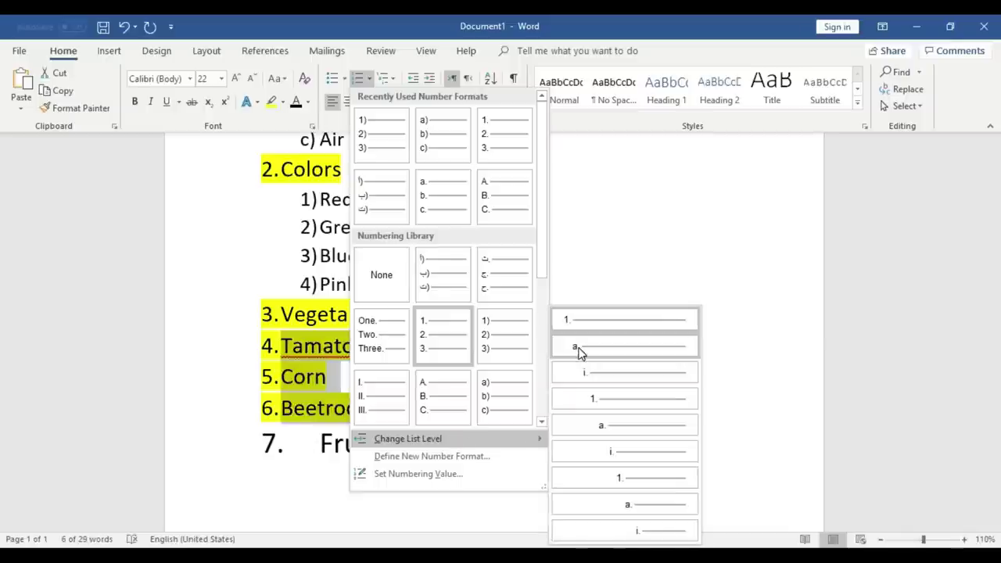
pyautogui.click(579, 349)
pyautogui.click(420, 358)
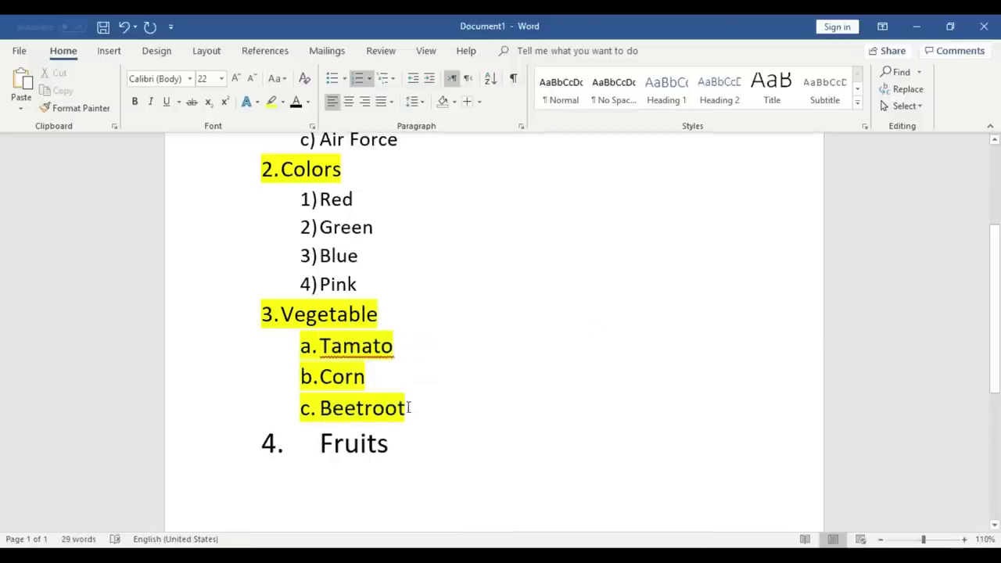
# - Set the three vegetable sub-items' highlight to No Color
pyautogui.moveTo(408, 407); pyautogui.dragTo(317, 345)
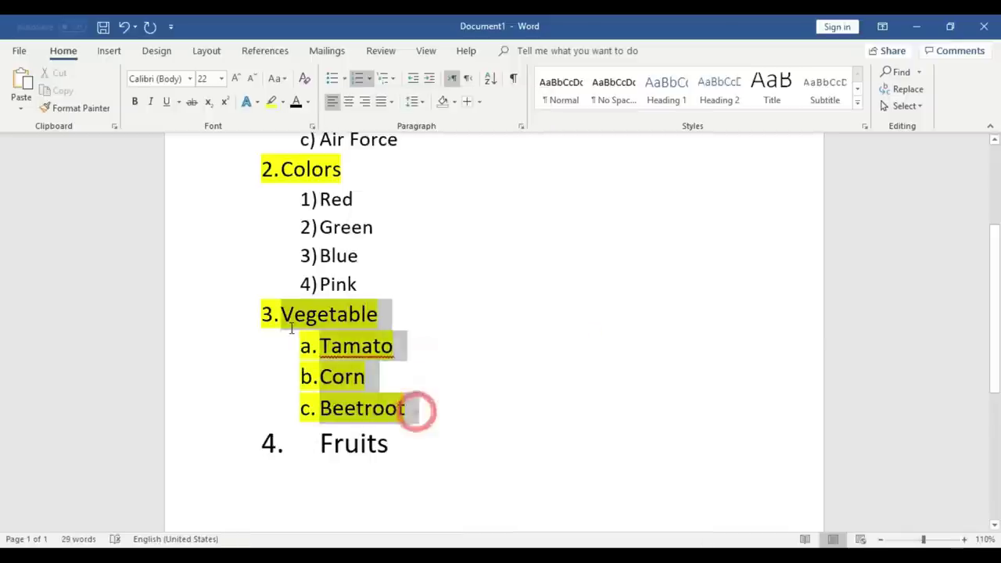
pyautogui.click(283, 103)
pyautogui.click(298, 192)
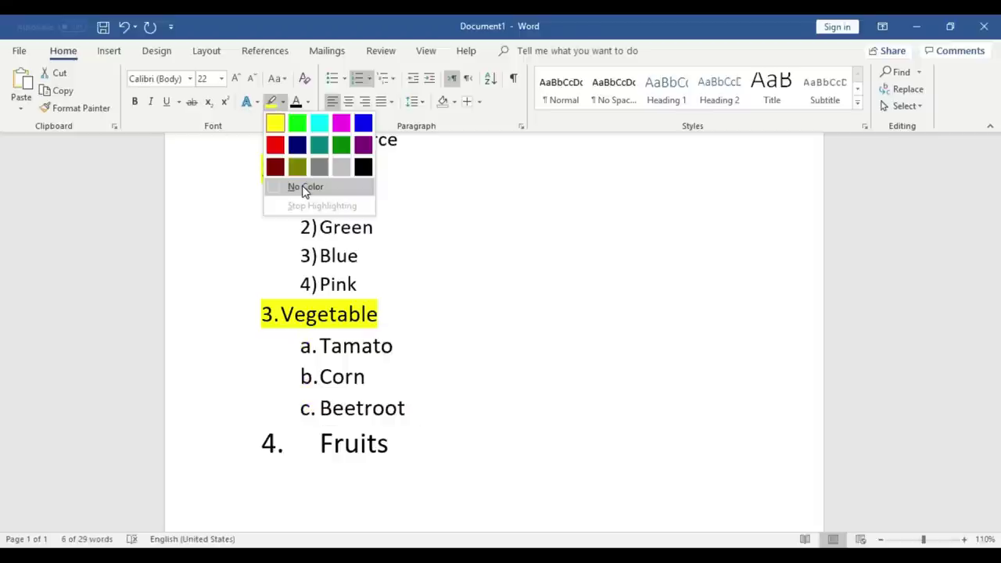
# - Correct the misspelling Tamato to Tomato using the spelling suggestion
pyautogui.rightClick(386, 349)
pyautogui.click(431, 380)
pyautogui.scroll(-1, 428, 360)
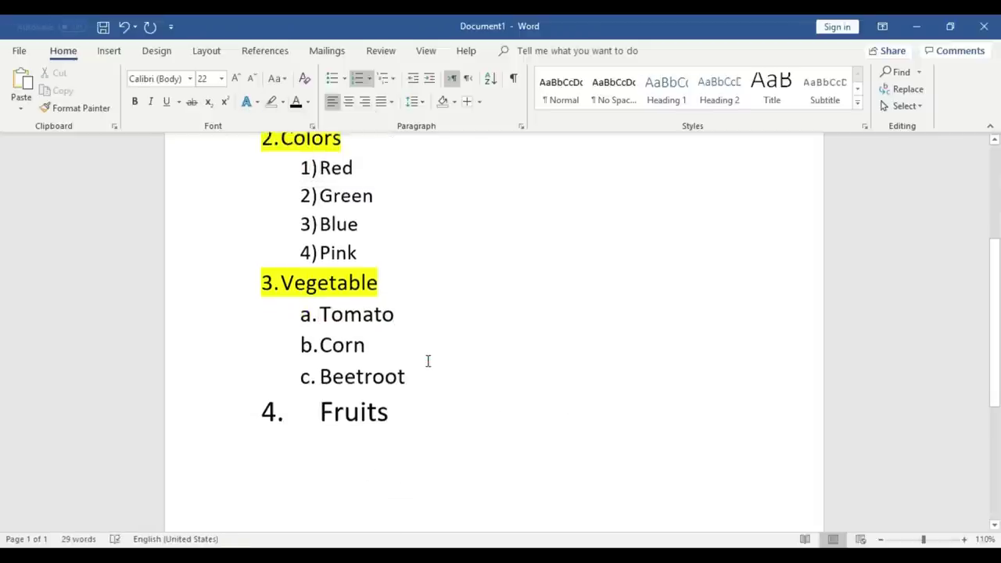
# - Shrink the Fruits heading to size 22 to match the other headings
pyautogui.doubleClick(393, 405)
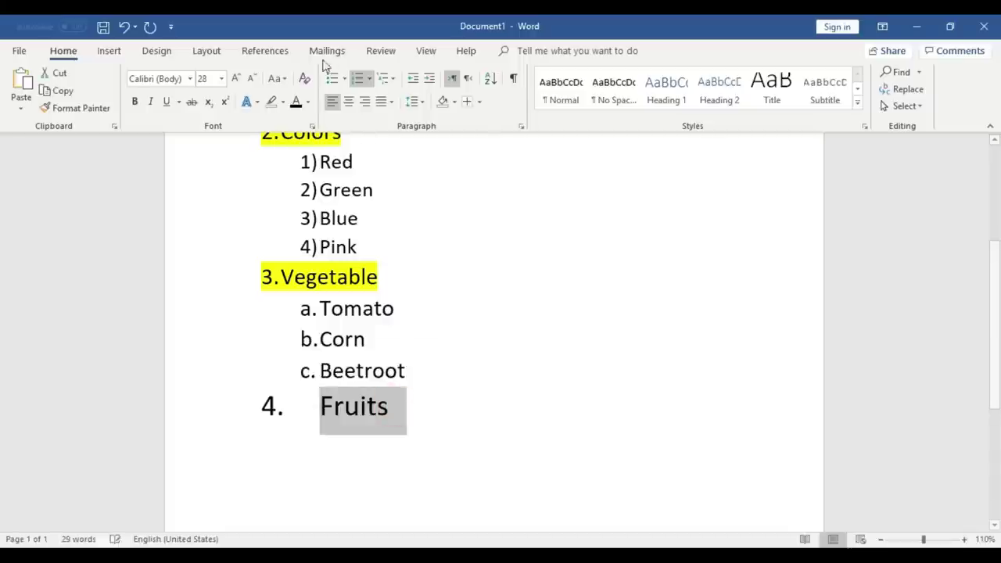
pyautogui.click(252, 80)
pyautogui.click(253, 79)
pyautogui.click(252, 80)
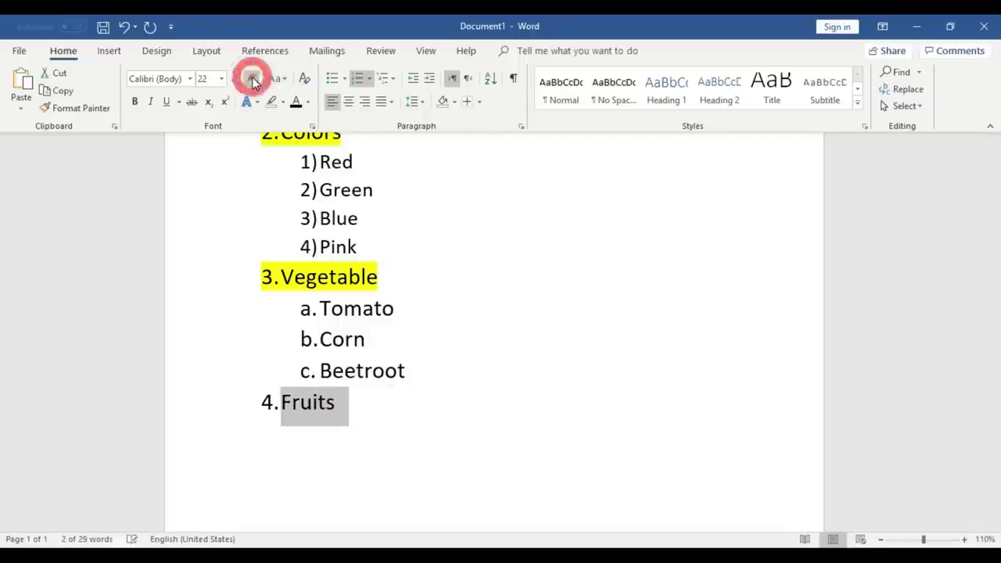
pyautogui.click(427, 385)
# - Highlight the Fruits heading in yellow
pyautogui.moveTo(365, 401); pyautogui.dragTo(228, 381)
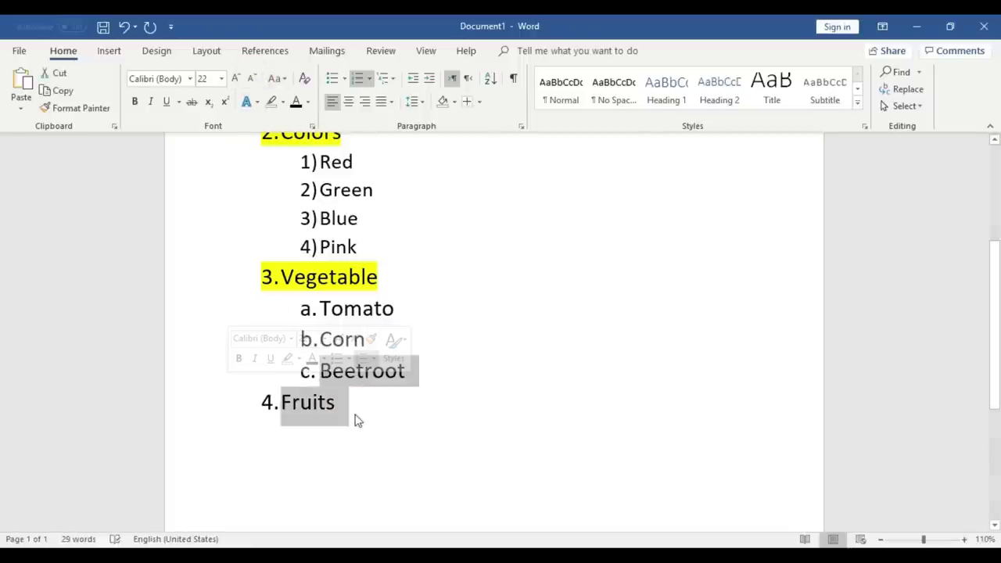
pyautogui.click(353, 413)
pyautogui.click(258, 401)
pyautogui.click(282, 102)
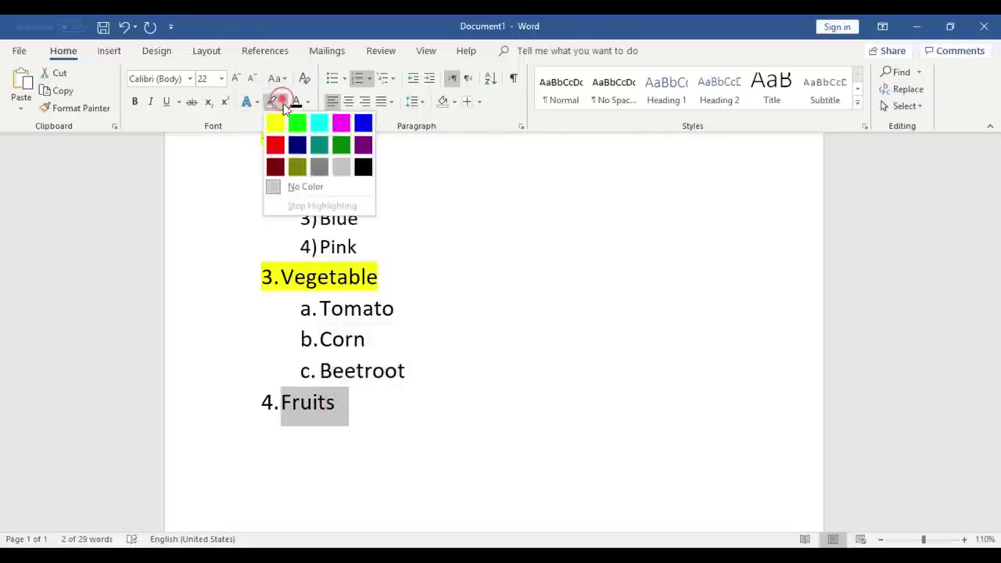
pyautogui.click(279, 120)
pyautogui.scroll(-2, 368, 391)
# - Add unhighlighted items Apply, Graphs and Mango below Fruits
pyautogui.click(351, 330)
pyautogui.press('Return')
pyautogui.click(283, 102)
pyautogui.click(303, 187)
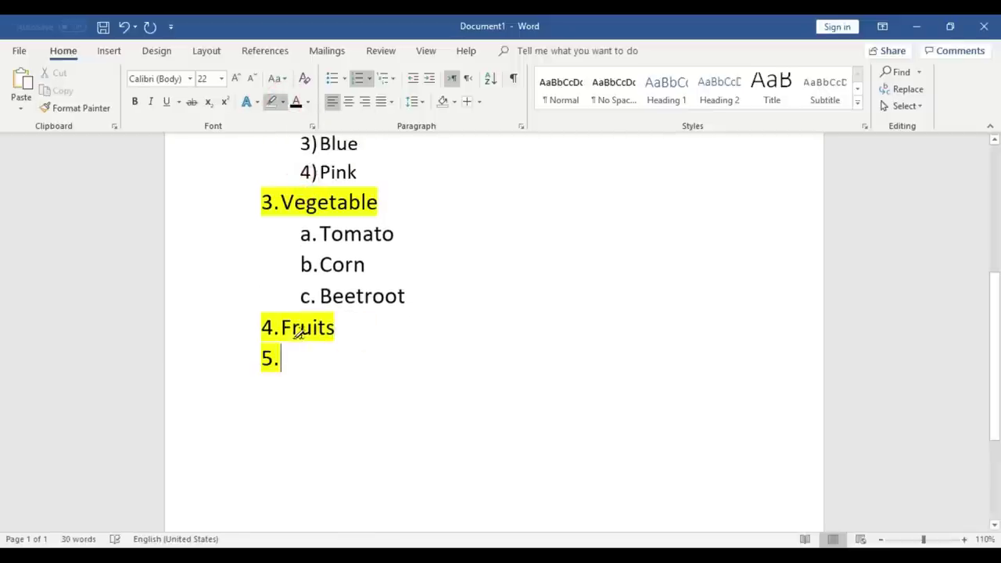
pyautogui.click(282, 360)
pyautogui.write('A')
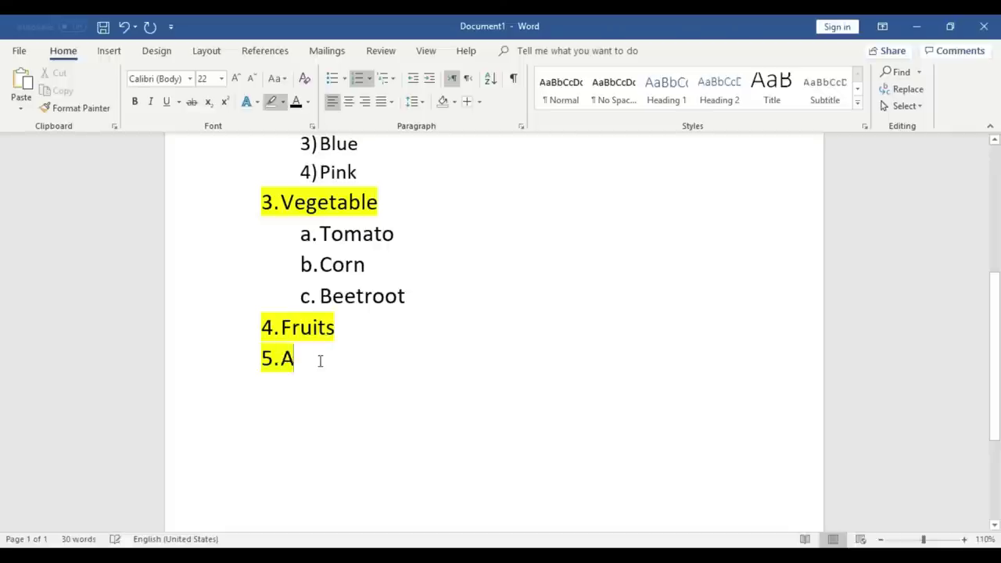
pyautogui.write('pply')
pyautogui.press('Return')
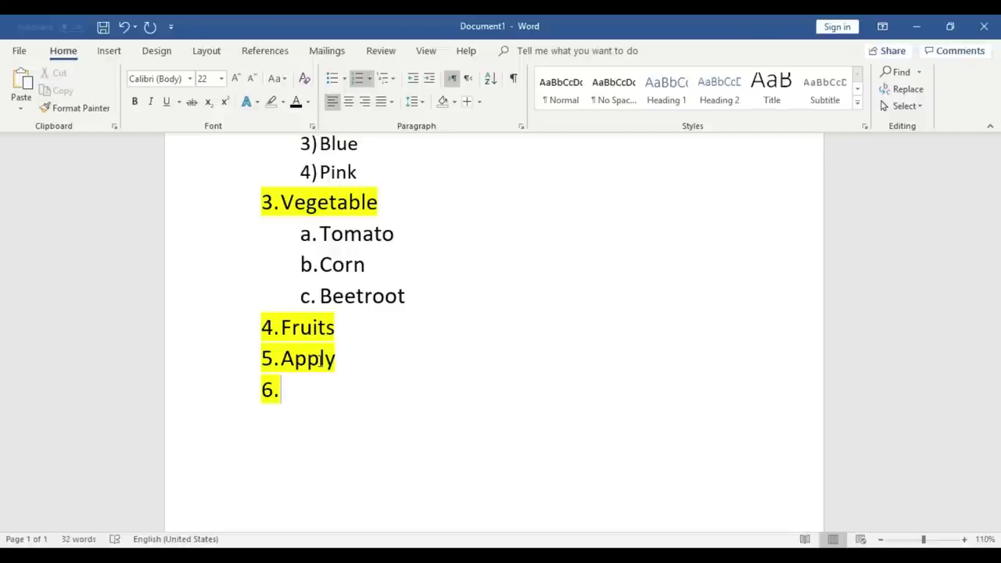
pyautogui.write('Grap')
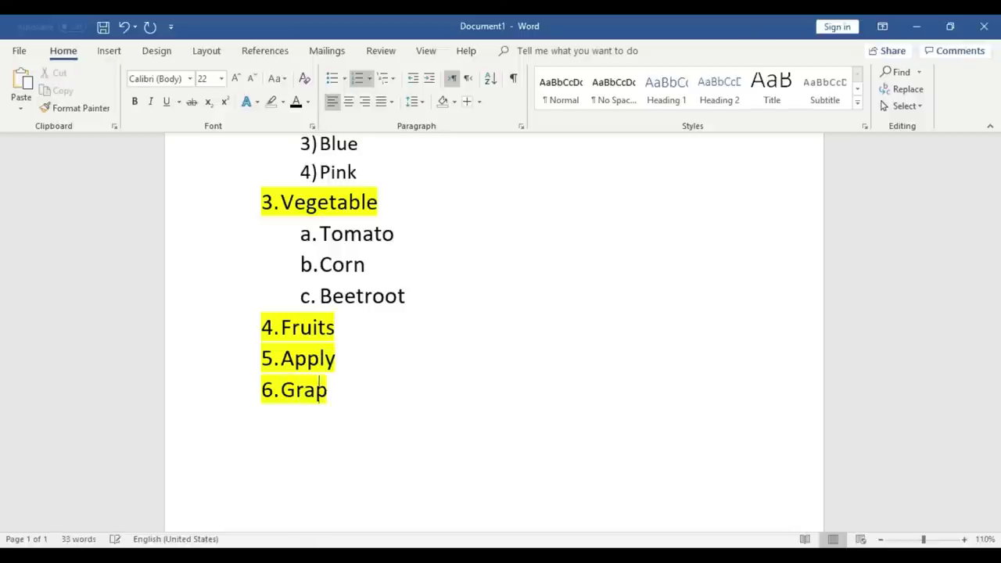
pyautogui.write('hs')
pyautogui.press('Return')
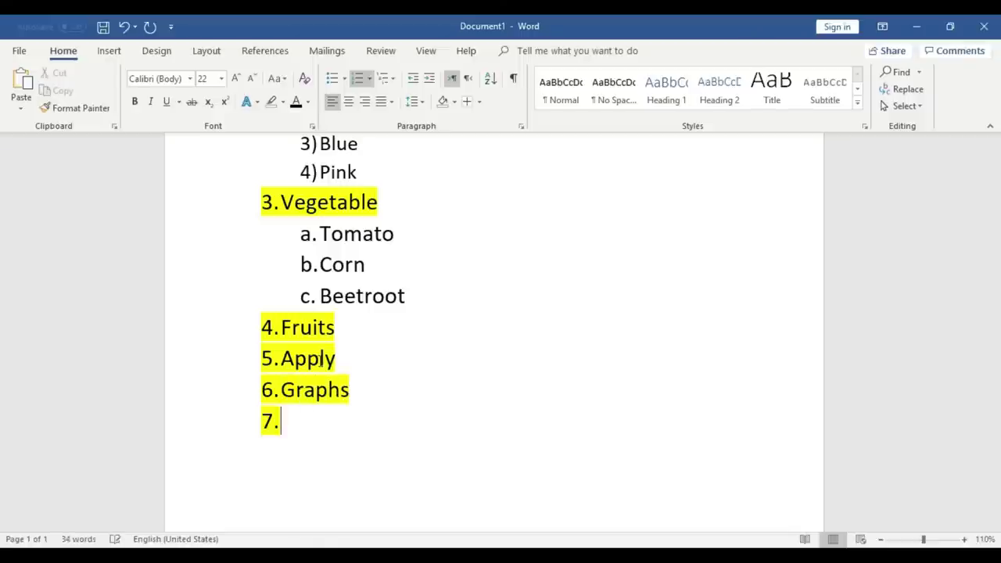
pyautogui.write('Mango')
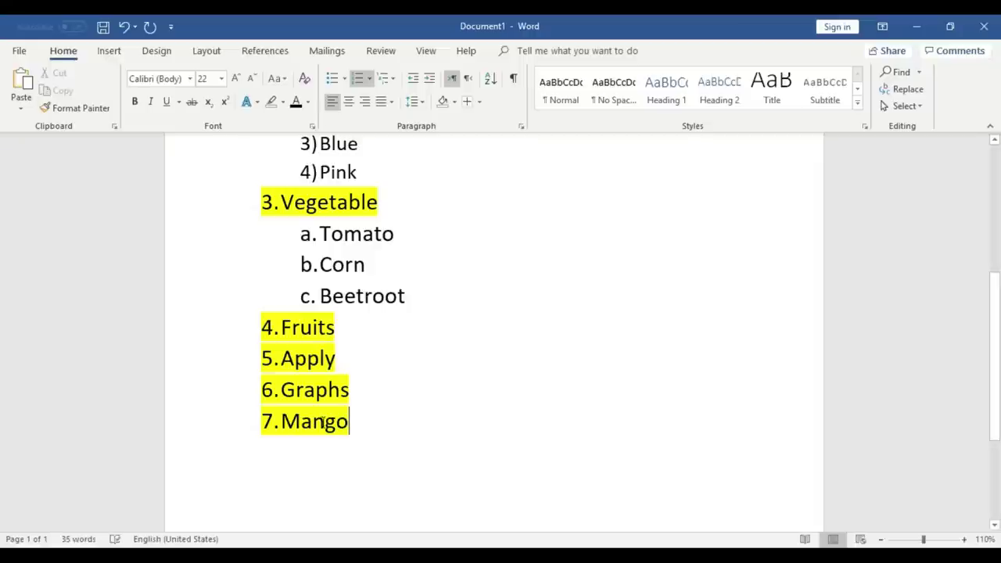
pyautogui.moveTo(350, 422); pyautogui.dragTo(280, 358)
# - Unhighlight Apply, Graphs and Mango and demote them to the lettered 'a.' list level
pyautogui.click(270, 102)
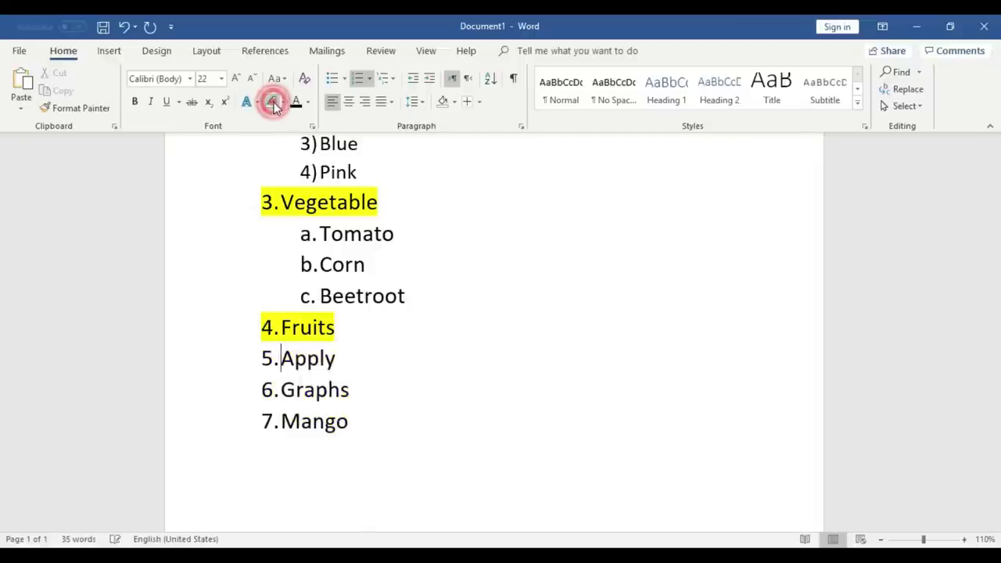
pyautogui.keyDown('shift'); pyautogui.click(360, 420); pyautogui.keyUp('shift')
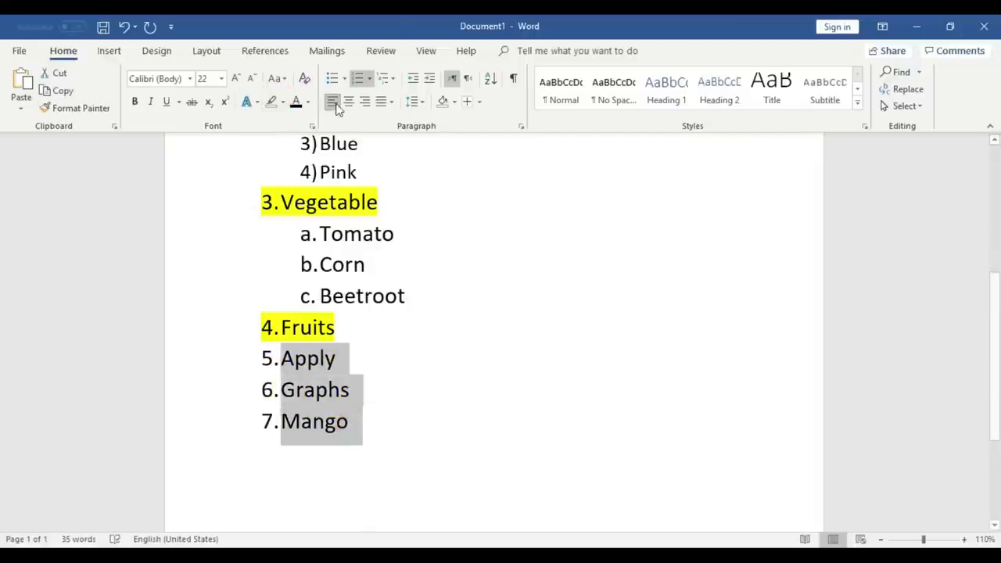
pyautogui.click(369, 79)
pyautogui.moveTo(408, 438)
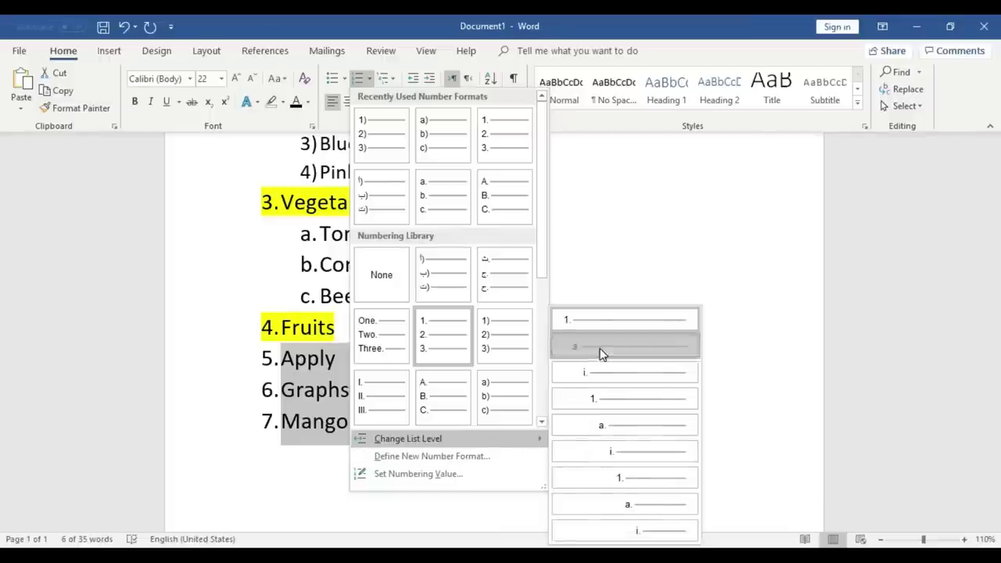
pyautogui.click(601, 350)
pyautogui.click(506, 429)
pyautogui.scroll(3, 505, 425)
pyautogui.scroll(1, 469, 399)
pyautogui.scroll(-1, 402, 373)
pyautogui.scroll(4, 402, 389)
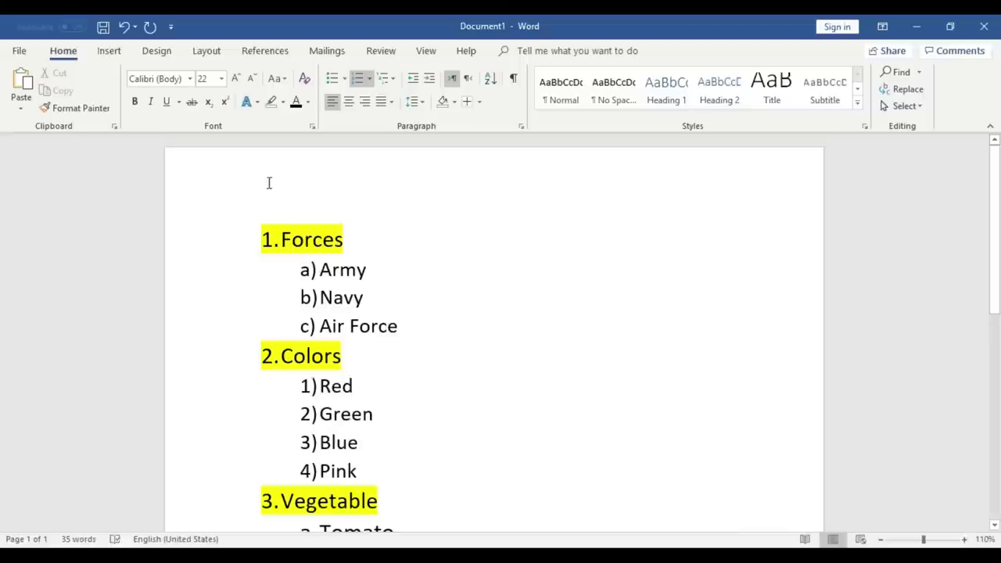
pyautogui.scroll(-1, 274, 339)
pyautogui.scroll(-1, 277, 386)
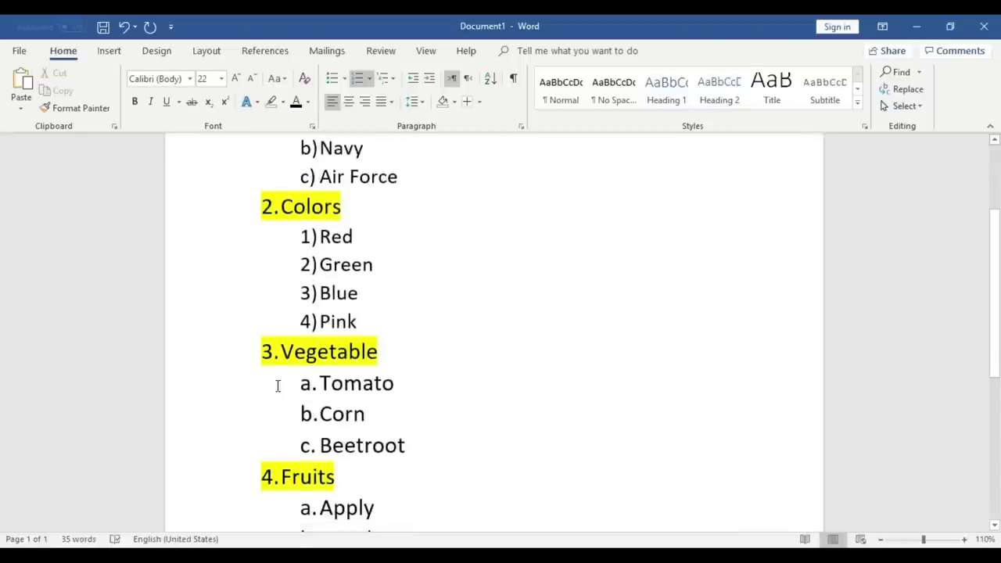
pyautogui.scroll(-2, 289, 485)
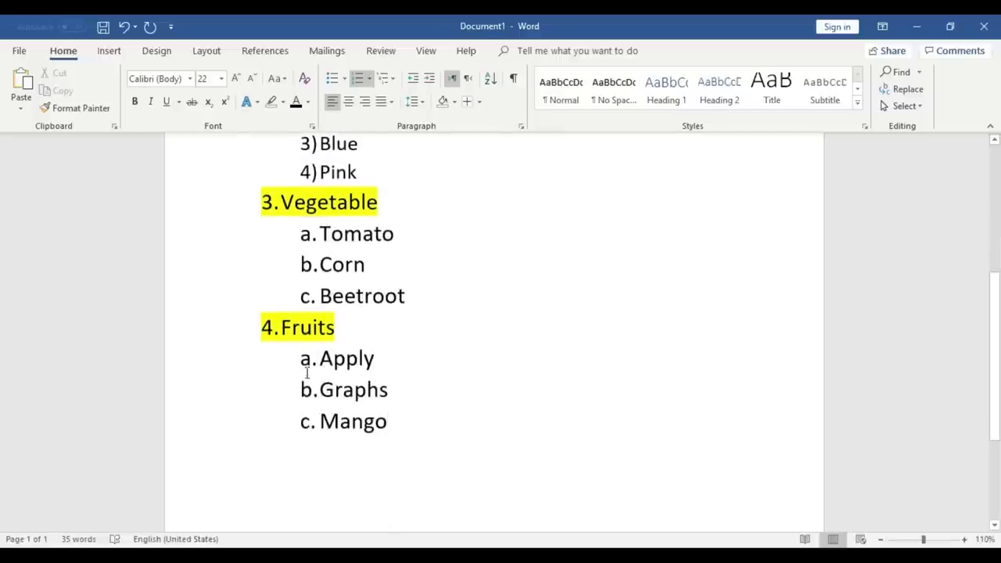
pyautogui.scroll(1, 347, 300)
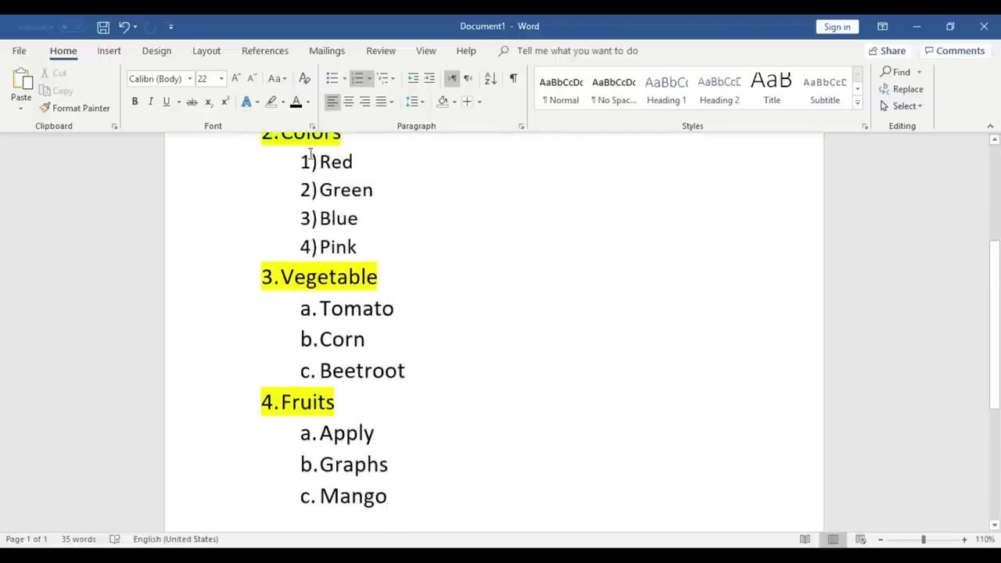
pyautogui.scroll(1, 400, 234)
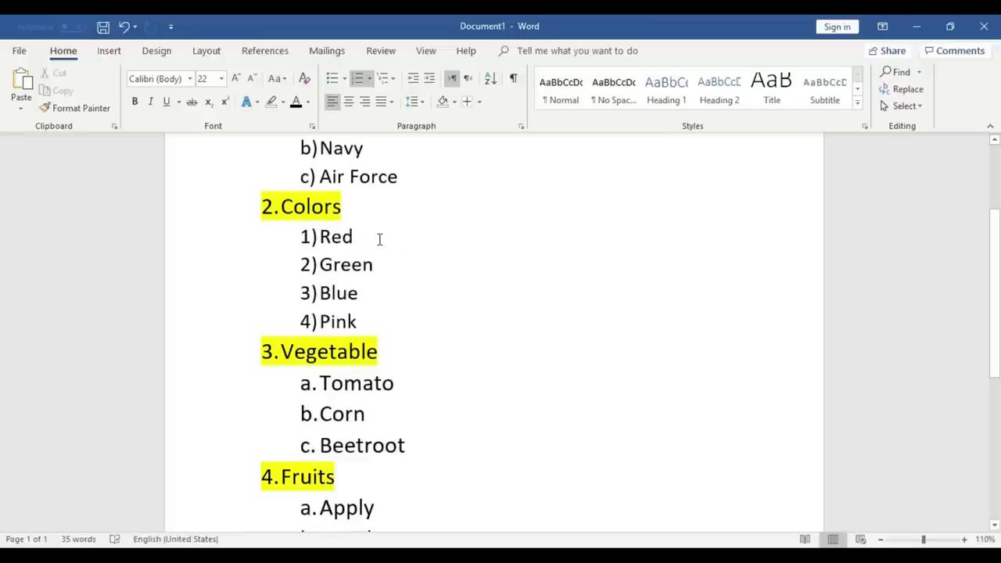
# - Insert a new item after Red reading 'Dark Red, Light Red, Full Red'
pyautogui.click(364, 235)
pyautogui.press('Return')
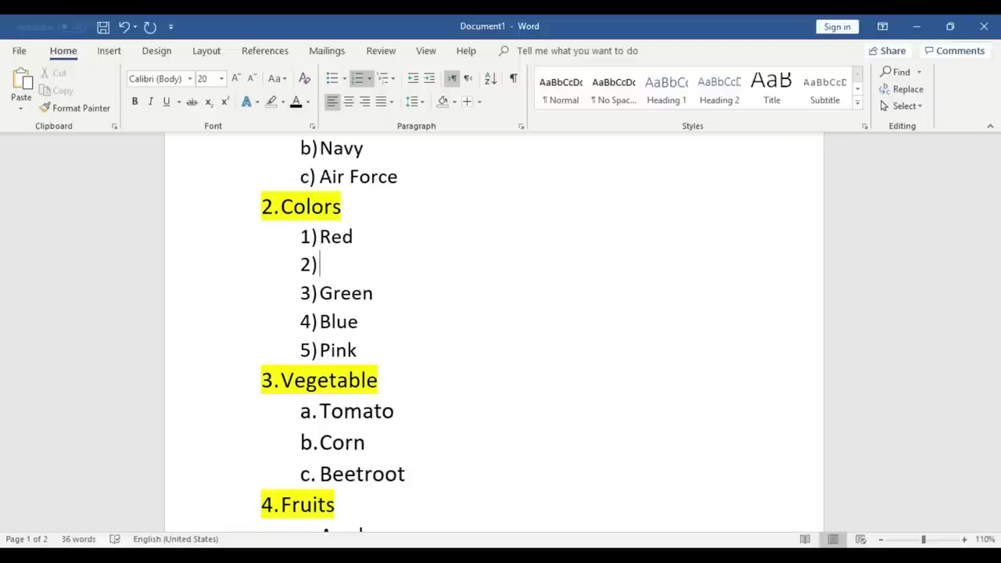
pyautogui.write('Dar')
pyautogui.write('k Red,')
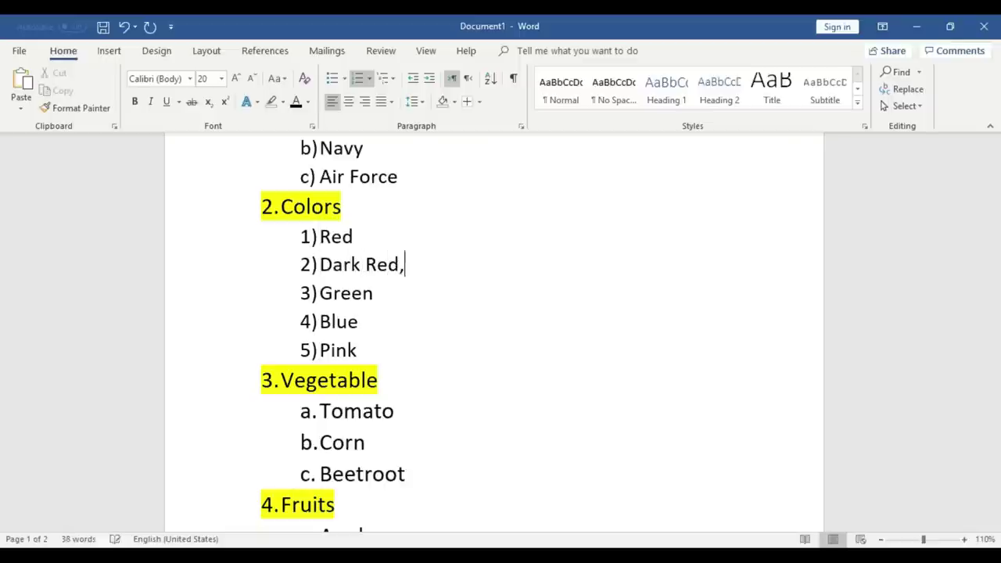
pyautogui.write(' Light Red, ')
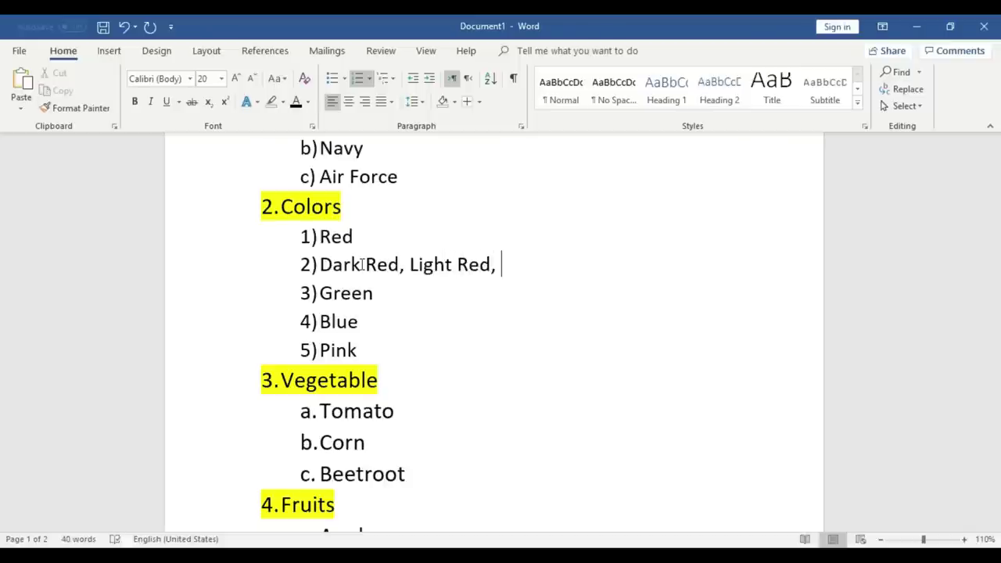
pyautogui.write('Full')
pyautogui.write(' Red')
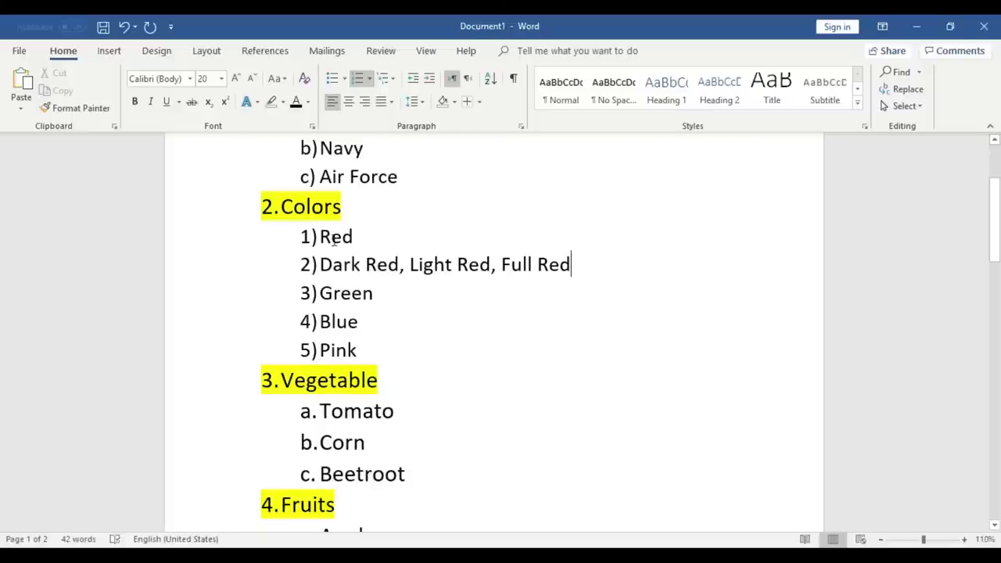
# - Demote the 'Dark Red, Light Red, Full Red' line to the roman-numeral 'i.' list level
pyautogui.moveTo(571, 263); pyautogui.dragTo(313, 265)
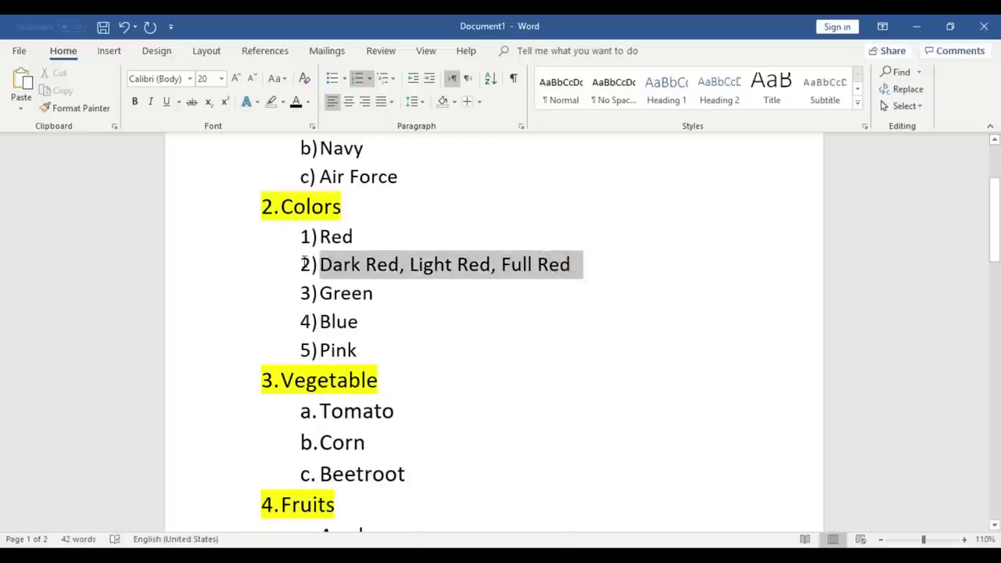
pyautogui.click(371, 79)
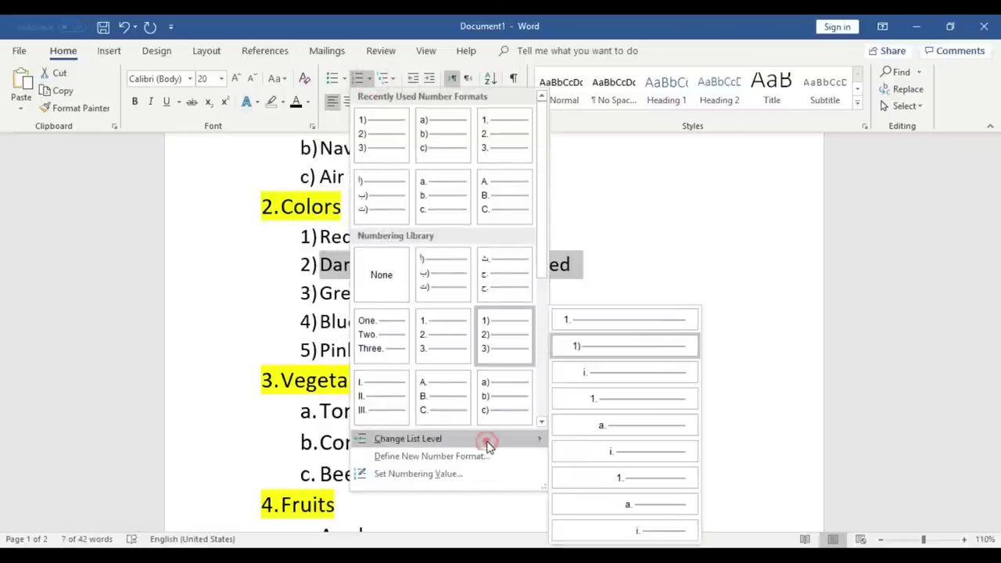
pyautogui.click(596, 372)
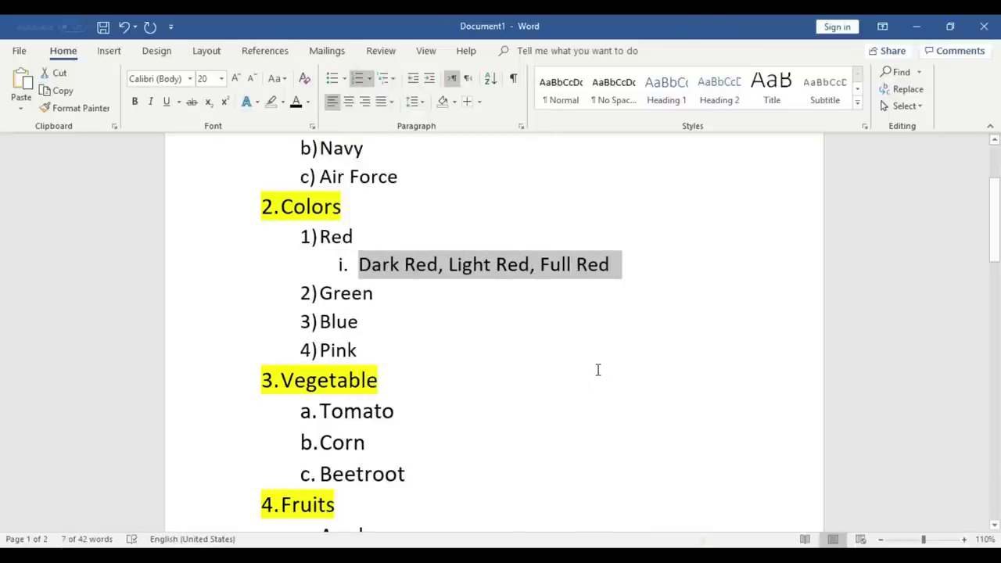
pyautogui.click(435, 294)
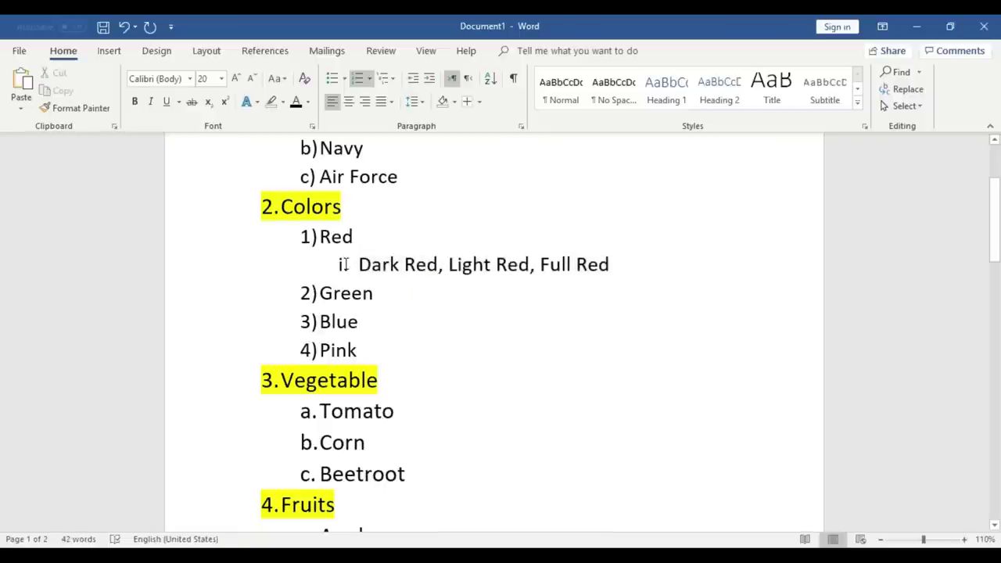
pyautogui.moveTo(339, 264); pyautogui.dragTo(552, 266)
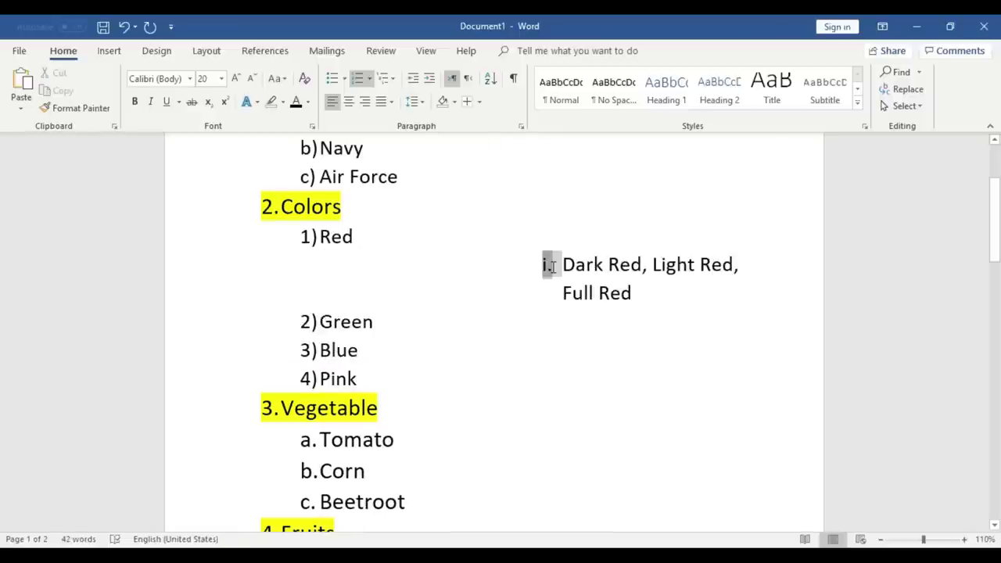
pyautogui.hotkey('ctrl', 'z')
pyautogui.click(423, 244)
# - Split the line into separate items Dark Red, Light Red and Full Red, removing the commas
pyautogui.click(618, 266)
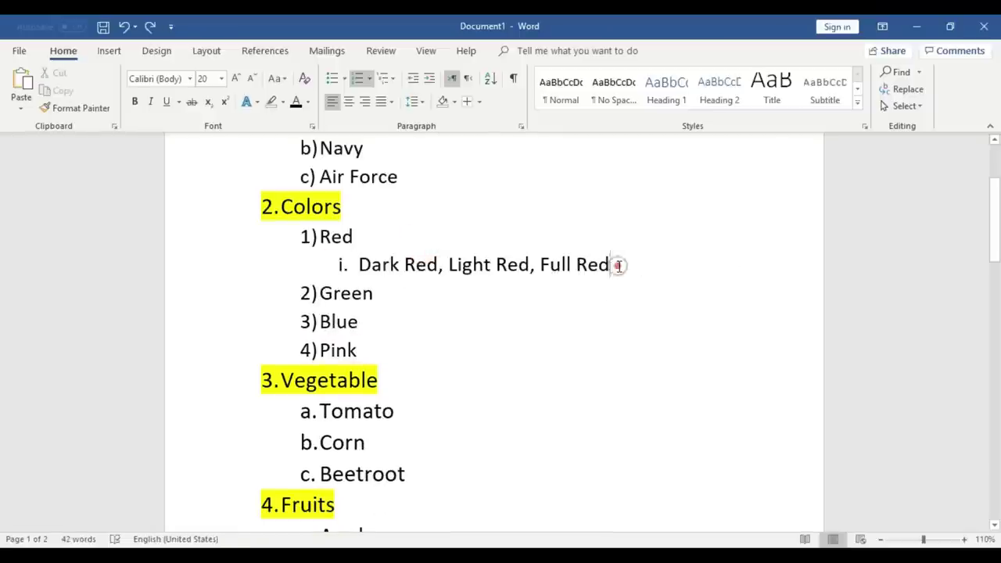
pyautogui.click(450, 266)
pyautogui.press('BackSpace')
pyautogui.press('BackSpace')
pyautogui.press('Return')
pyautogui.click(451, 293)
pyautogui.press('BackSpace')
pyautogui.press('BackSpace')
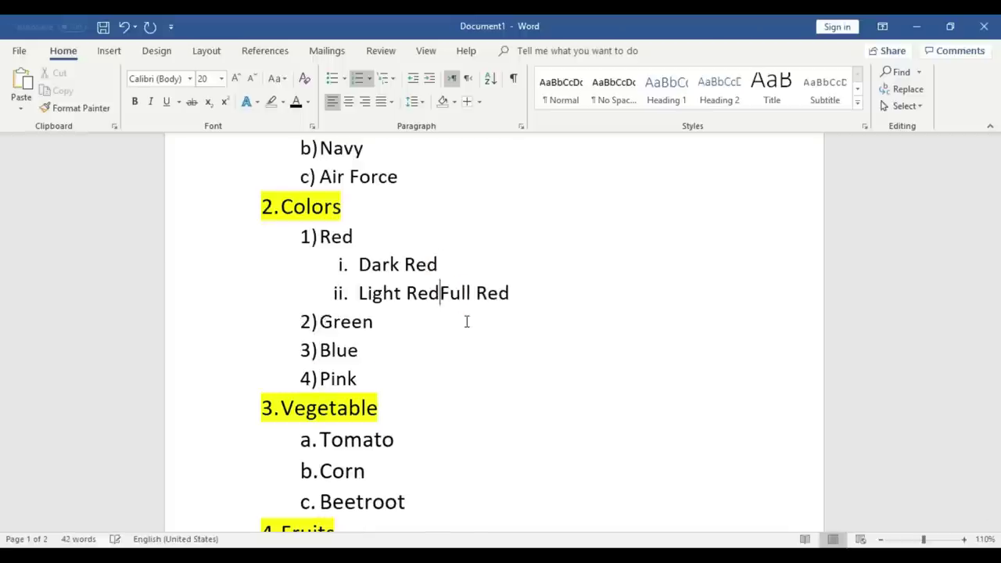
pyautogui.press('Return')
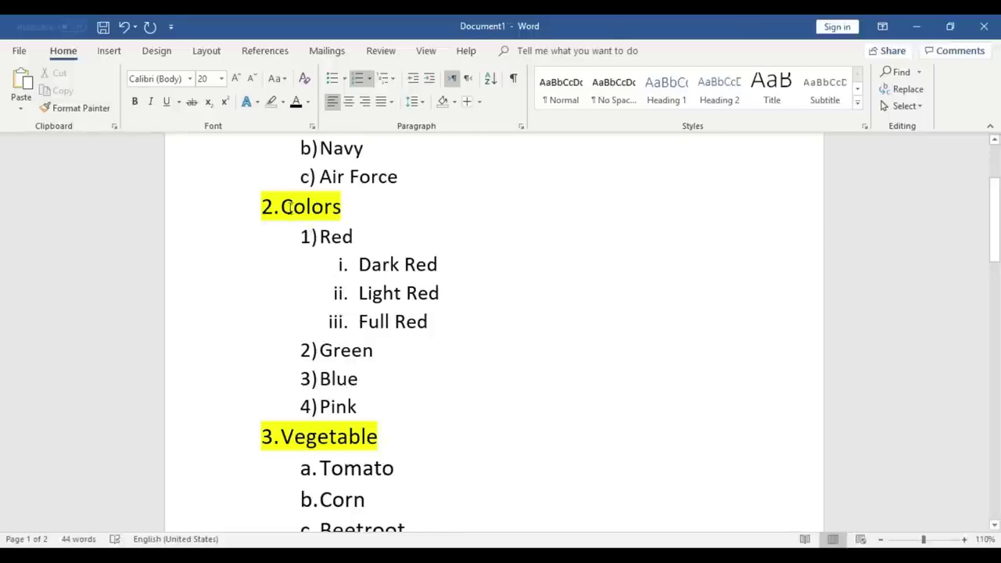
pyautogui.click(304, 233)
pyautogui.press('Tab')
pyautogui.hotkey('ctrl', 'z')
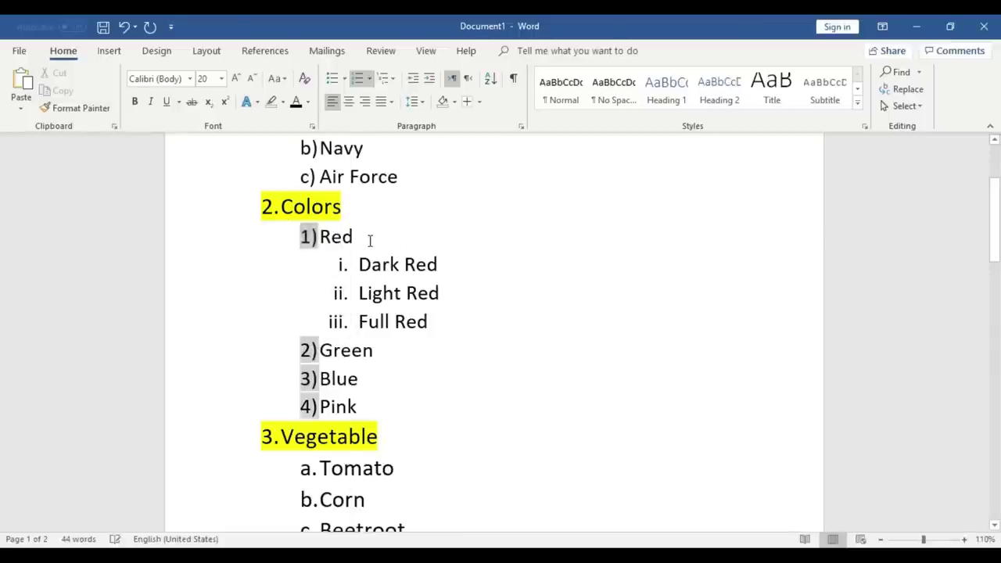
pyautogui.click(359, 265)
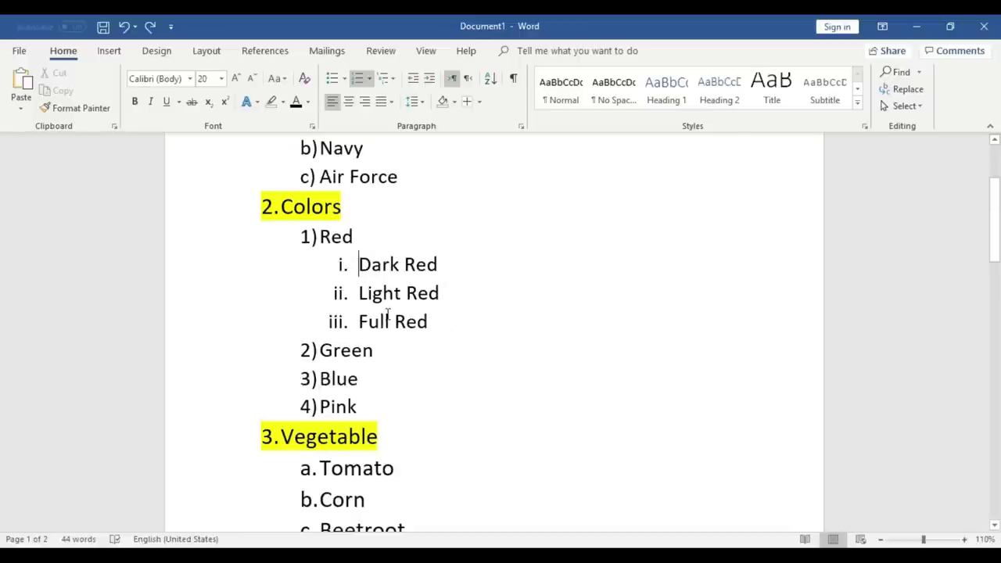
# - Add 'Green Apple' and 'Red Apple' as new Fruits items directly after Apply
pyautogui.scroll(-2, 387, 313)
pyautogui.scroll(-3, 394, 315)
pyautogui.scroll(-2, 400, 329)
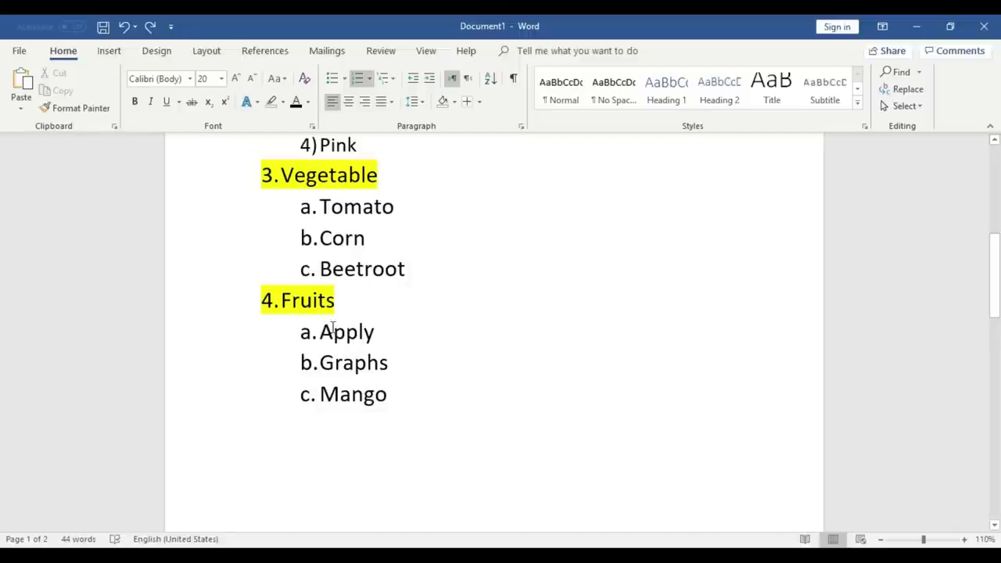
pyautogui.click(384, 331)
pyautogui.press('Return')
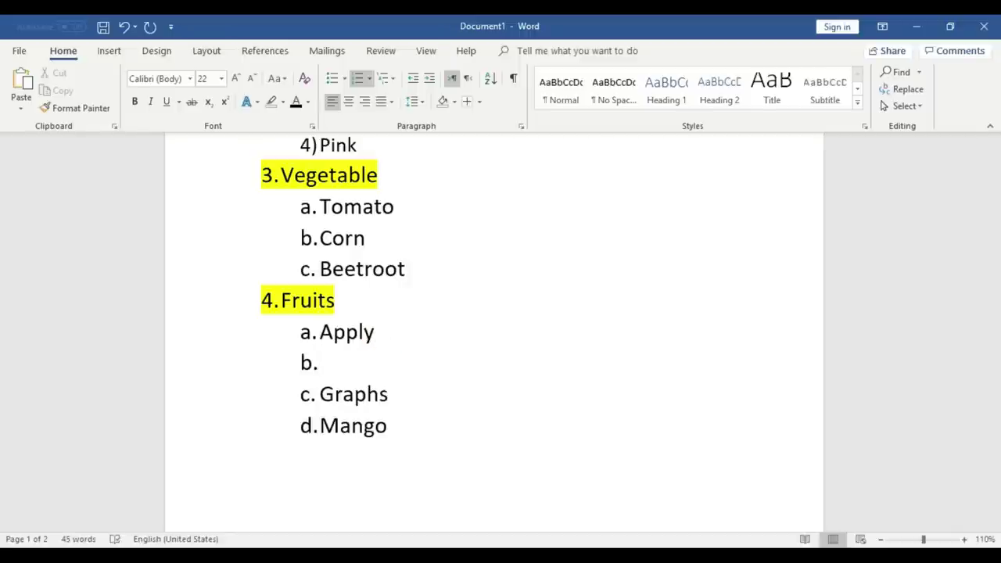
pyautogui.write('Grren A')
pyautogui.press('BackSpace')
pyautogui.press('BackSpace')
pyautogui.press('BackSpace')
pyautogui.press('BackSpace')
pyautogui.press('BackSpace')
pyautogui.write('reen Apple')
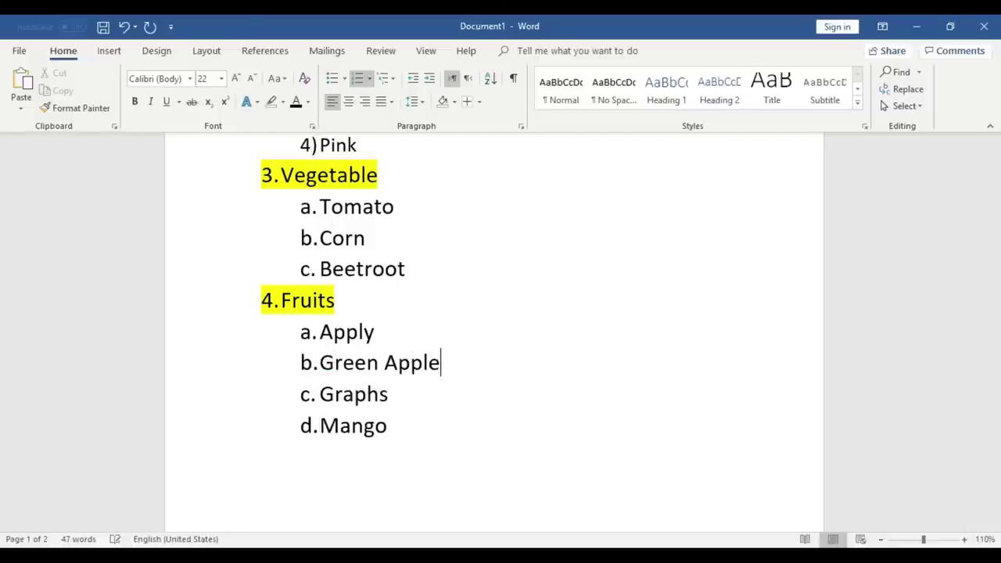
pyautogui.press('Return')
pyautogui.write('Red Apple')
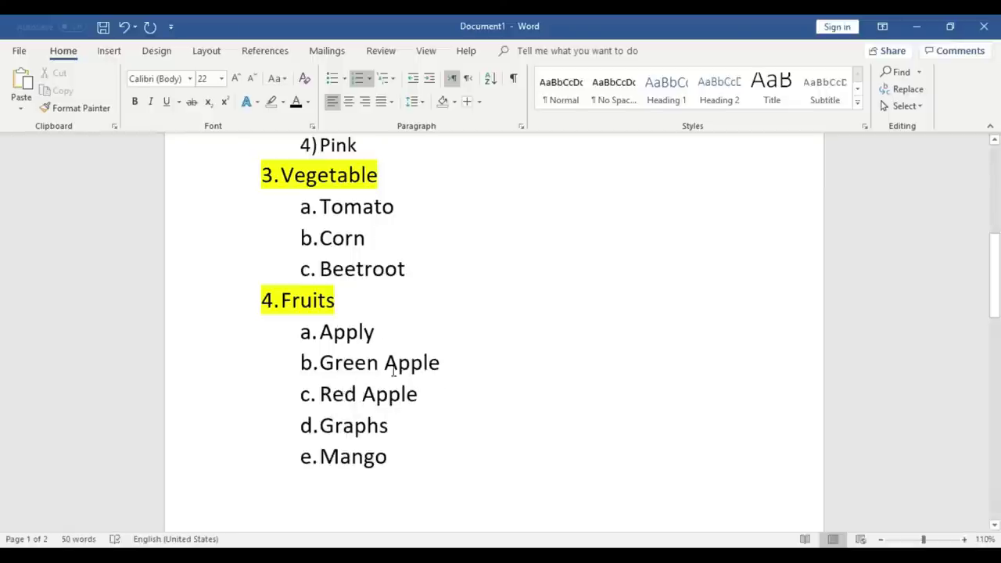
# - Demote the Green Apple and Red Apple lines to the roman-numeral 'i.' level under Apply
pyautogui.moveTo(396, 387); pyautogui.dragTo(320, 363)
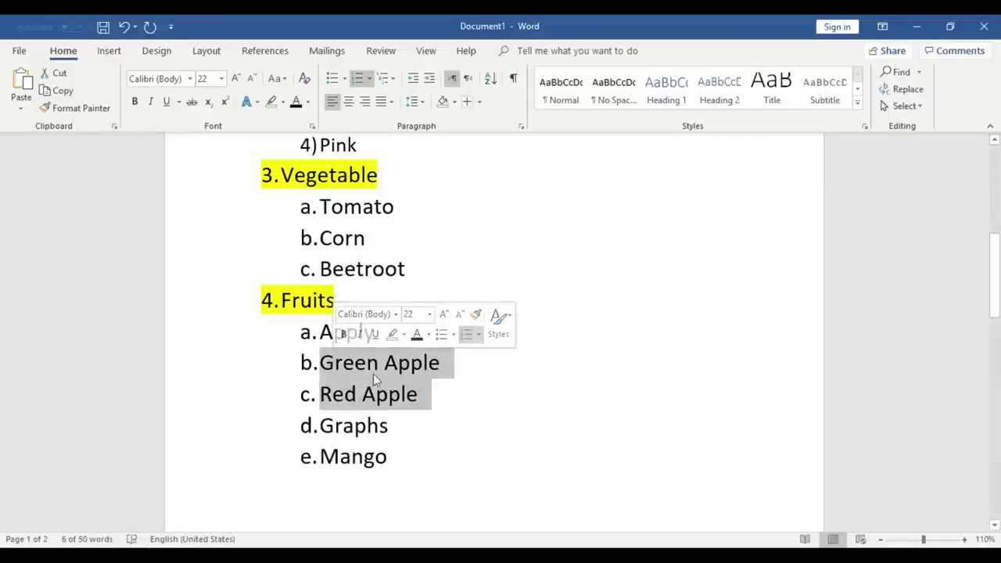
pyautogui.click(368, 78)
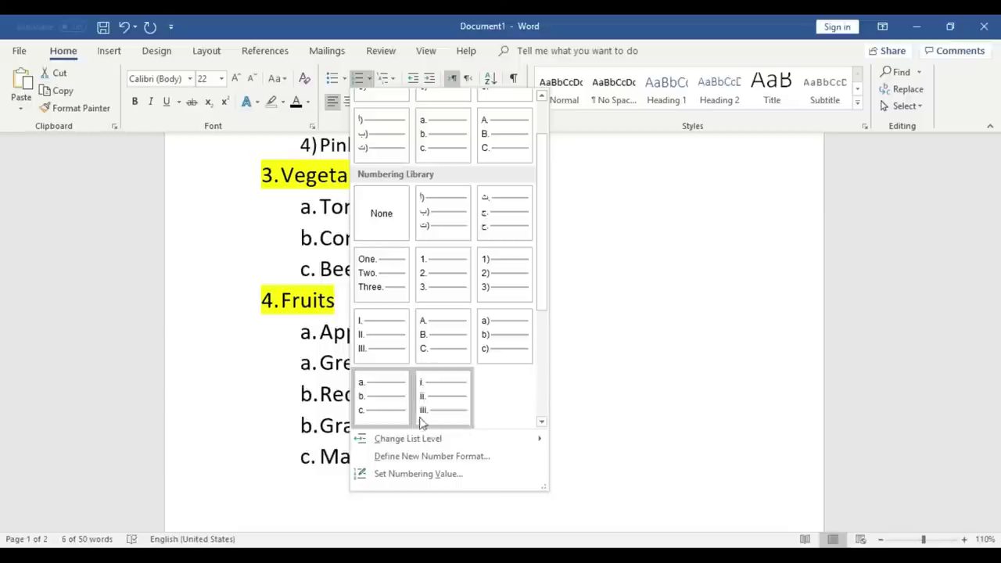
pyautogui.moveTo(408, 439)
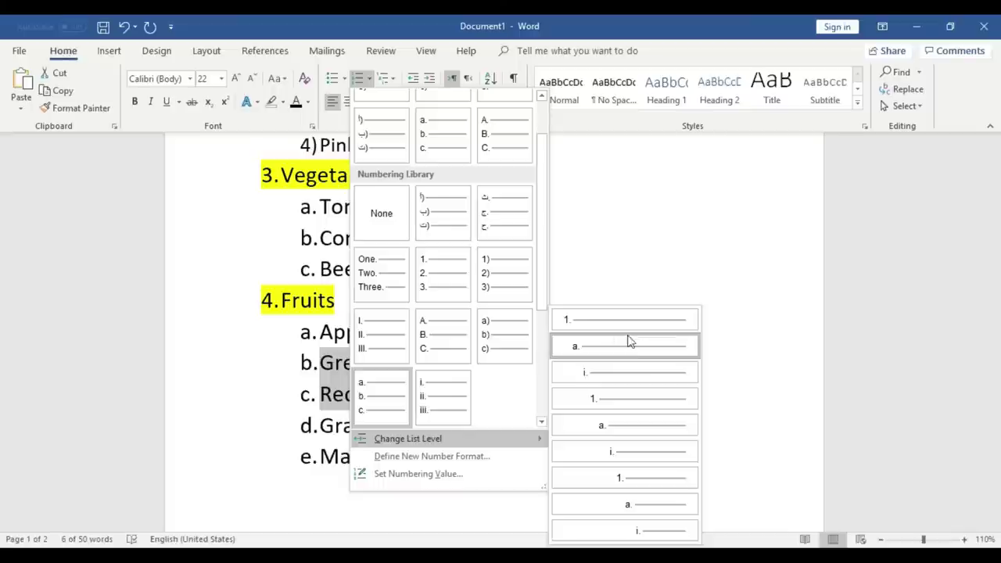
pyautogui.click(630, 373)
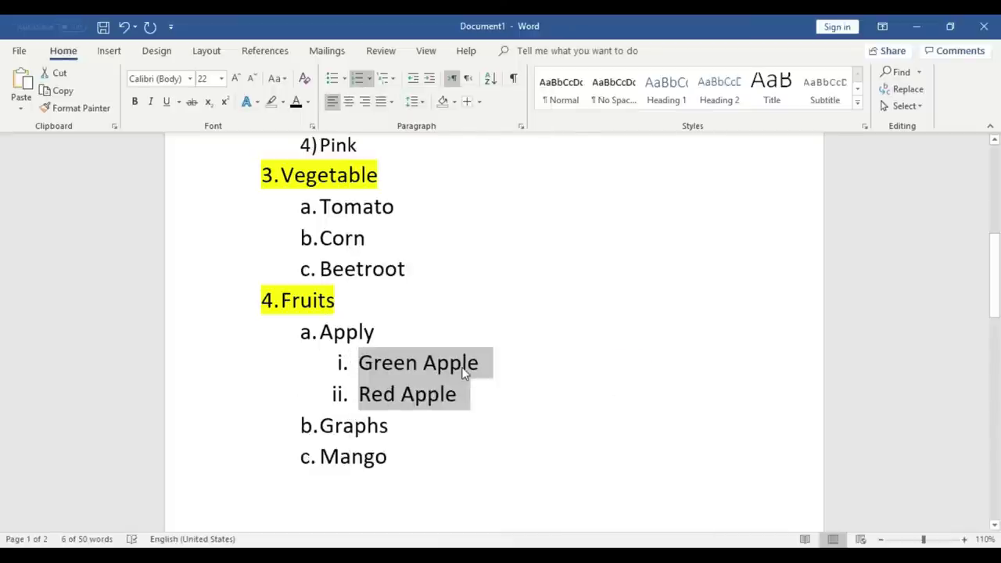
pyautogui.click(481, 395)
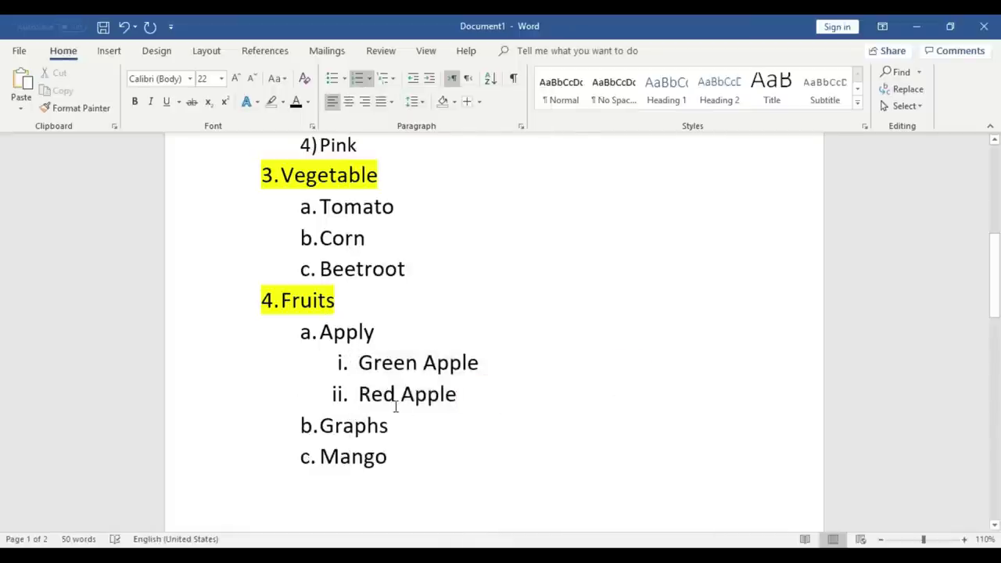
pyautogui.scroll(-1, 396, 405)
pyautogui.click(423, 391)
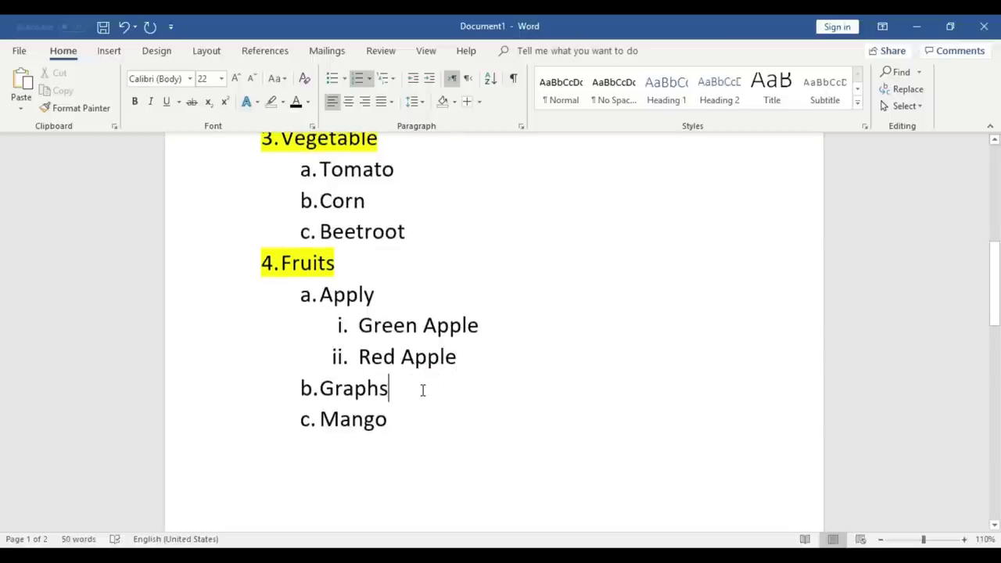
pyautogui.scroll(2, 421, 389)
pyautogui.scroll(2, 421, 389)
pyautogui.scroll(2, 420, 388)
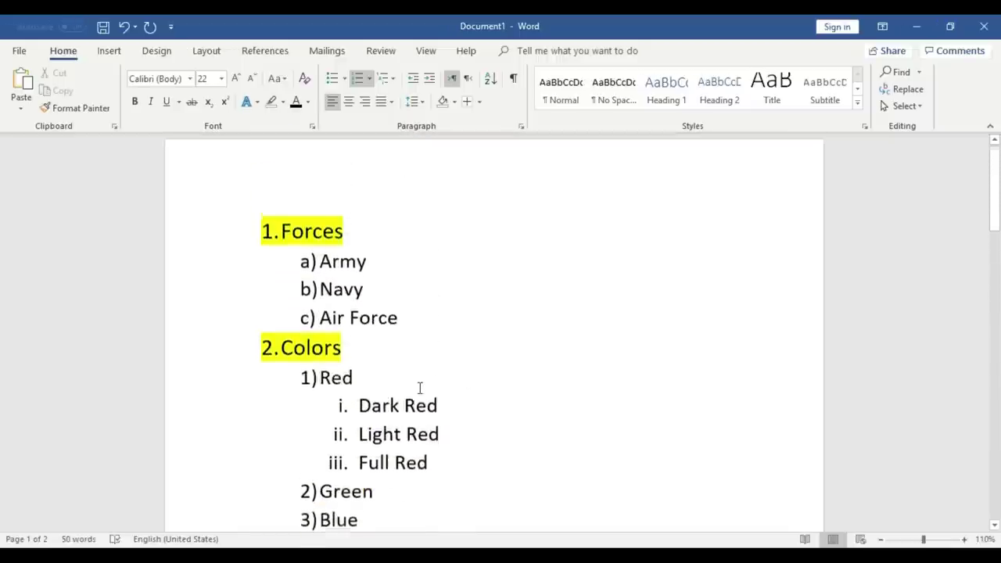
pyautogui.scroll(1, 420, 388)
pyautogui.scroll(-2, 393, 341)
pyautogui.scroll(-2, 393, 342)
pyautogui.scroll(-2, 393, 342)
pyautogui.scroll(-1, 395, 342)
pyautogui.scroll(2, 395, 342)
pyautogui.scroll(3, 393, 342)
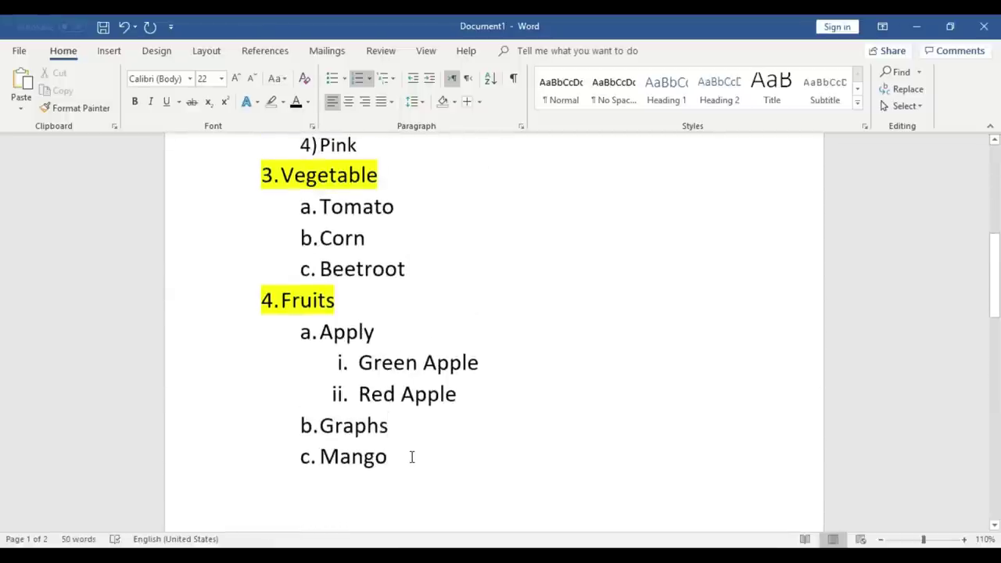
pyautogui.scroll(3, 412, 457)
pyautogui.scroll(4, 411, 457)
pyautogui.scroll(1, 411, 457)
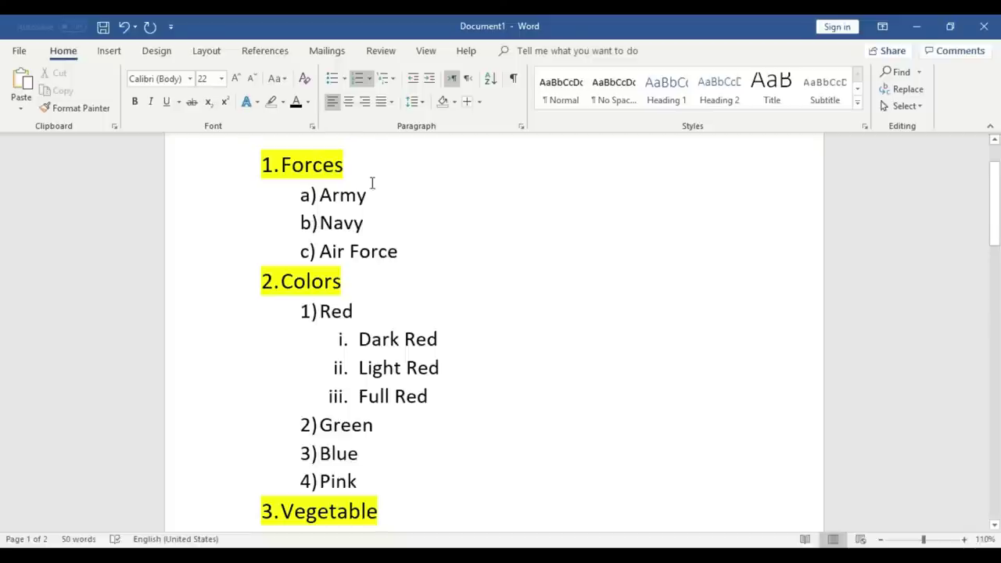
pyautogui.scroll(1, 374, 176)
pyautogui.scroll(-3, 391, 246)
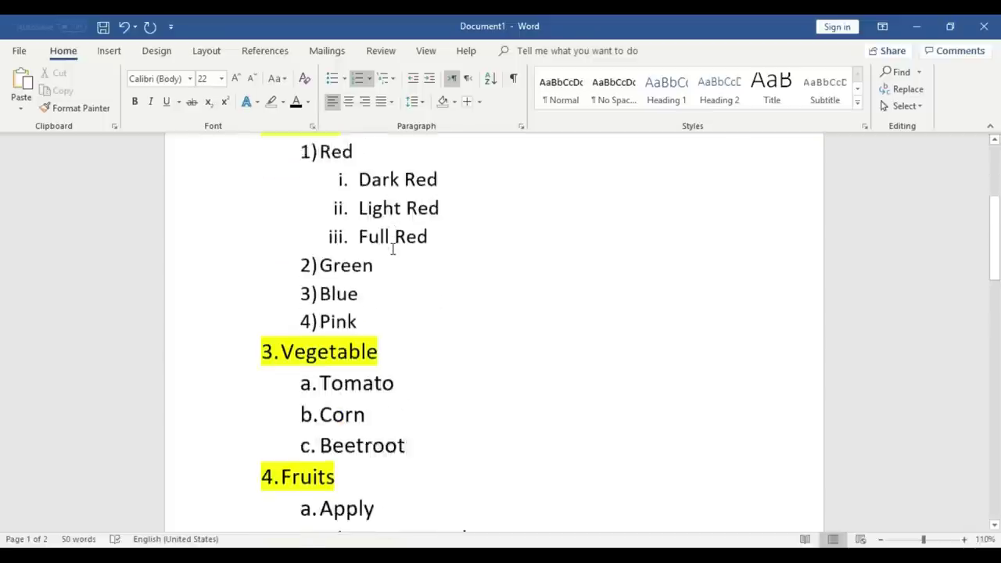
pyautogui.scroll(-3, 397, 241)
pyautogui.scroll(-1, 399, 336)
# - Delete all list content below Air Force, including the Colors section
pyautogui.moveTo(398, 382)
pyautogui.mouseDown()
pyautogui.moveTo(209, 76)
pyautogui.moveTo(293, 381)
pyautogui.mouseUp()
pyautogui.press('Delete')
pyautogui.click(237, 347)
pyautogui.press('Delete')
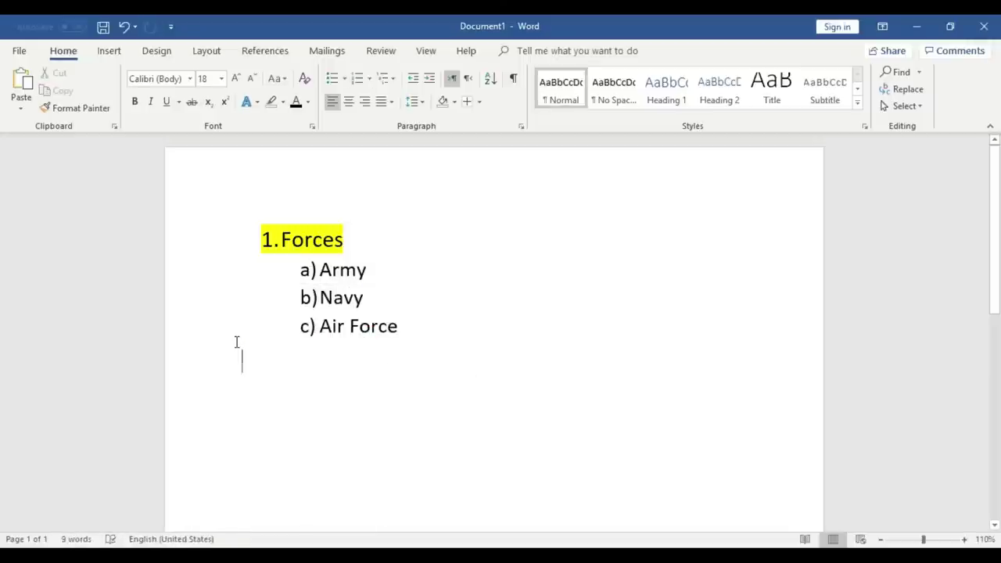
pyautogui.press('BackSpace')
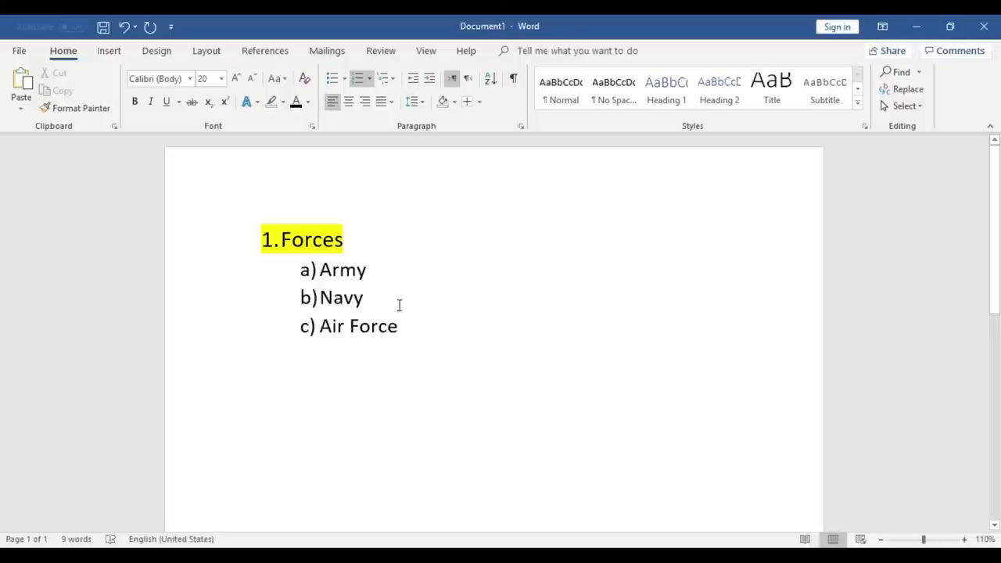
# - Promote Army, Navy and Air Force to the top list level
pyautogui.moveTo(412, 326); pyautogui.dragTo(316, 270)
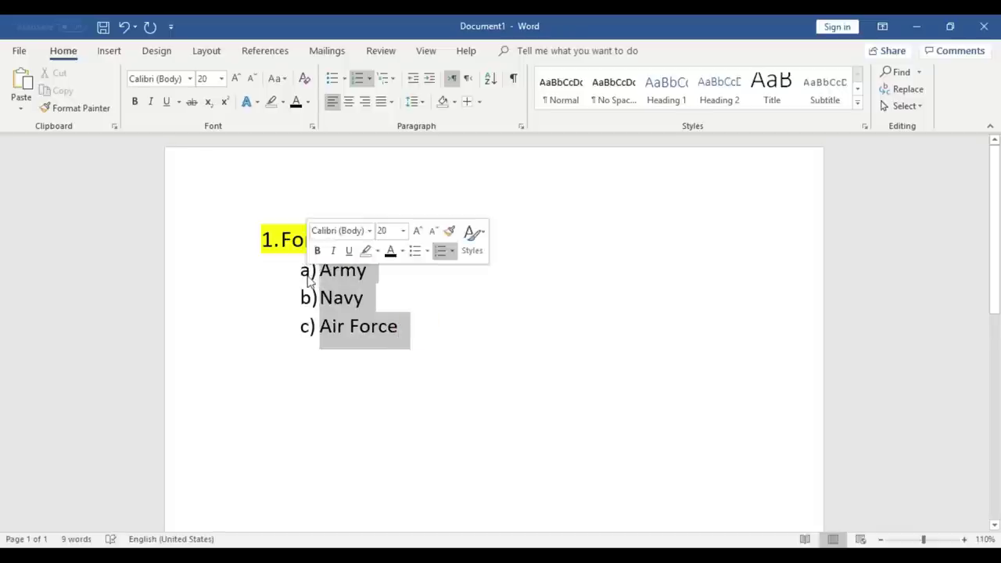
pyautogui.click(415, 342)
pyautogui.moveTo(416, 342); pyautogui.dragTo(292, 273)
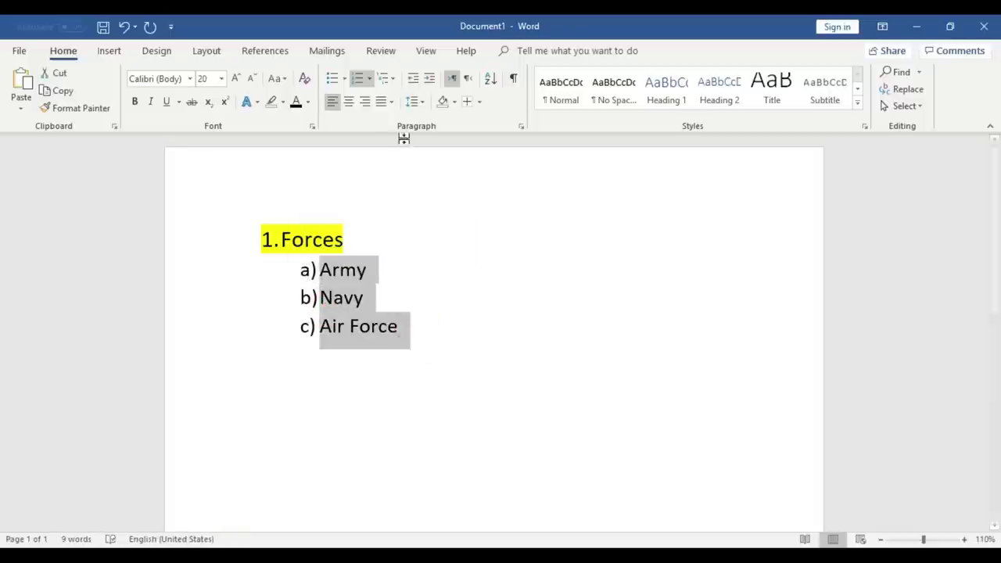
pyautogui.click(369, 79)
pyautogui.moveTo(408, 439)
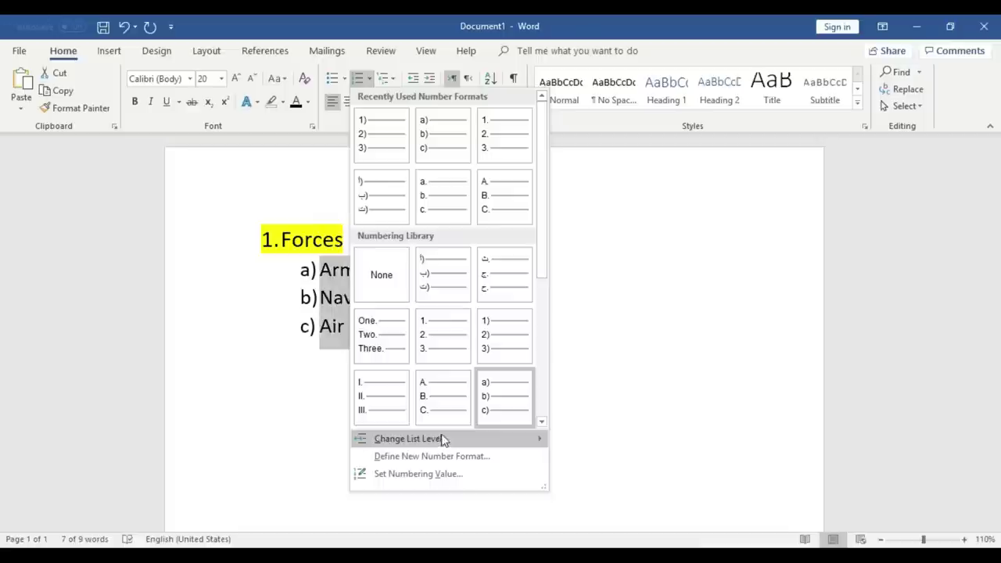
pyautogui.click(573, 319)
# - Number Forces through Air Force consecutively as 1)–4)
pyautogui.click(365, 328)
pyautogui.moveTo(364, 328); pyautogui.dragTo(254, 243)
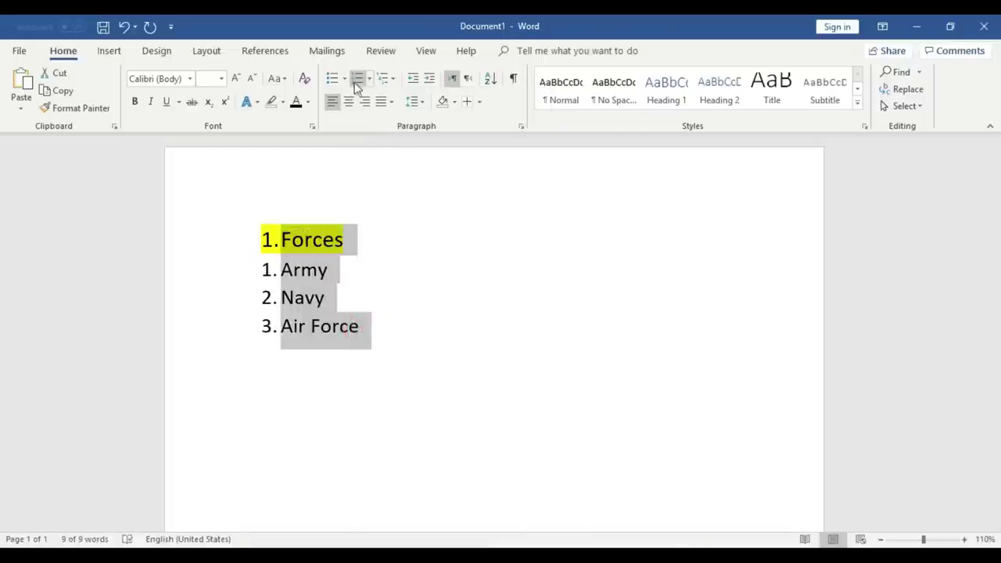
pyautogui.click(356, 78)
pyautogui.click(407, 330)
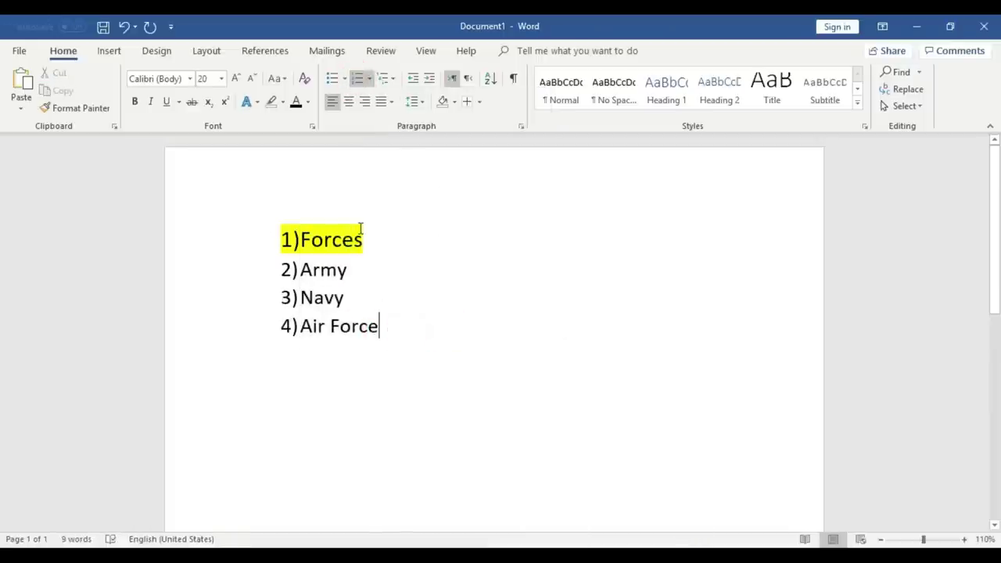
# - Remove the yellow highlight from Forces
pyautogui.moveTo(365, 237); pyautogui.dragTo(259, 143)
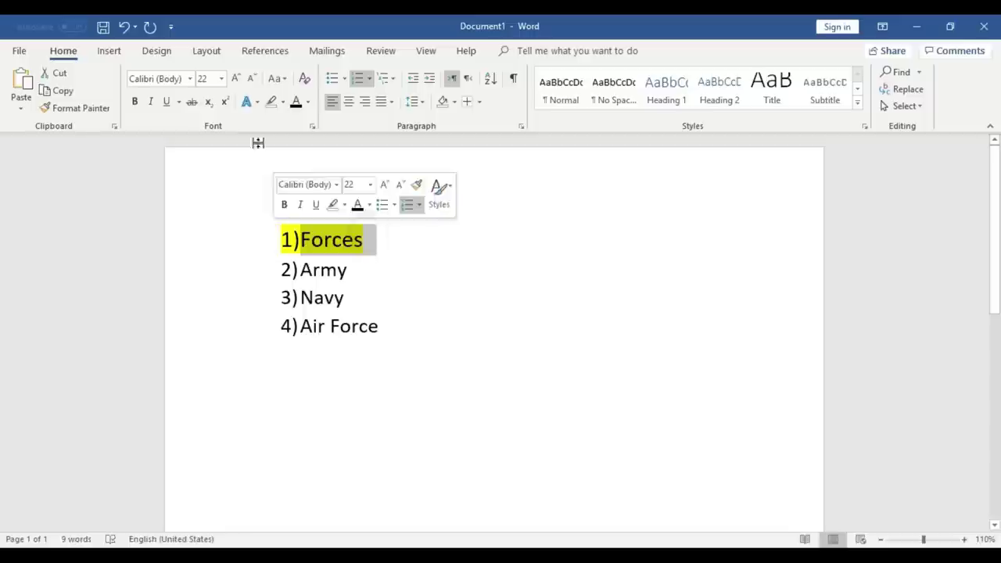
pyautogui.click(271, 101)
pyautogui.click(406, 306)
pyautogui.moveTo(392, 328); pyautogui.dragTo(277, 240)
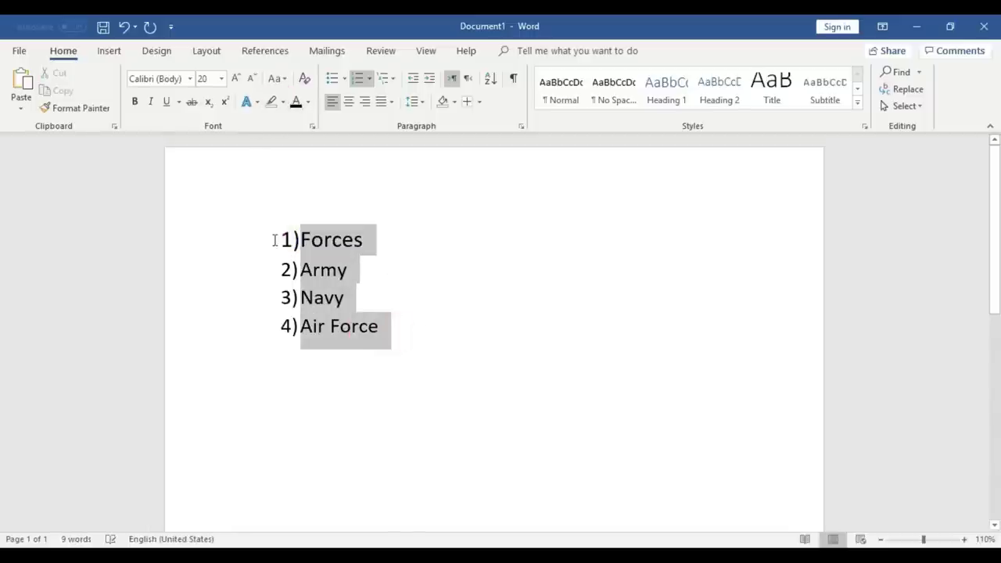
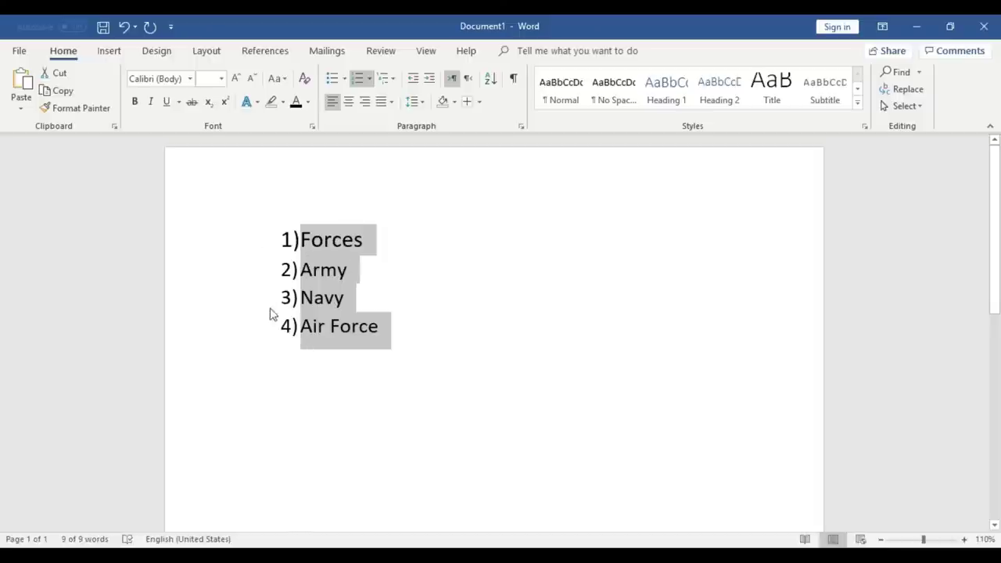
# - Open Define New Number Format from the Numbering list for the Forces list
pyautogui.click(369, 78)
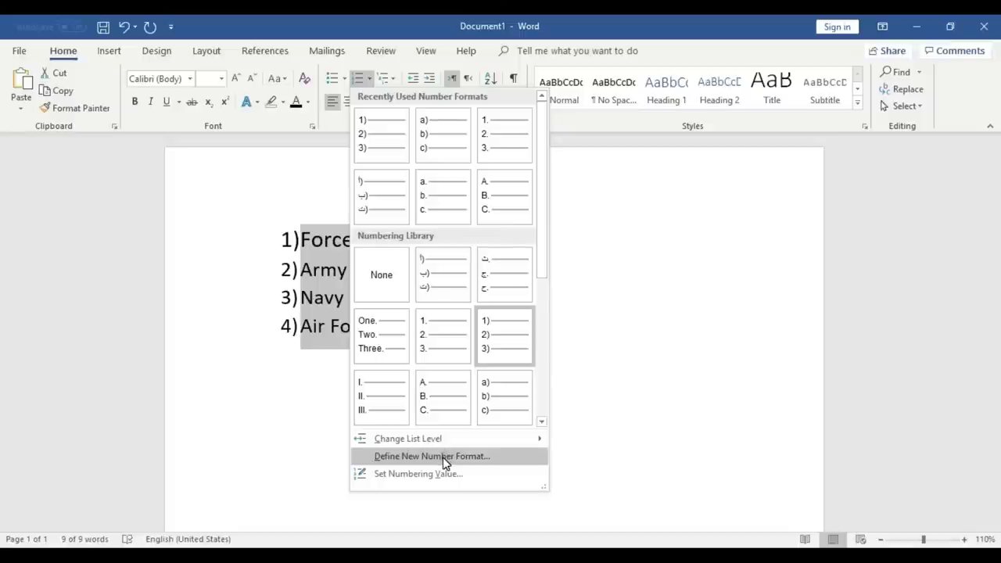
pyautogui.click(444, 457)
pyautogui.moveTo(563, 186); pyautogui.dragTo(600, 163)
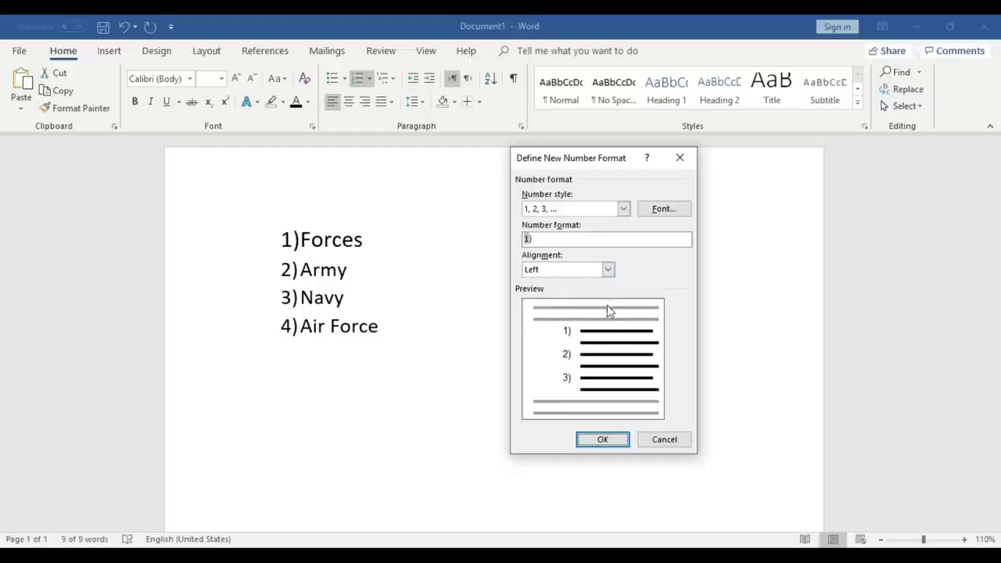
# - Try Centered and Right number alignment, then settle on Left alignment
pyautogui.click(608, 270)
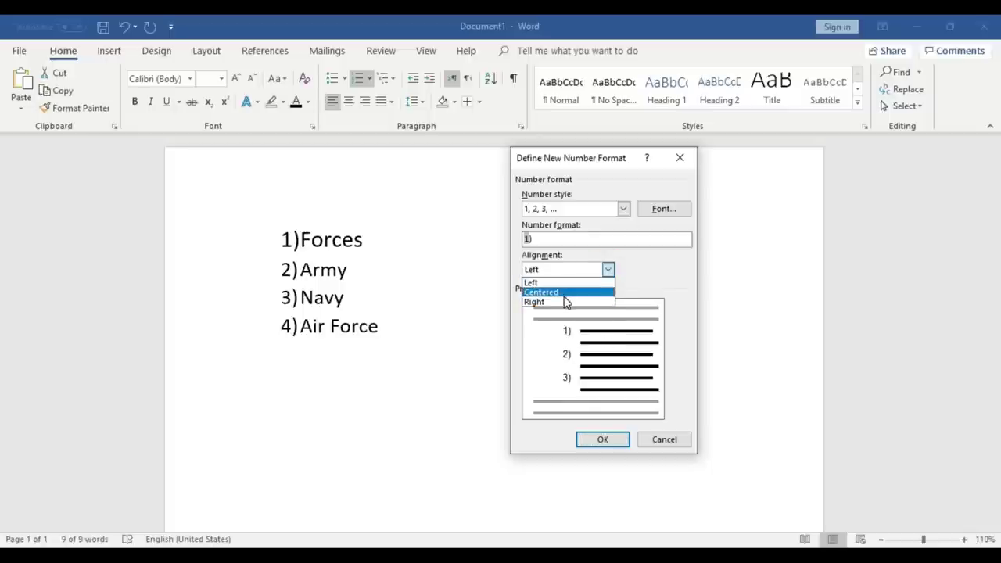
pyautogui.click(565, 292)
pyautogui.click(608, 269)
pyautogui.click(559, 282)
pyautogui.click(607, 270)
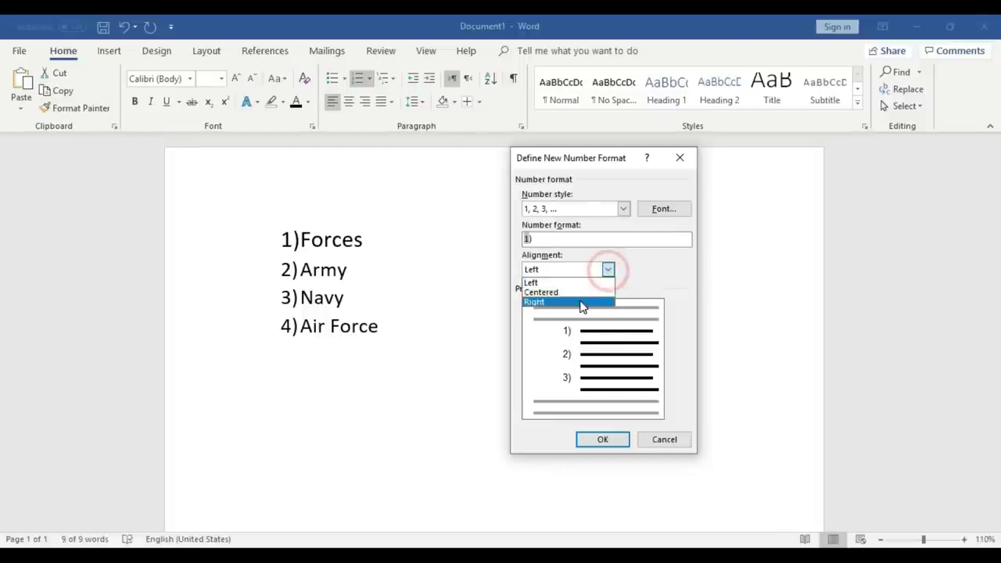
pyautogui.click(585, 302)
pyautogui.click(607, 269)
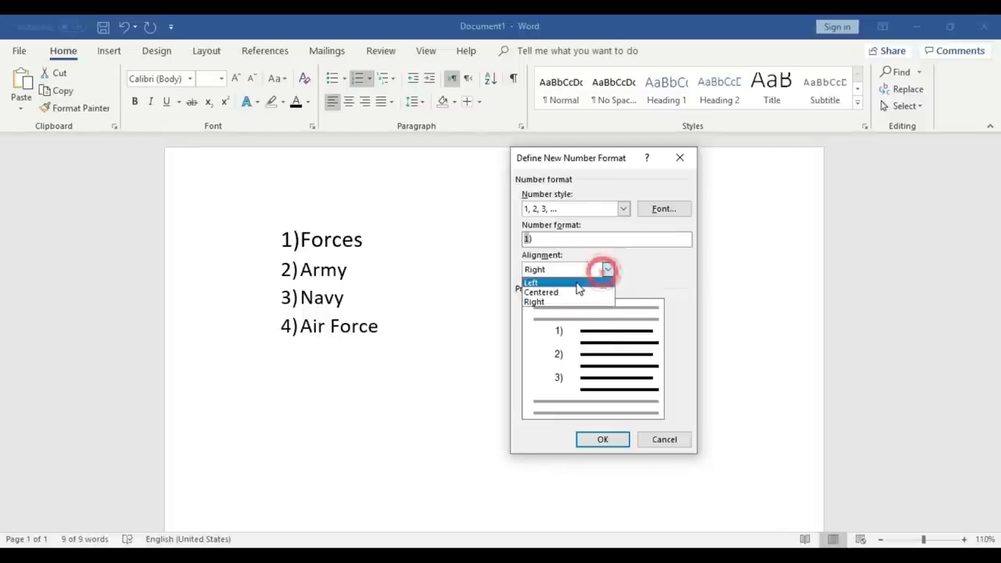
pyautogui.click(576, 281)
pyautogui.click(648, 282)
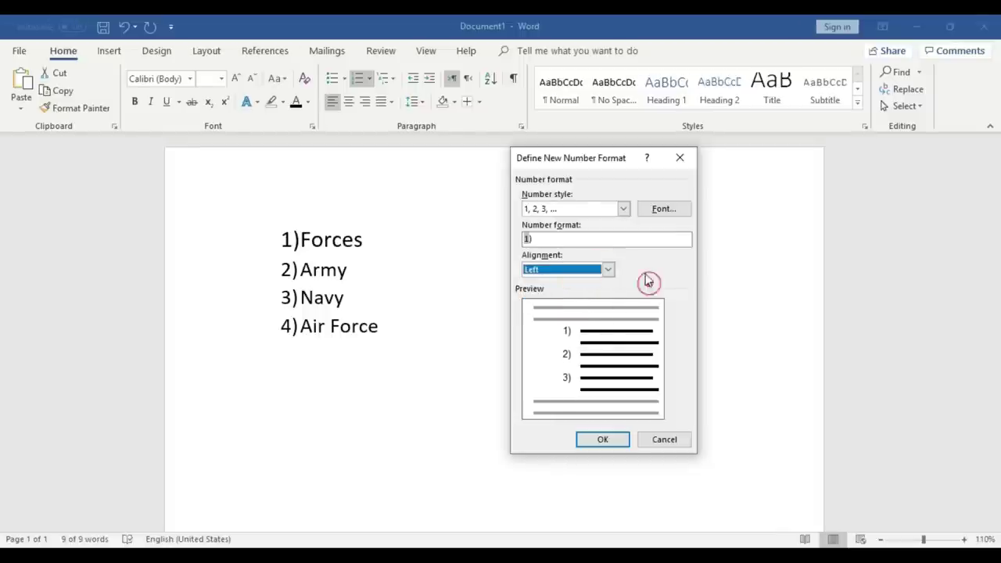
pyautogui.click(552, 240)
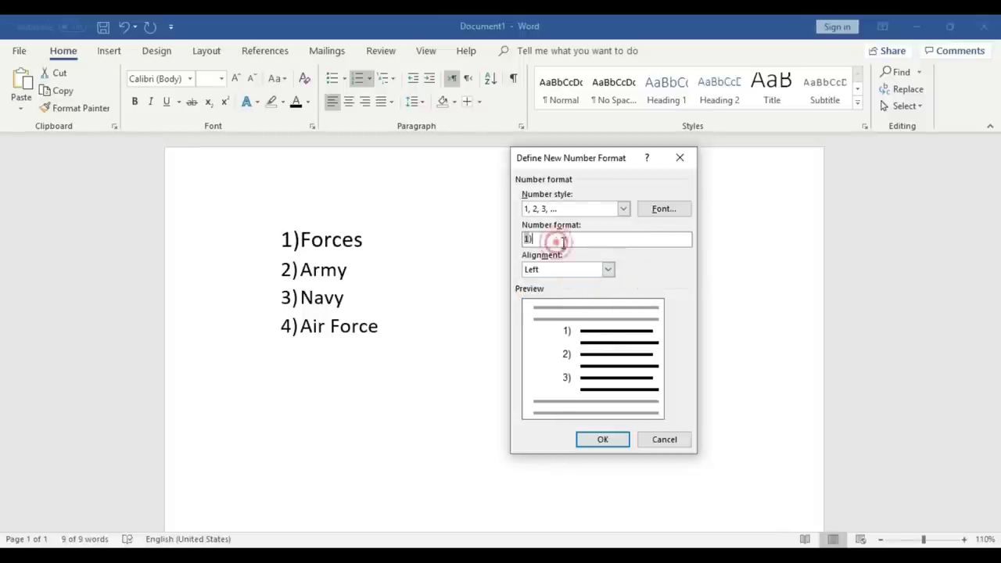
# - Choose the 1st, 2nd, 3rd number style and bring up the Font settings for the numbers
pyautogui.click(624, 210)
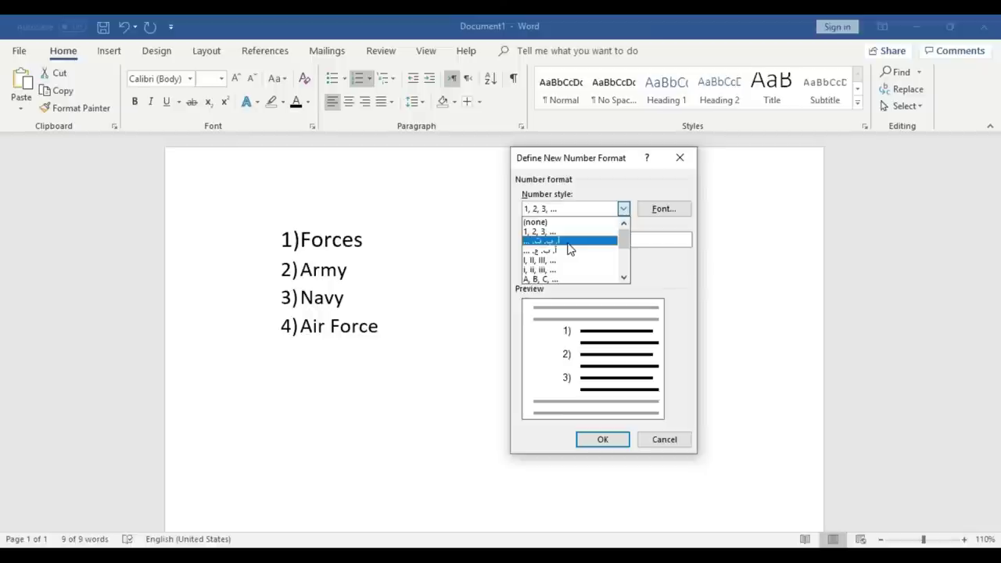
pyautogui.moveTo(621, 233); pyautogui.dragTo(624, 248)
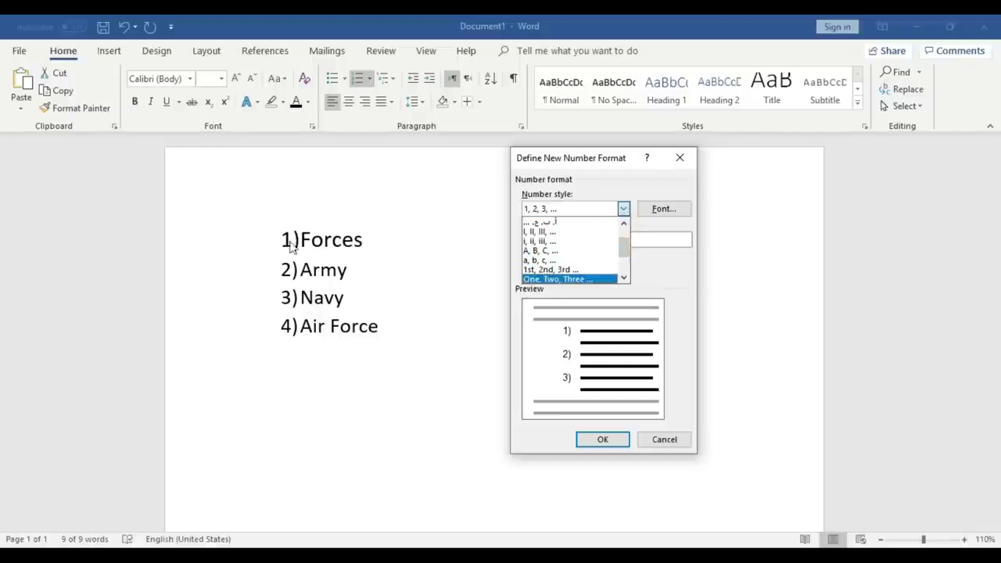
pyautogui.click(553, 269)
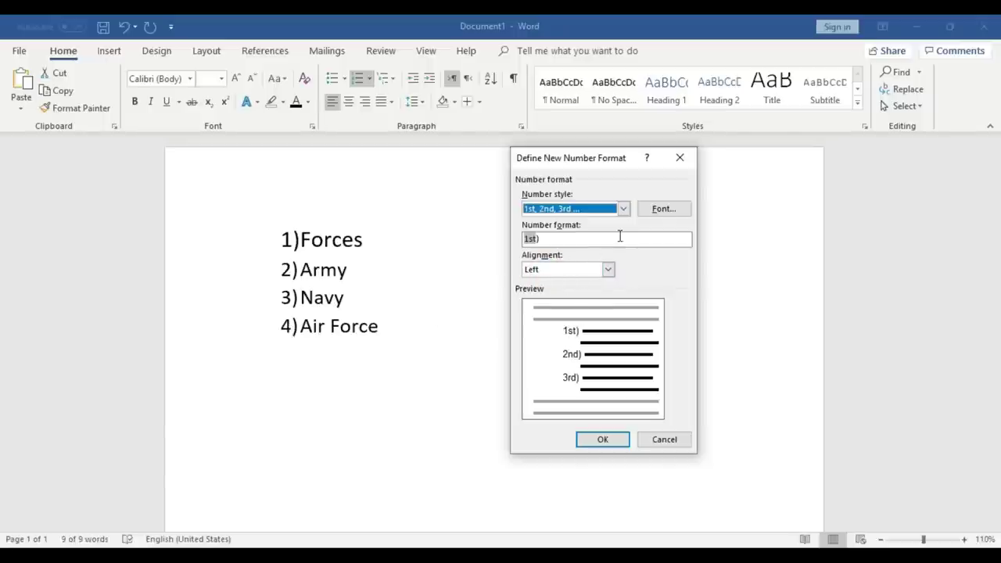
pyautogui.click(680, 217)
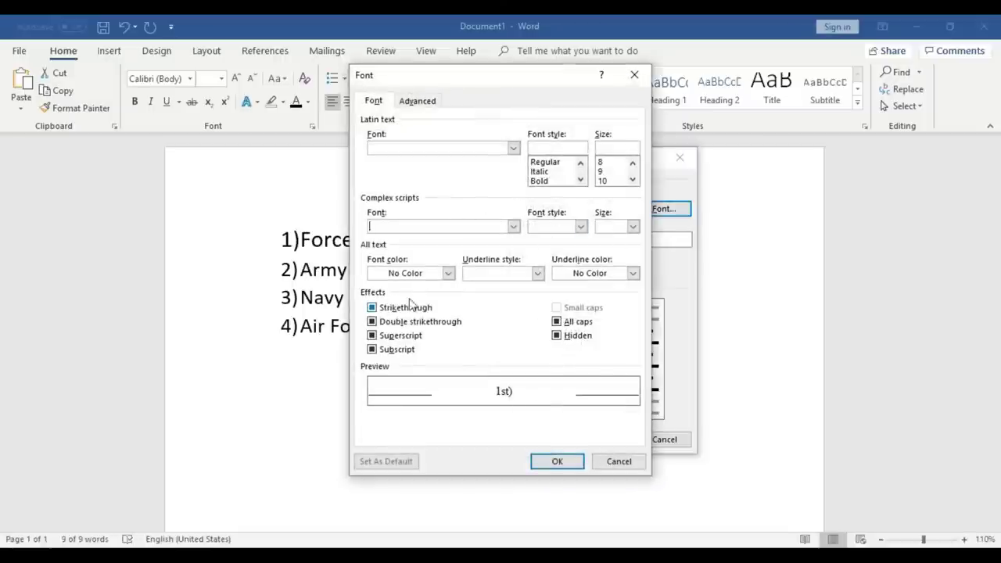
# - Color the ordinal list numbers yellow in the Font dialog
pyautogui.click(448, 272)
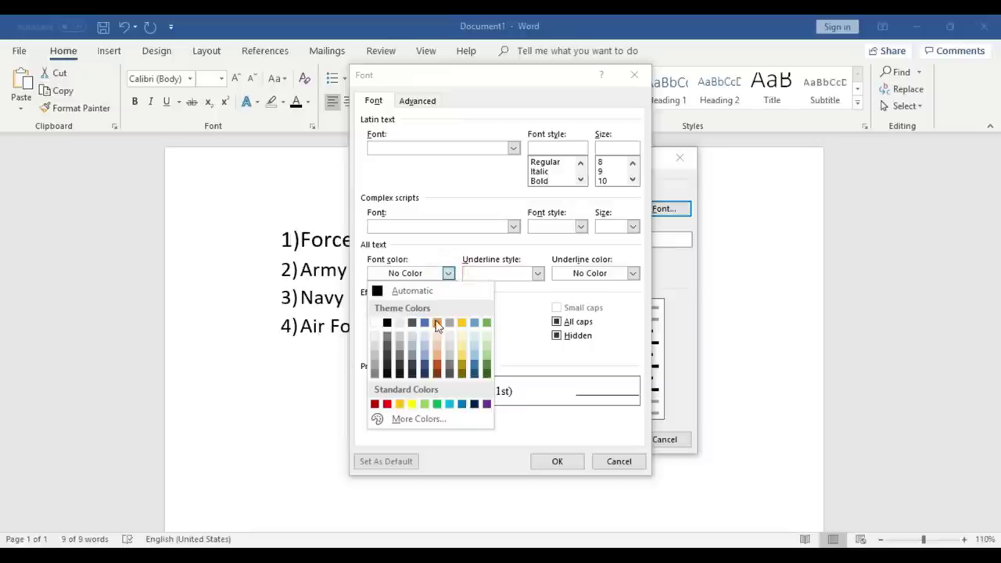
pyautogui.click(412, 404)
pyautogui.click(537, 273)
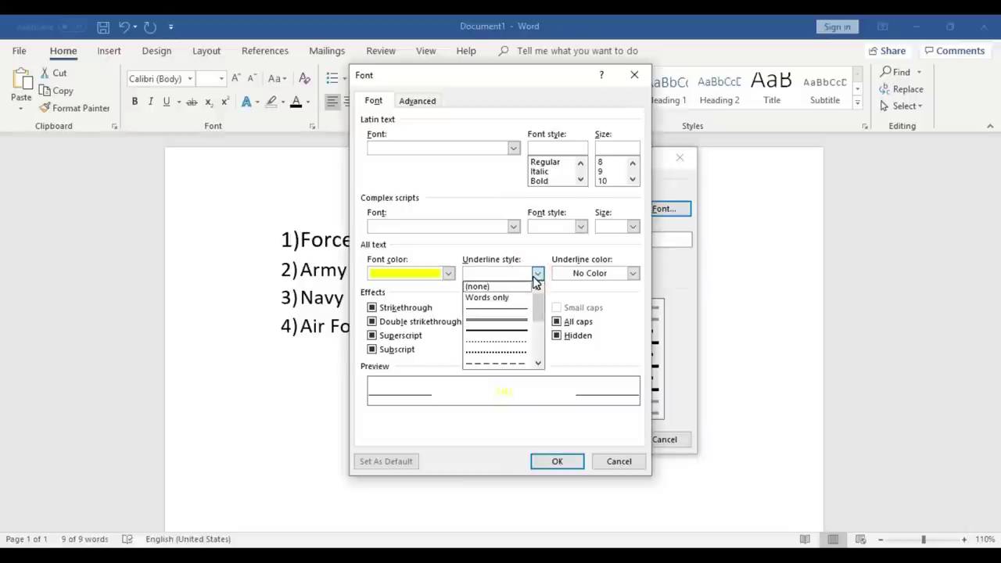
pyautogui.click(535, 276)
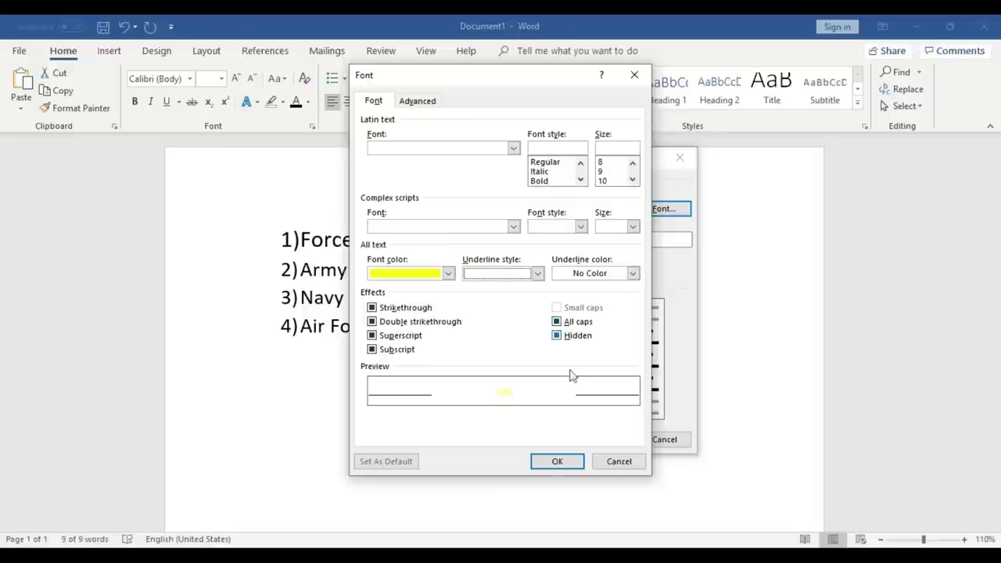
pyautogui.click(557, 462)
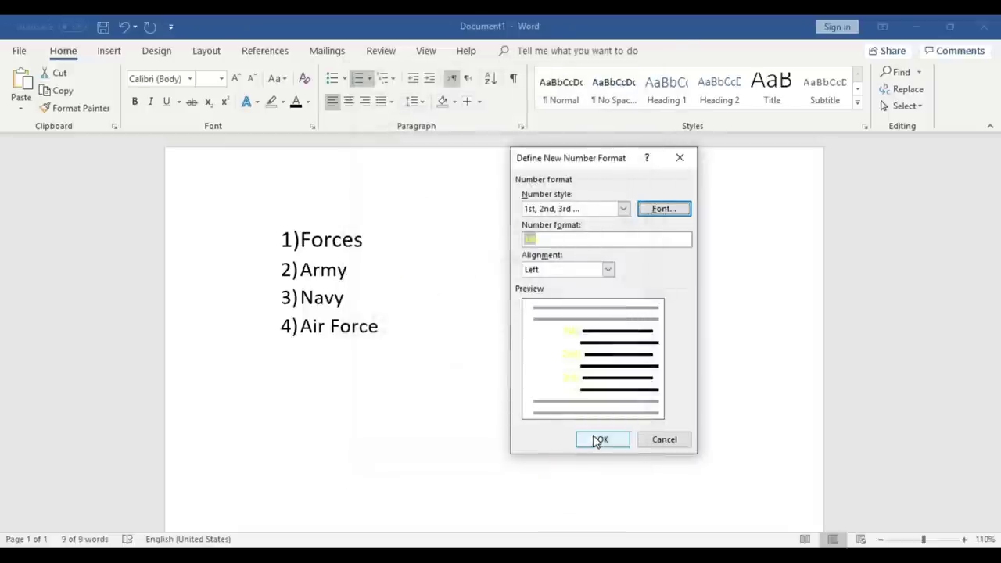
# - Change the number color to red, apply the format, and select Forces through Air Force
pyautogui.click(662, 210)
pyautogui.click(448, 273)
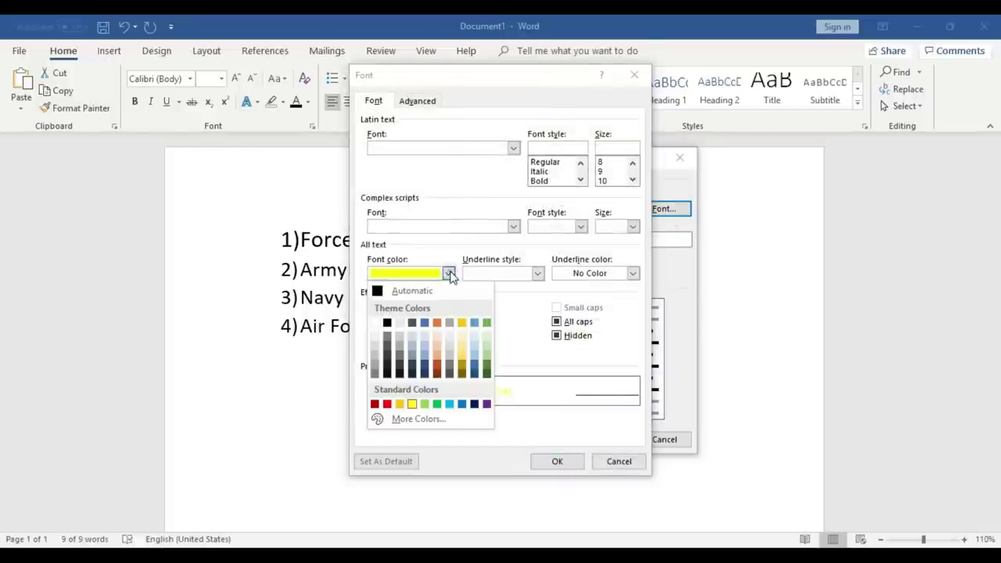
pyautogui.click(386, 403)
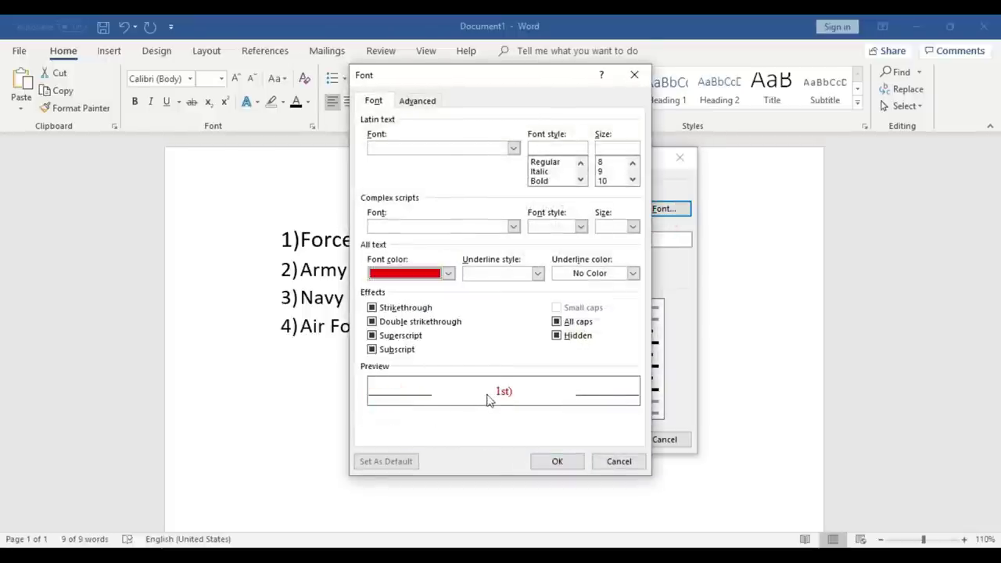
pyautogui.click(553, 460)
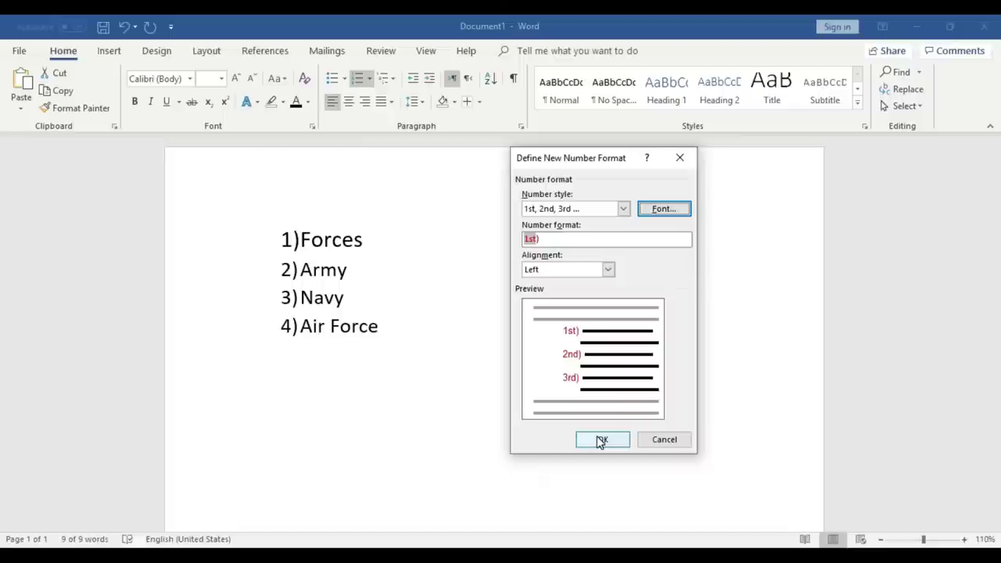
pyautogui.click(599, 437)
pyautogui.click(398, 309)
pyautogui.moveTo(404, 329); pyautogui.dragTo(320, 238)
# - Reduce the list text to 18 pt and add items Amry, Army, Army, starting an 8th) item
pyautogui.click(251, 79)
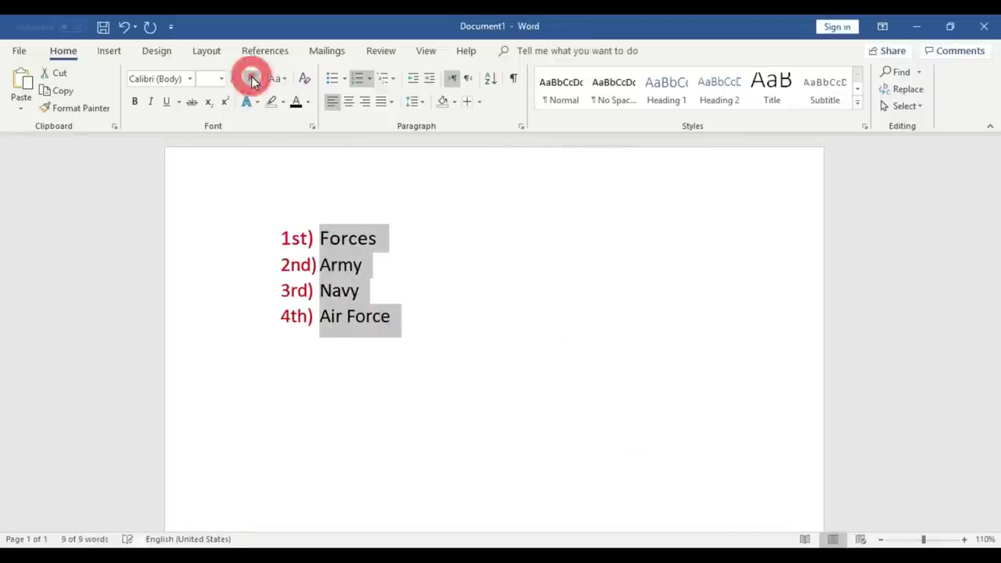
pyautogui.click(394, 266)
pyautogui.click(424, 322)
pyautogui.press('Return')
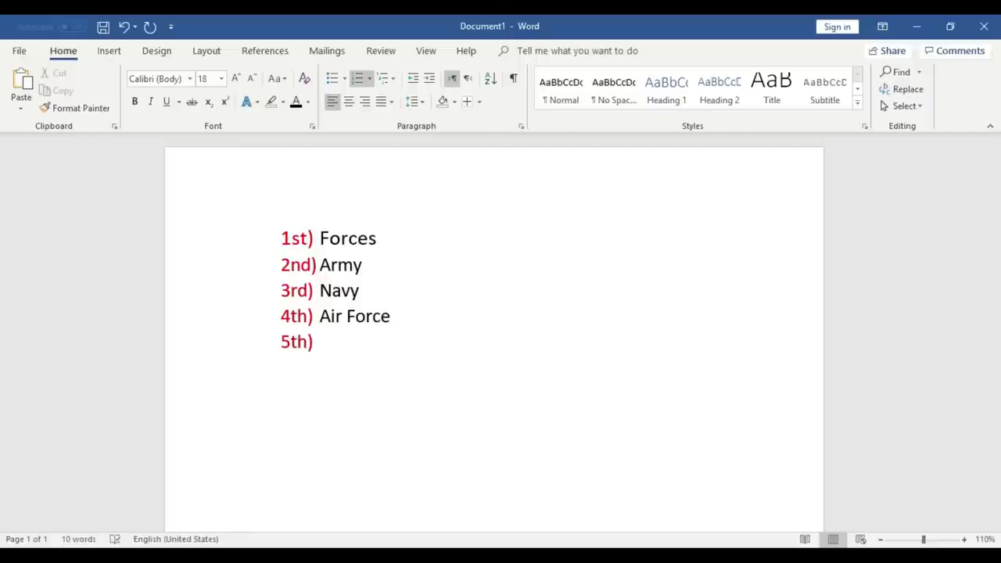
pyautogui.write('Amry')
pyautogui.press('Return')
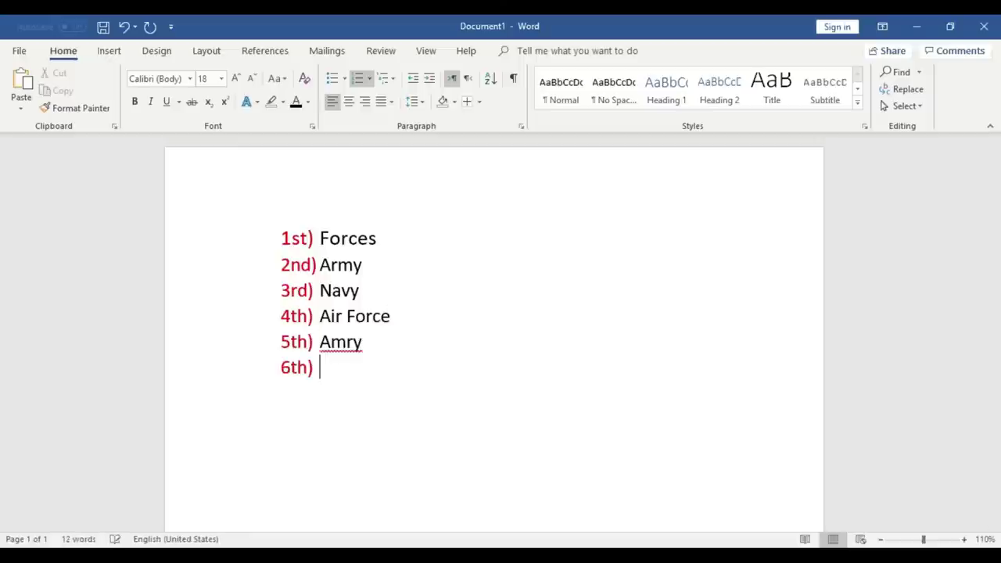
pyautogui.write('Army')
pyautogui.press('Return')
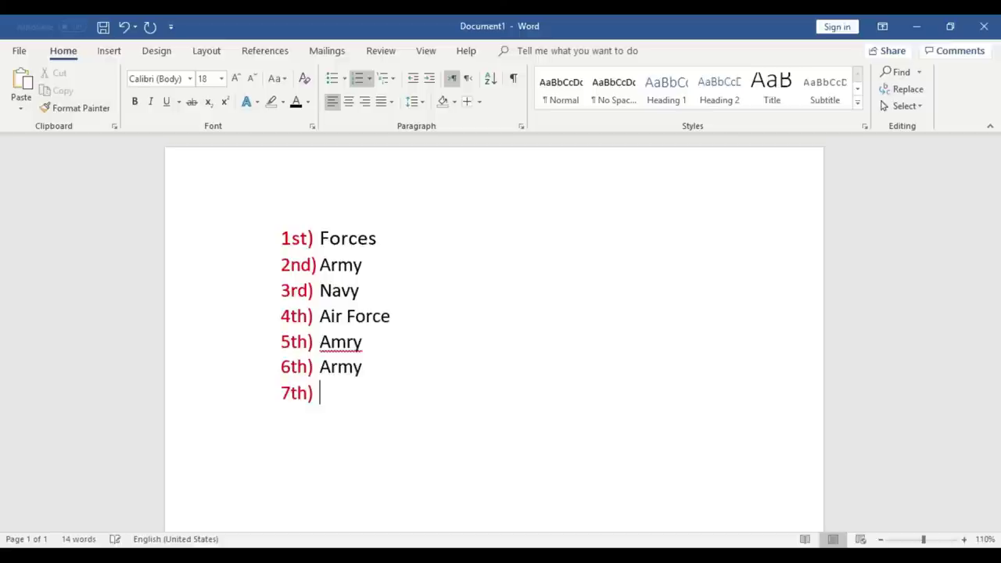
pyautogui.write('Army')
pyautogui.press('Return')
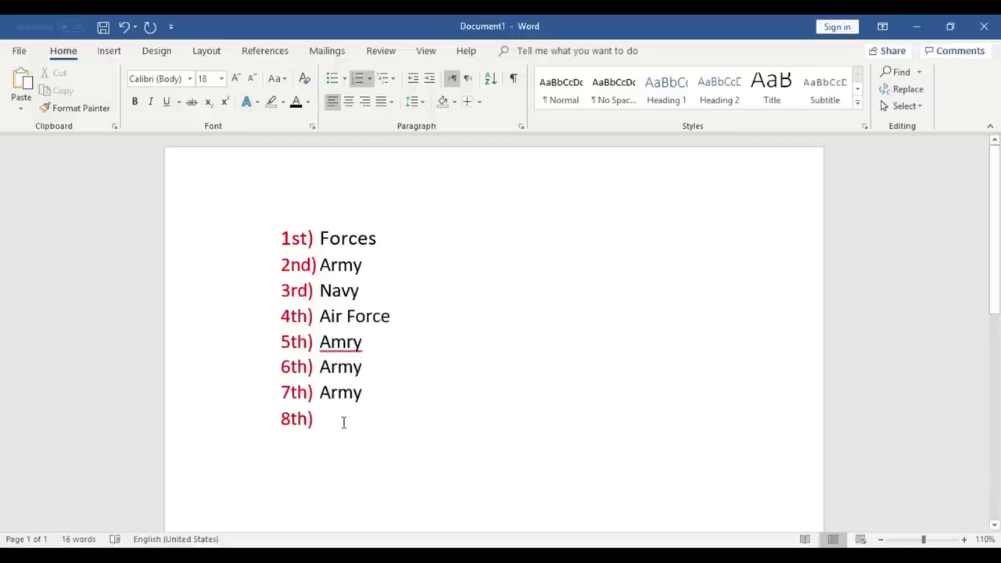
# - Renumber the items Forces through the last Army in the 1), 2), 3) format
pyautogui.moveTo(375, 393); pyautogui.dragTo(284, 238)
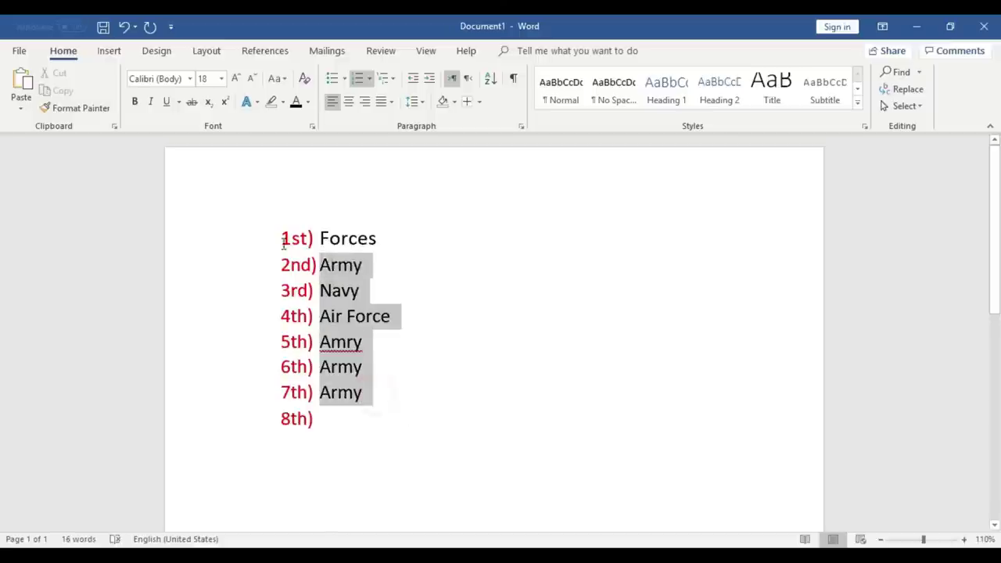
pyautogui.click(362, 80)
pyautogui.click(362, 79)
pyautogui.click(367, 79)
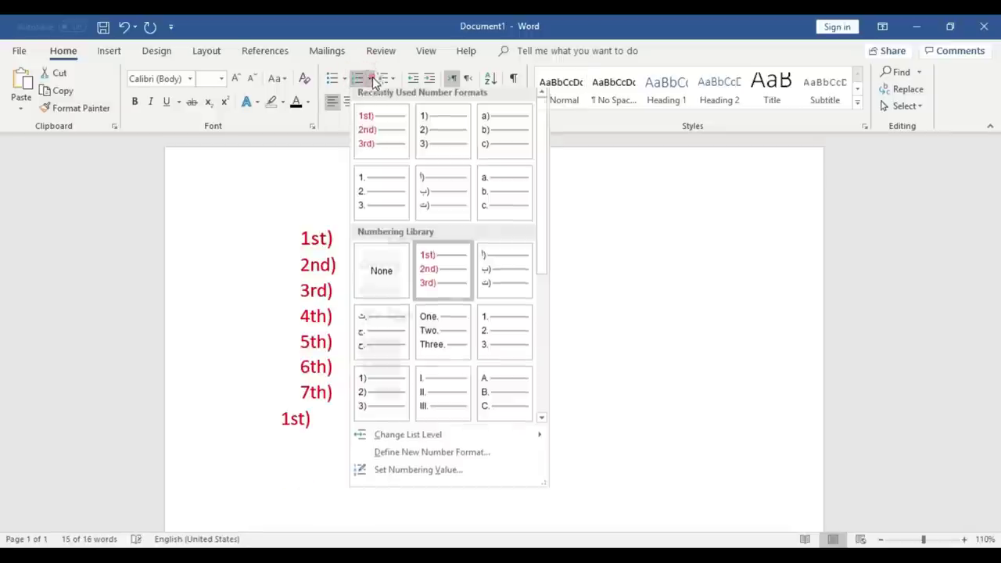
pyautogui.click(429, 142)
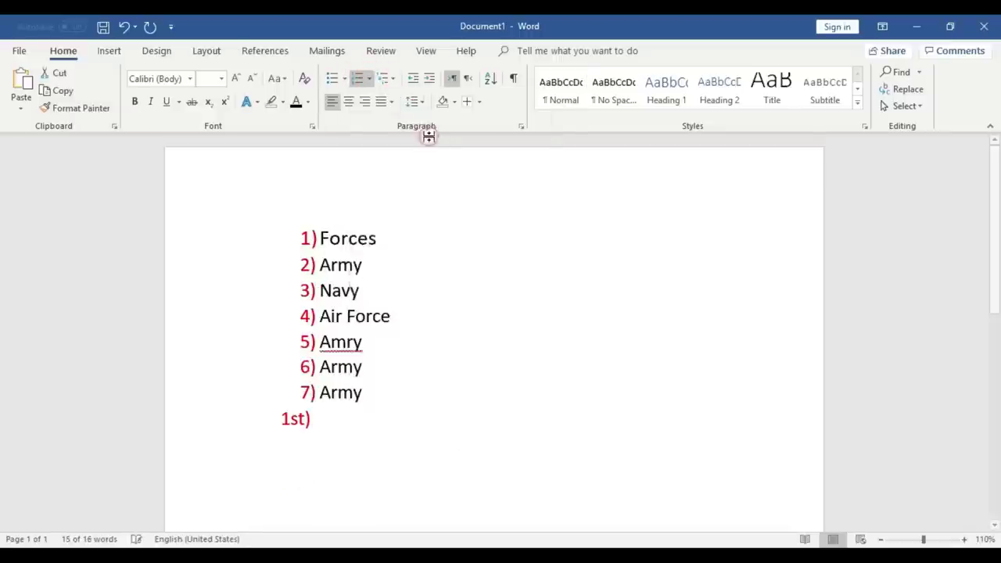
# - Remove the number from the empty last line and correct Amry to Army
pyautogui.click(332, 421)
pyautogui.press('BackSpace')
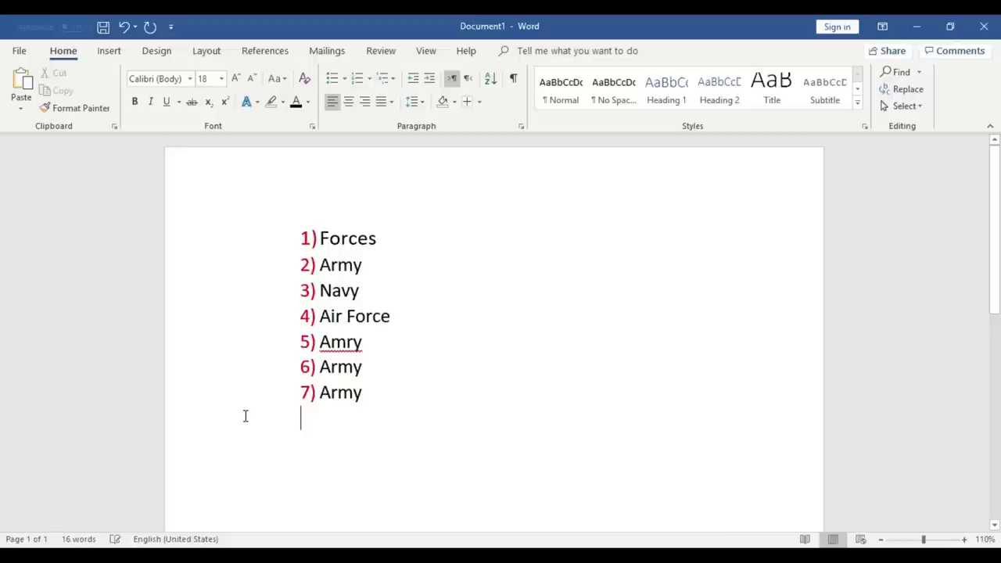
pyautogui.rightClick(348, 342)
pyautogui.click(405, 377)
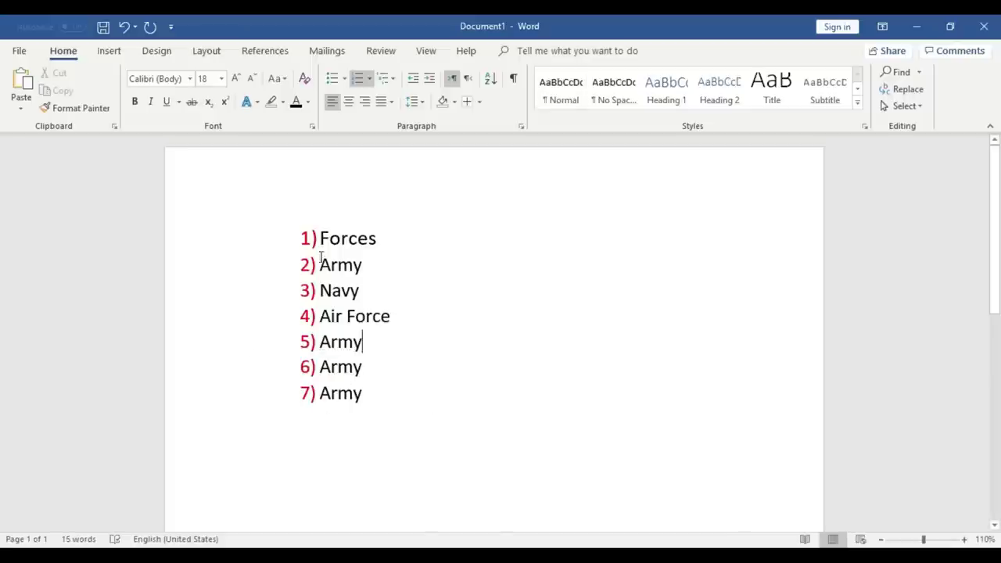
# - Set the list numbers' font color to Automatic in a new number format
pyautogui.click(370, 78)
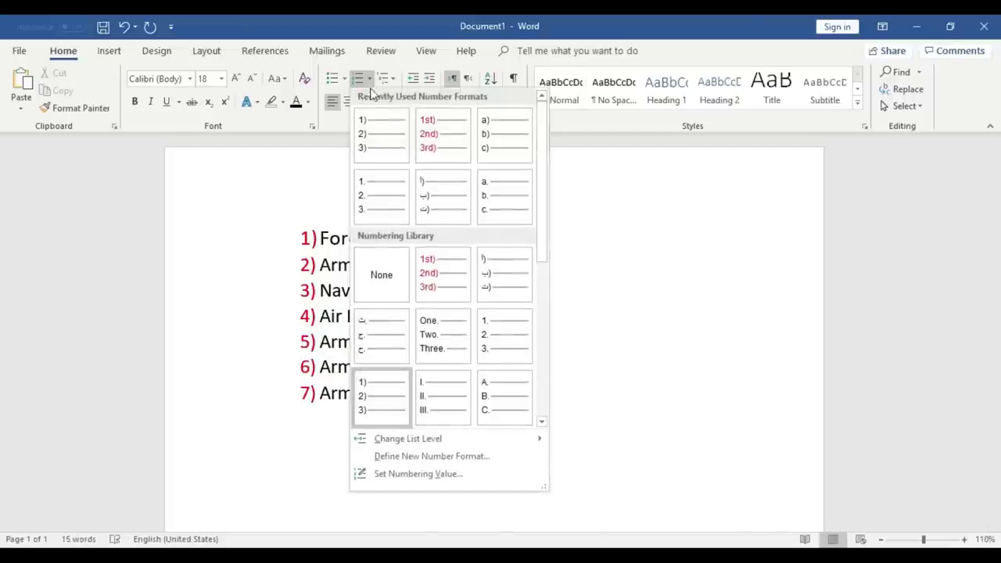
pyautogui.click(429, 457)
pyautogui.click(664, 208)
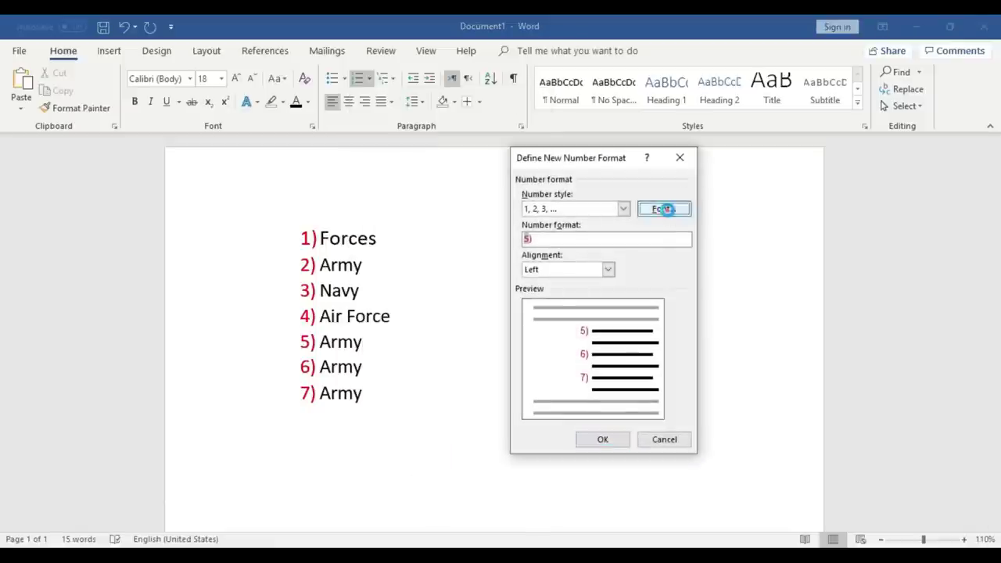
pyautogui.click(448, 273)
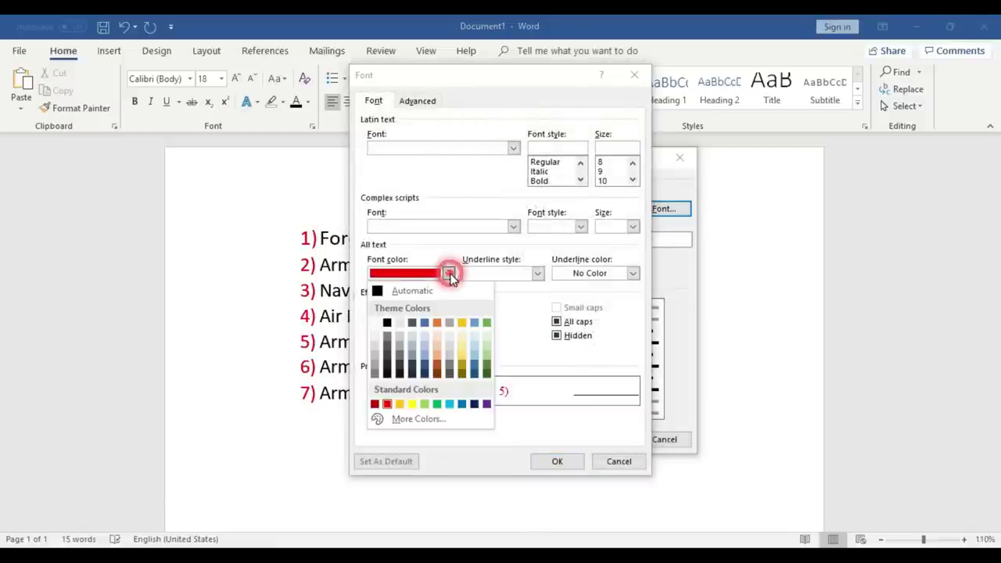
pyautogui.click(380, 293)
pyautogui.click(557, 461)
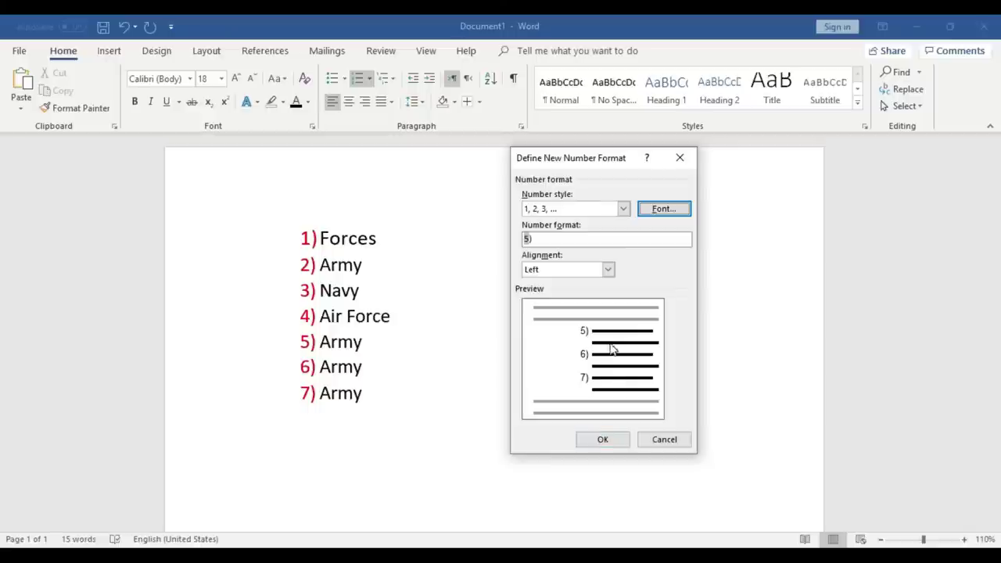
pyautogui.click(599, 440)
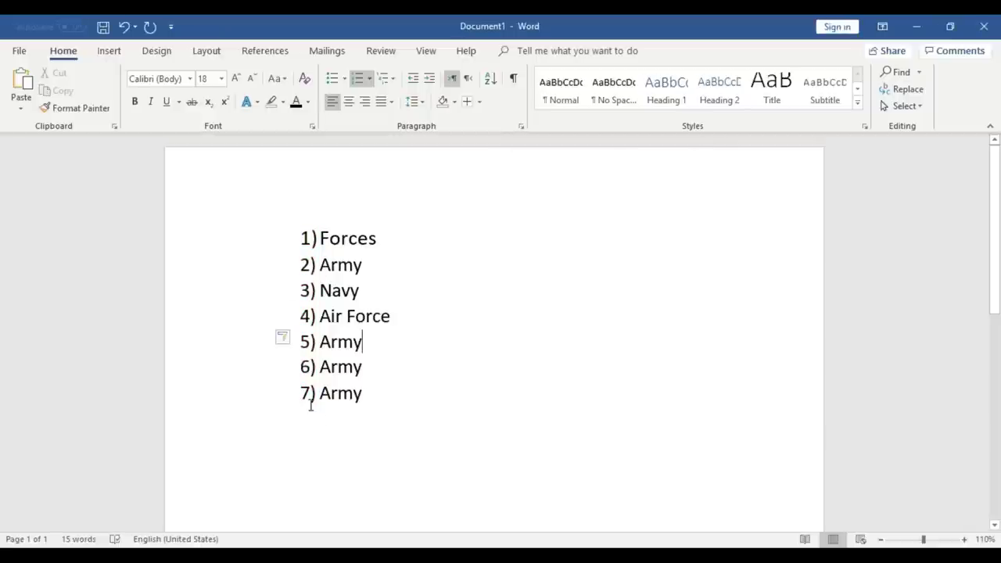
# - End the list after 7) Army and type the filler paragraph 'sdaldjasklfjsdfsdfgdfgdgdfsf' below it
pyautogui.click(386, 392)
pyautogui.press('Return')
pyautogui.press('Return')
pyautogui.press('Return')
pyautogui.press('Return')
pyautogui.scroll(-1, 408, 378)
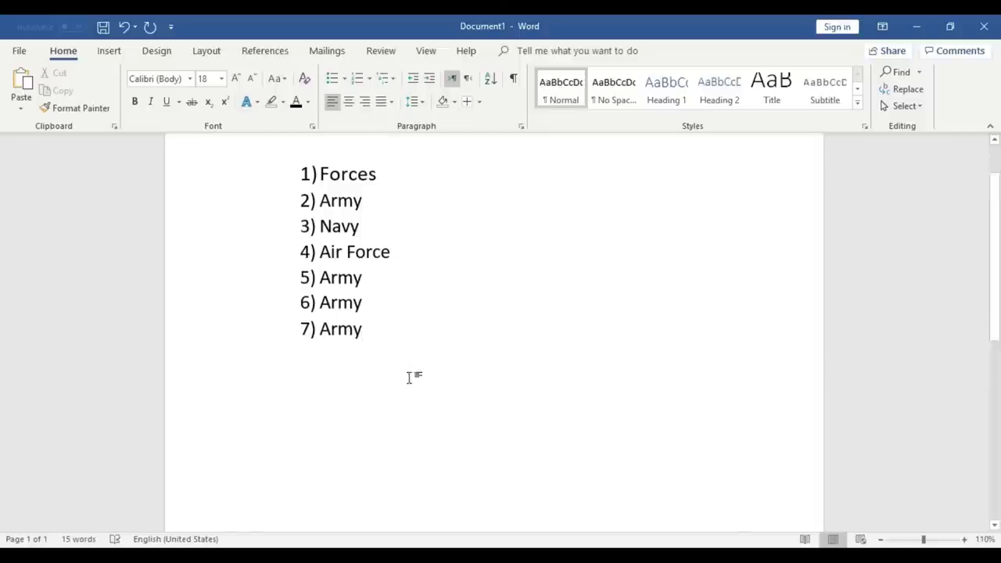
pyautogui.scroll(-1, 408, 377)
pyautogui.write('sdaldjasklfj')
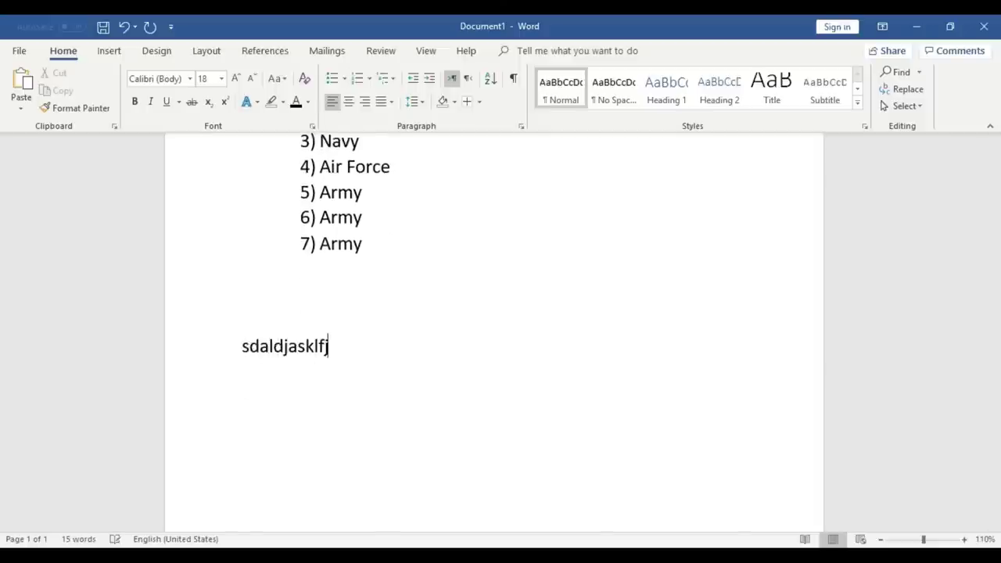
pyautogui.write('sdfsdfgdfgdgdfsf')
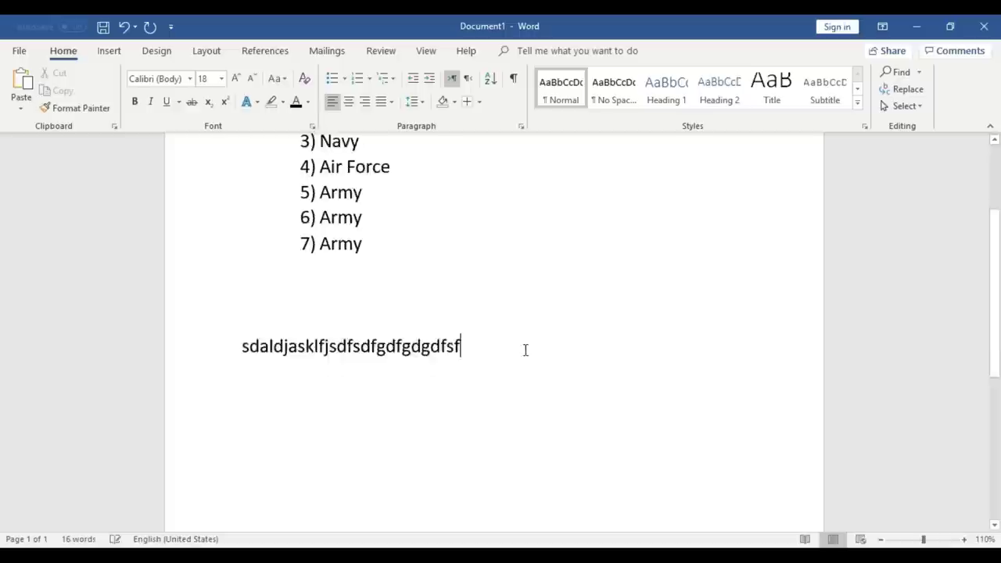
pyautogui.scroll(1, 473, 420)
pyautogui.click(479, 420)
pyautogui.press('Return')
pyautogui.press('Return')
pyautogui.scroll(-1, 473, 413)
pyautogui.scroll(-1, 257, 465)
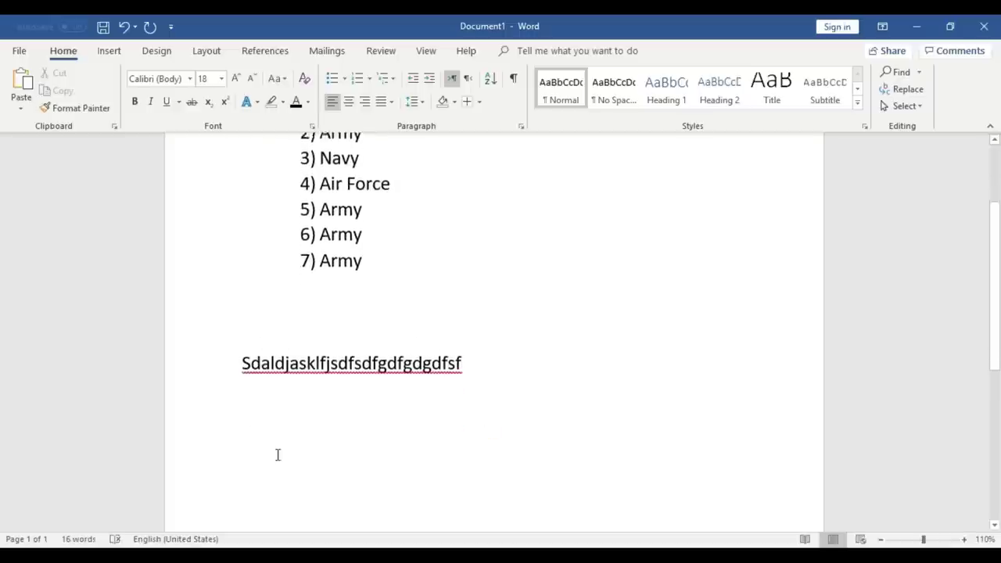
pyautogui.click(302, 255)
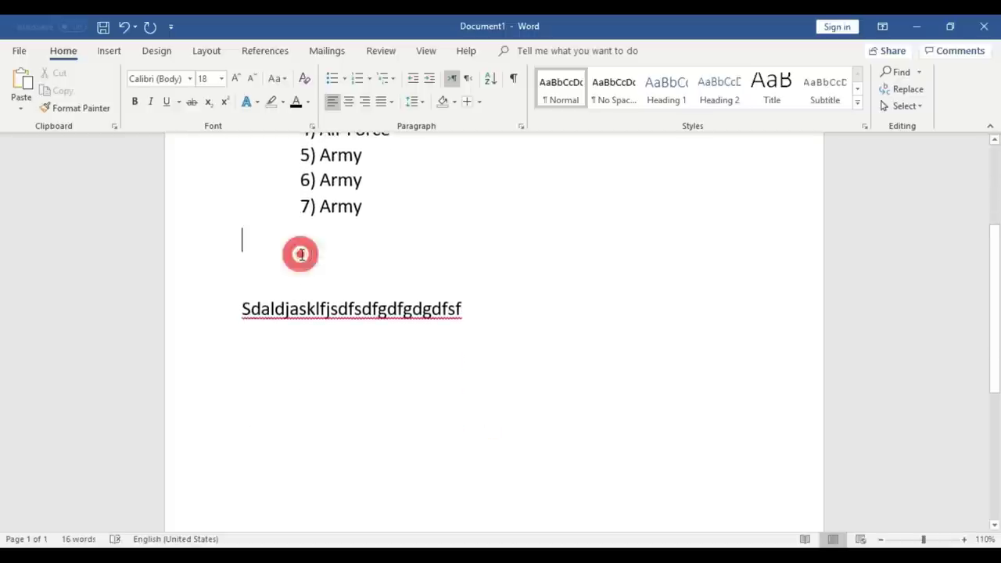
pyautogui.press('BackSpace')
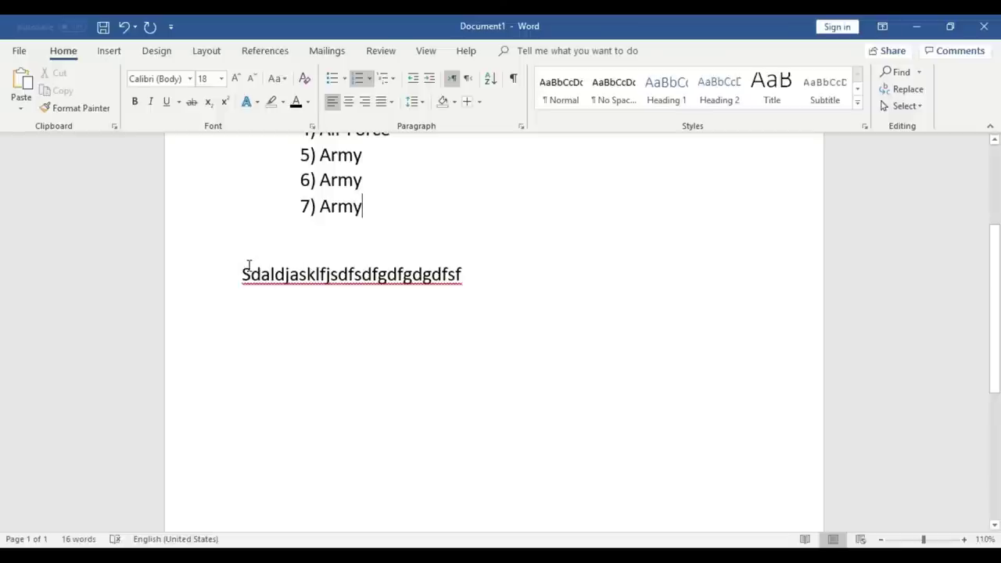
# - Type Air Force on a plain line below the filler text and select it
pyautogui.moveTo(247, 268); pyautogui.dragTo(563, 300)
pyautogui.click(523, 337)
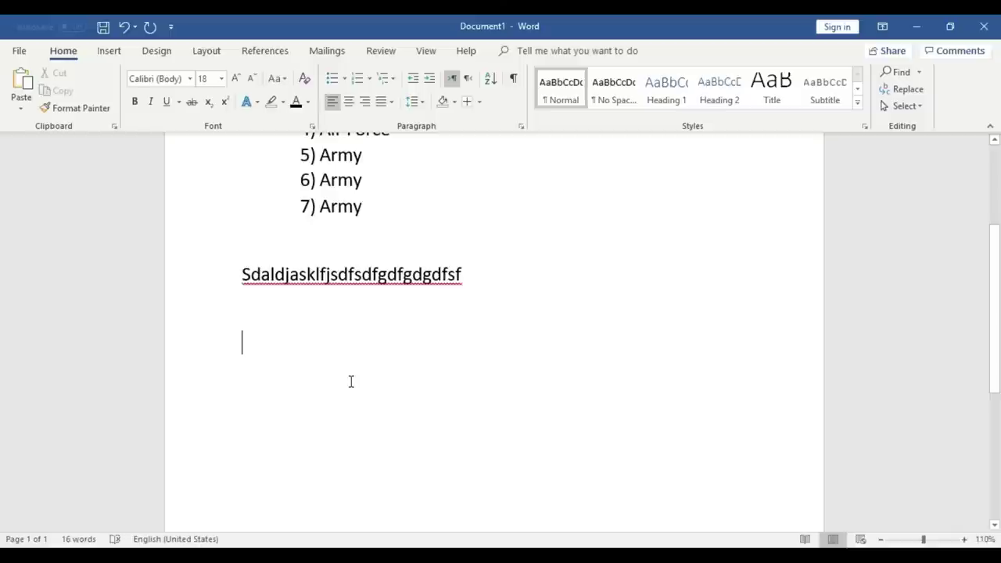
pyautogui.write('Air Forc')
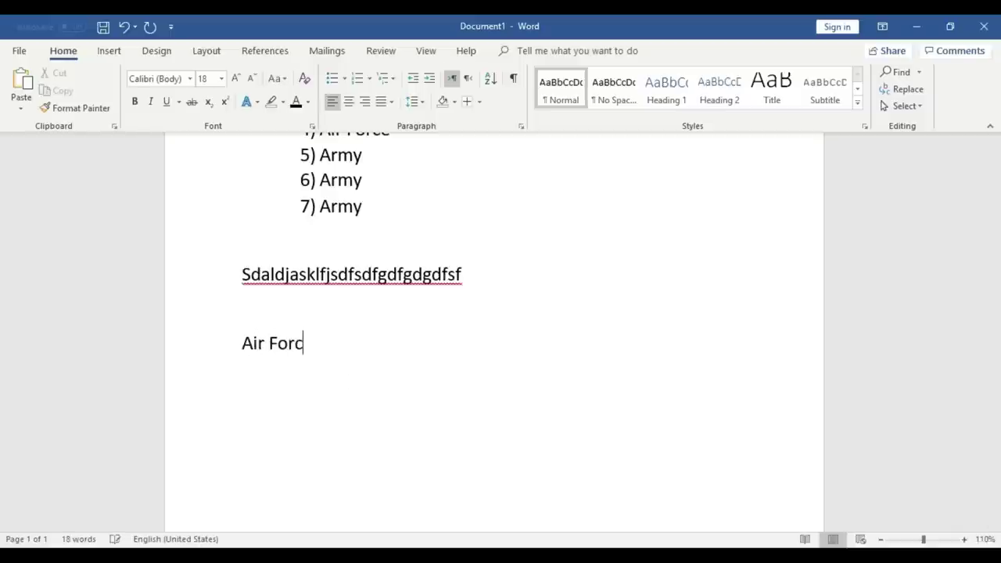
pyautogui.write('e')
pyautogui.moveTo(320, 388); pyautogui.dragTo(226, 353)
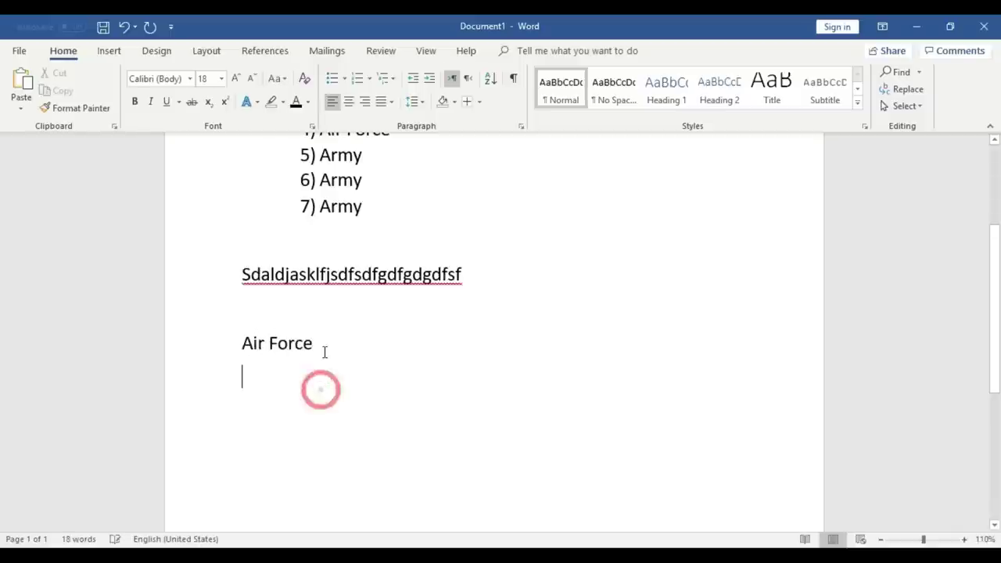
# - Number the Air Force line and use Set Numbering Value to start it at 8
pyautogui.click(356, 79)
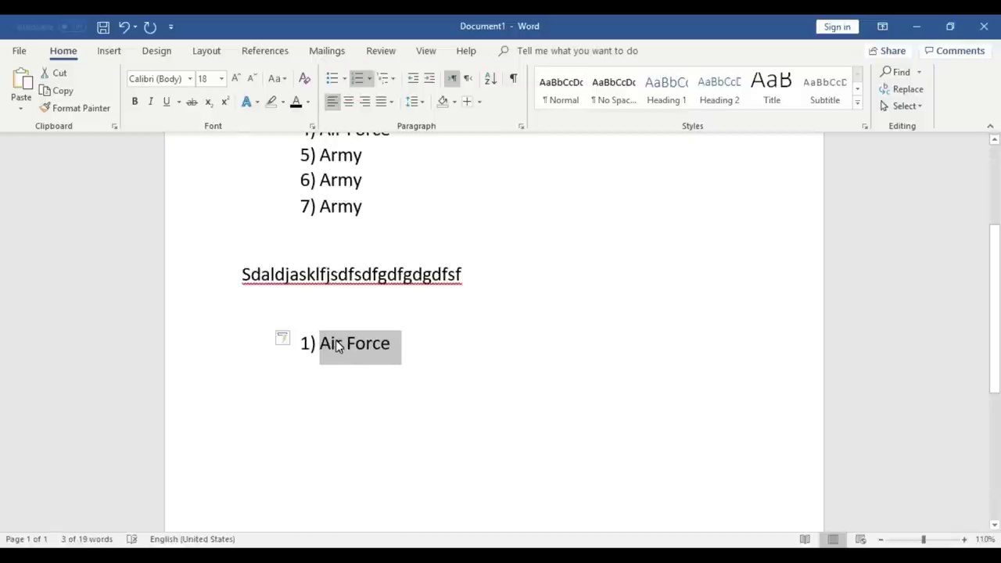
pyautogui.scroll(3, 337, 346)
pyautogui.scroll(-2, 337, 341)
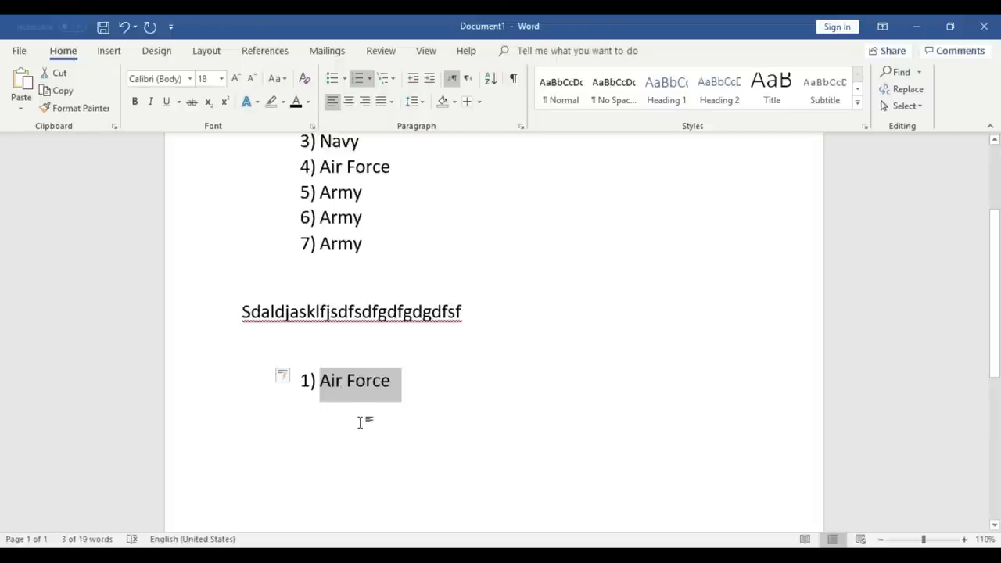
pyautogui.click(400, 397)
pyautogui.moveTo(398, 384); pyautogui.dragTo(319, 383)
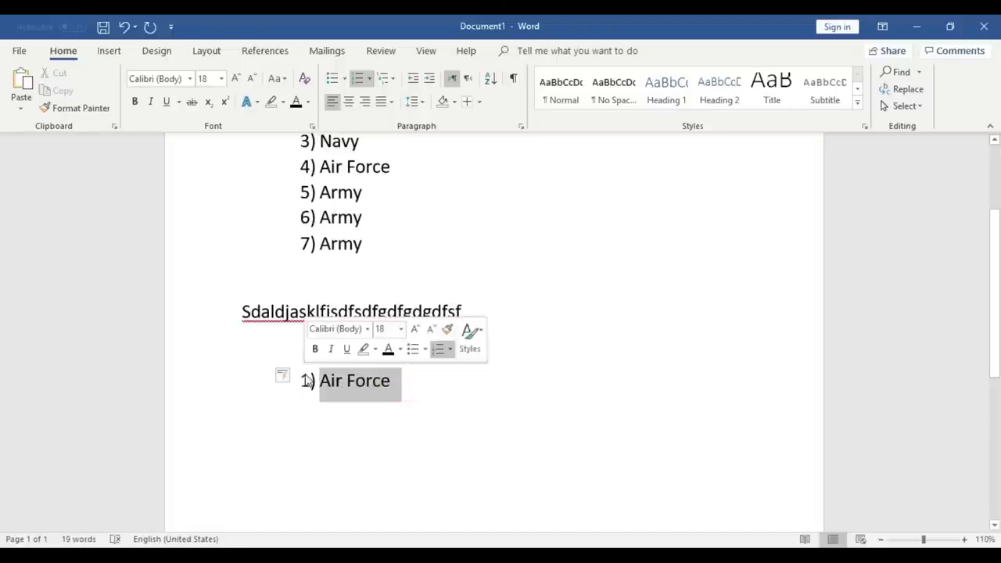
pyautogui.click(368, 79)
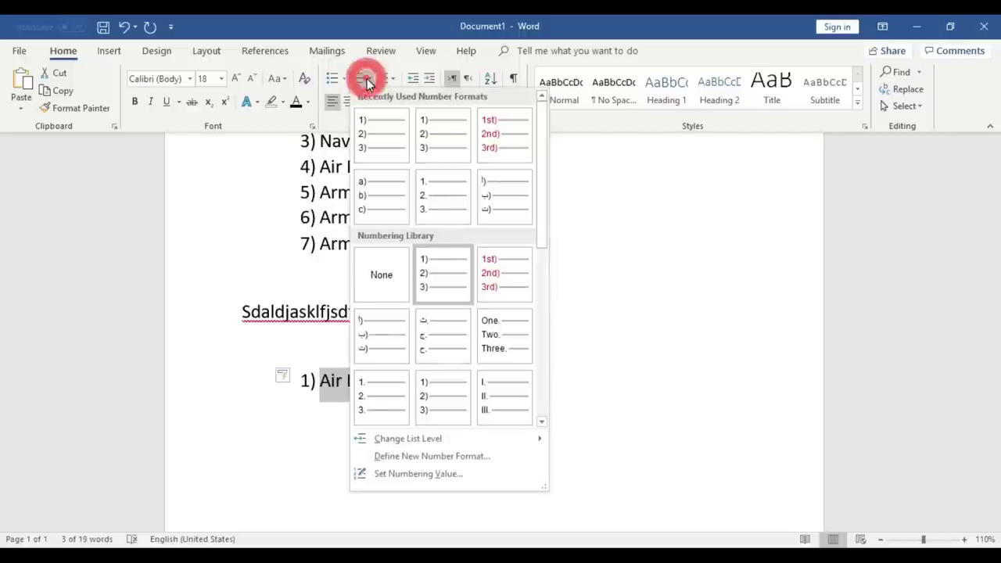
pyautogui.click(441, 476)
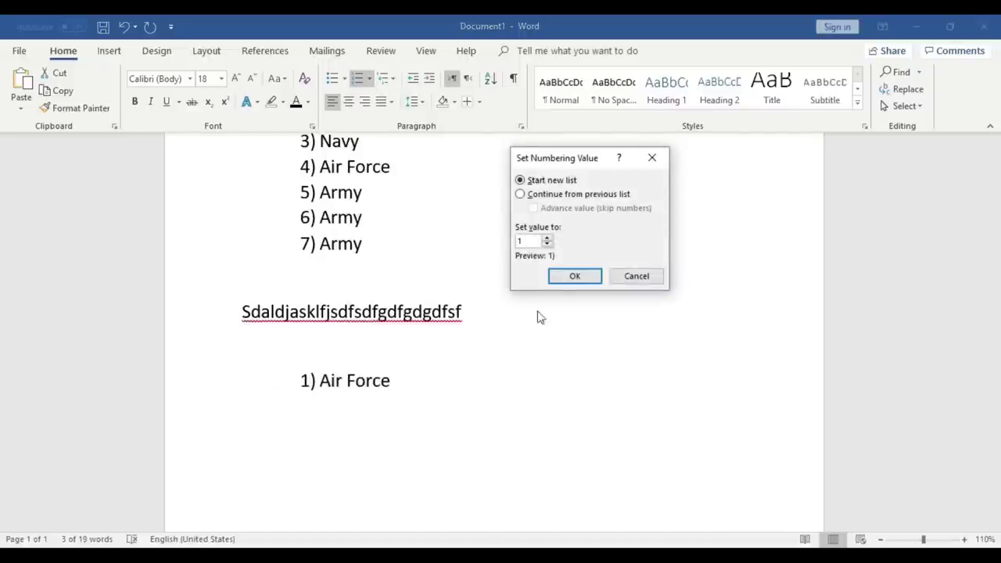
pyautogui.press('BackSpace')
pyautogui.click(579, 276)
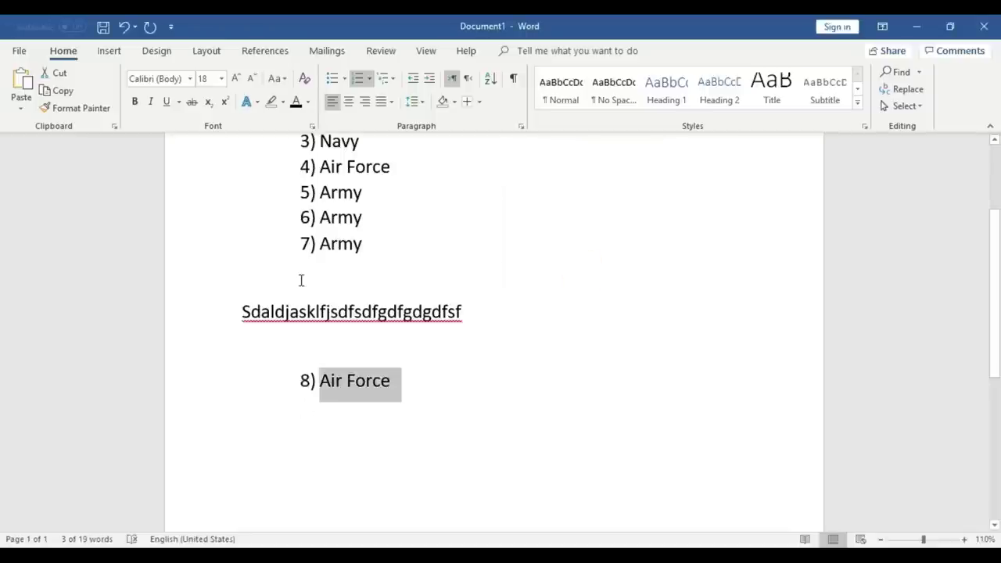
# - Add 9) Navy below 8) Air Force, starting an empty 10) item
pyautogui.click(405, 379)
pyautogui.press('Return')
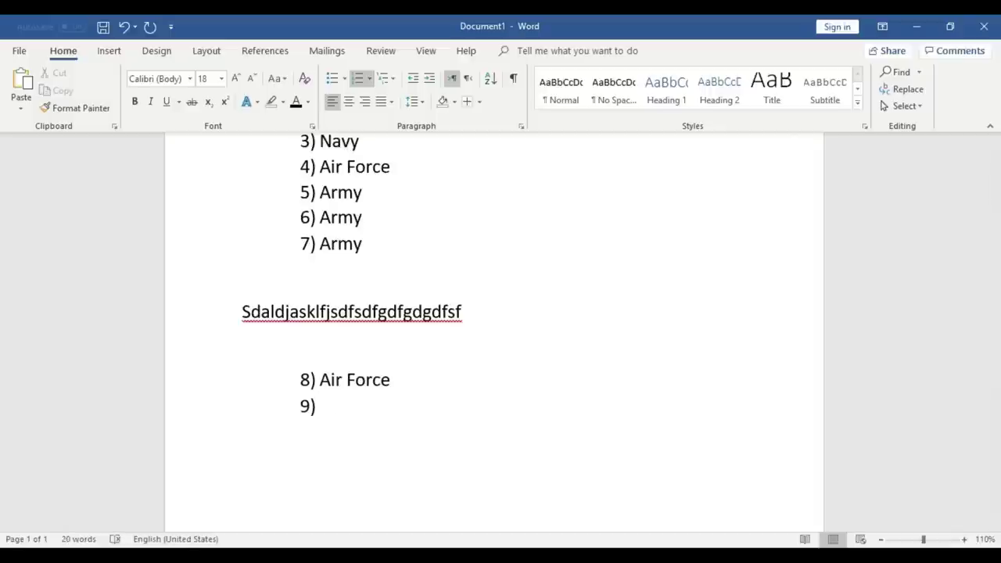
pyautogui.write('Na')
pyautogui.write('vy')
pyautogui.press('Return')
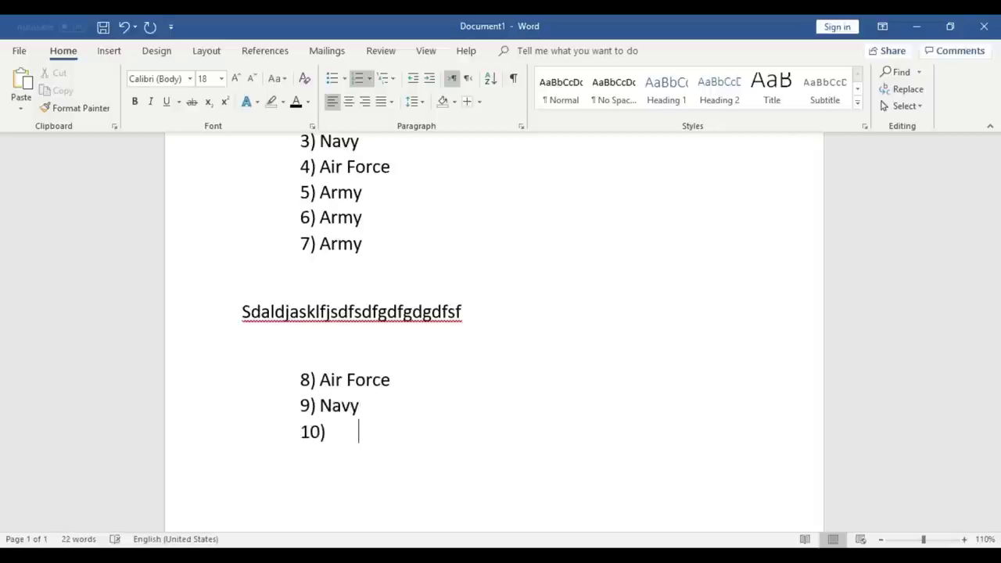
pyautogui.scroll(-2, 405, 380)
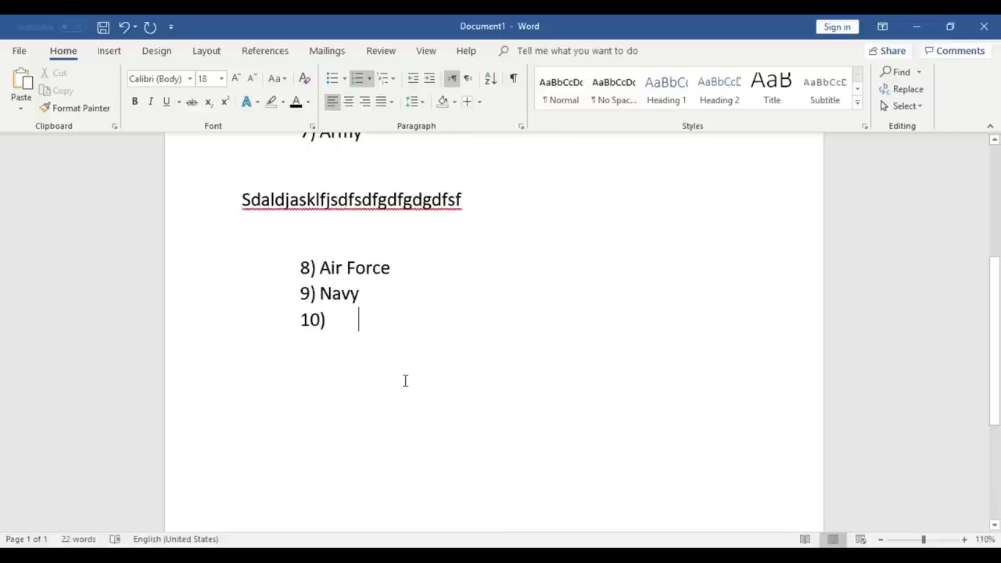
# - End the numbering and type the filler paragraph 'fsfsddfgdfgdfgfgfhfghfhdfdfgd'
pyautogui.press('BackSpace')
pyautogui.press('BackSpace')
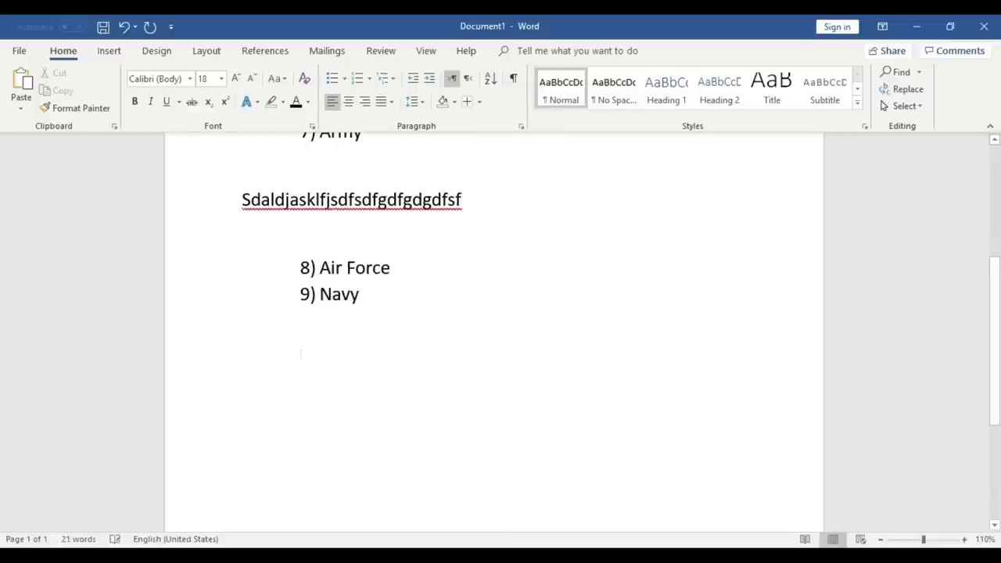
pyautogui.write('fsfsddfgdfgdfgf')
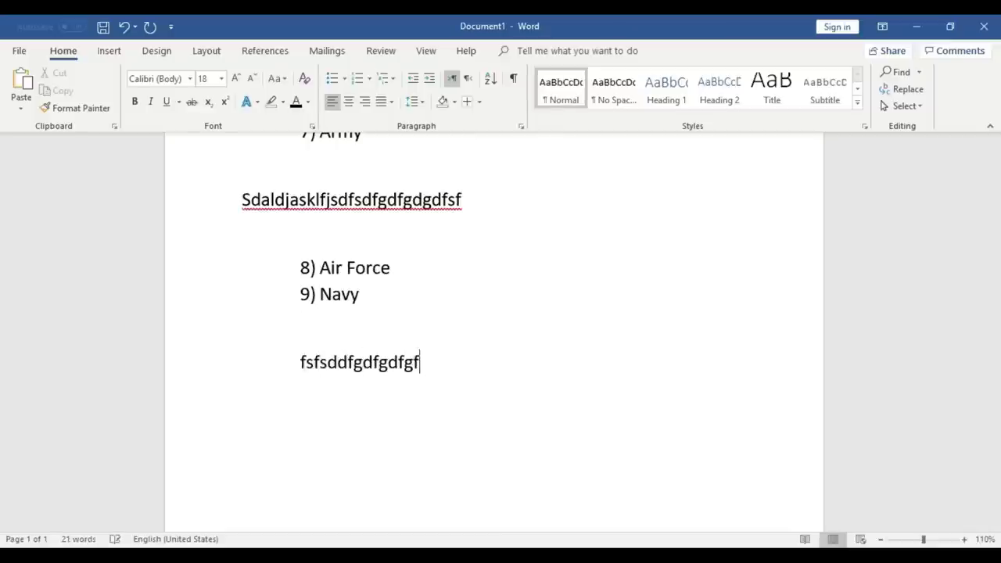
pyautogui.write('gfhfghfhdfdfgd')
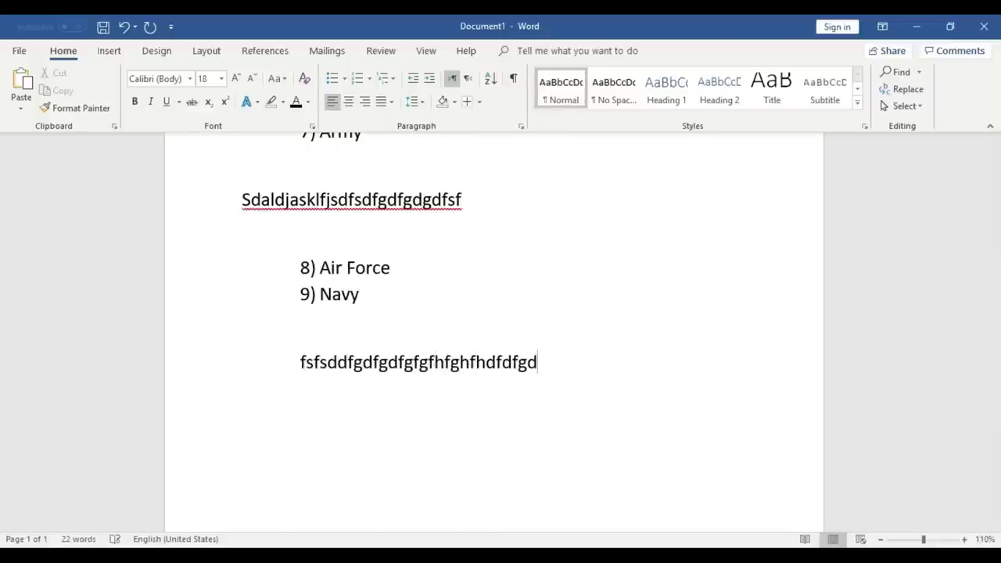
pyautogui.press('Return')
pyautogui.press('Return')
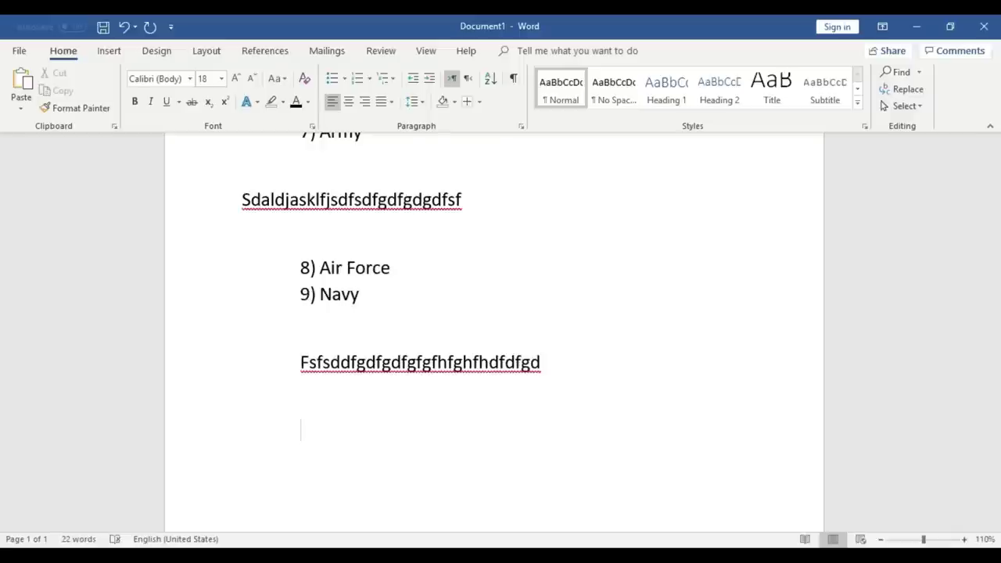
# - Type Red, Gree and Blue below the filler paragraph, each on its own line
pyautogui.write('Red ')
pyautogui.write('G')
pyautogui.press('BackSpace')
pyautogui.write('Gree Blue')
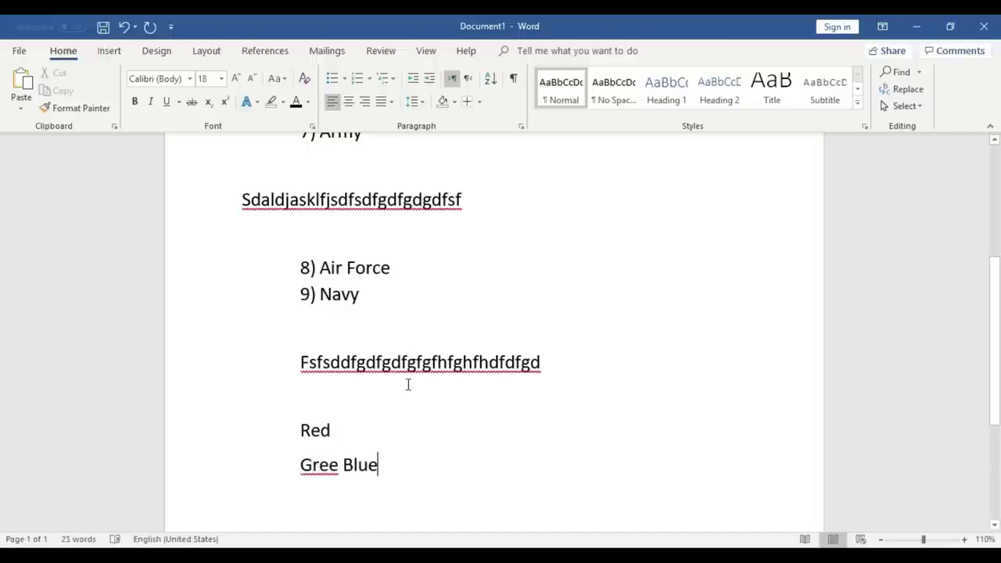
pyautogui.click(344, 464)
pyautogui.press('Return')
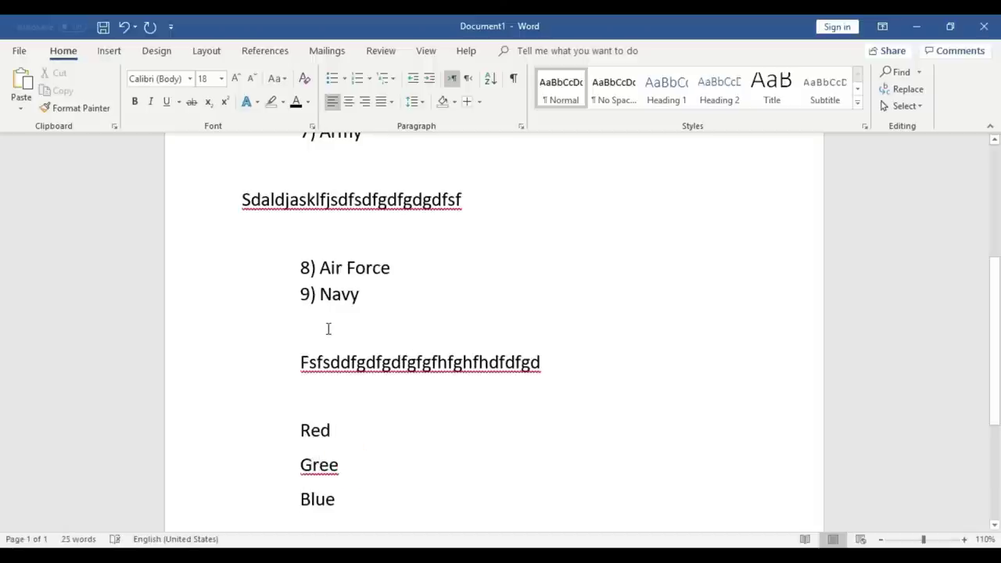
pyautogui.scroll(3, 328, 328)
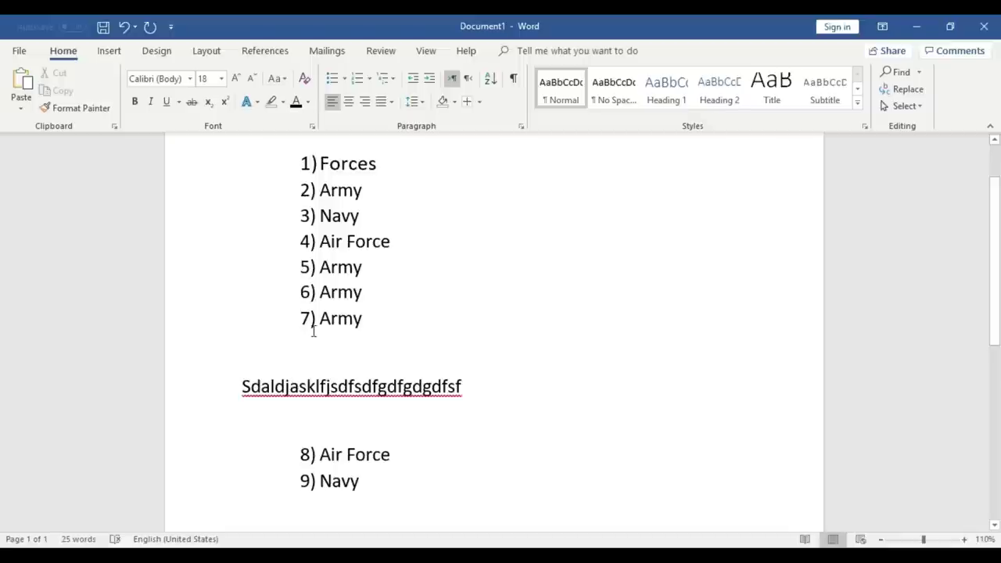
pyautogui.scroll(-3, 313, 332)
pyautogui.scroll(-4, 317, 407)
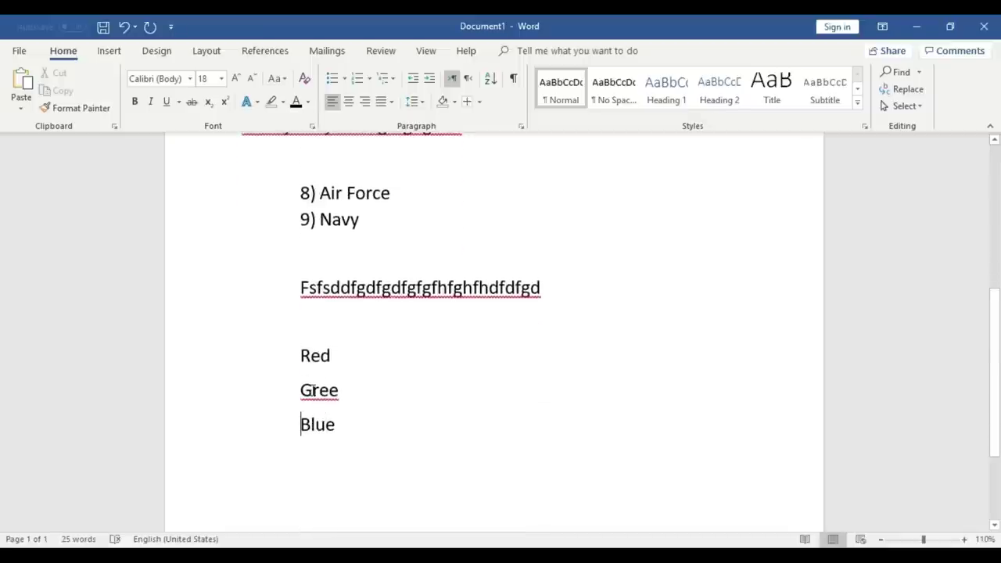
# - Number the Red, Gree and Blue lines as a new 1), 2), 3) list
pyautogui.moveTo(346, 428); pyautogui.dragTo(287, 361)
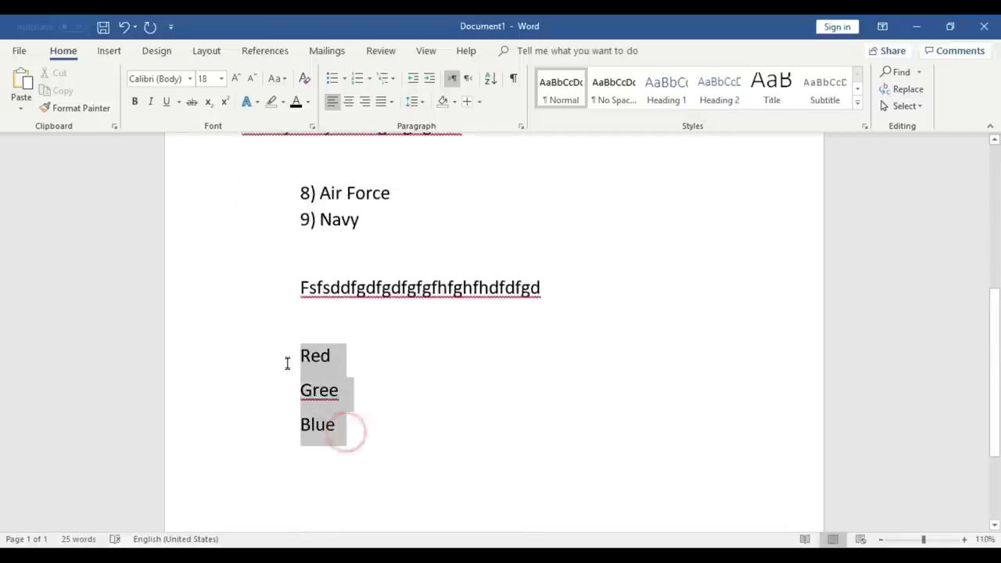
pyautogui.click(358, 79)
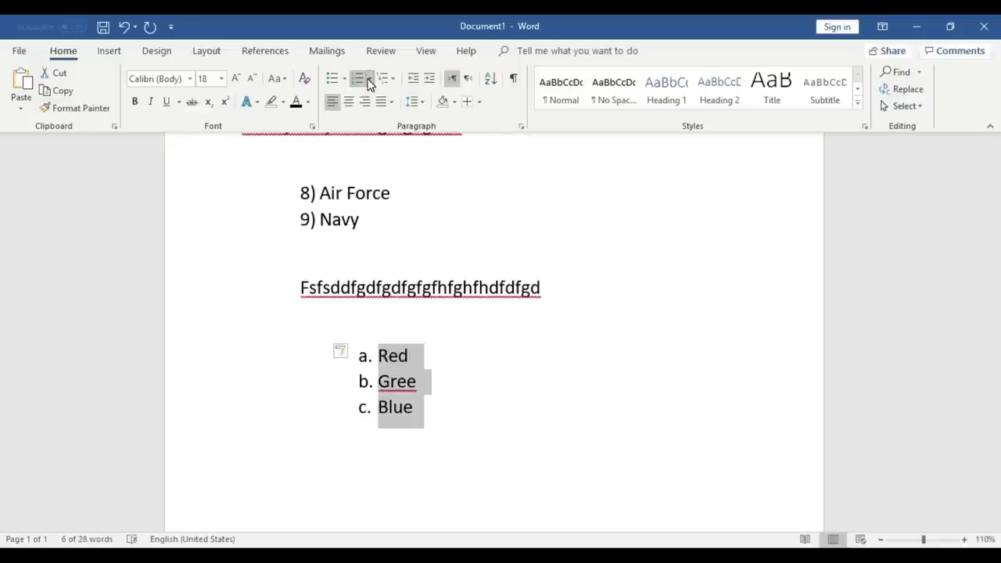
pyautogui.click(368, 80)
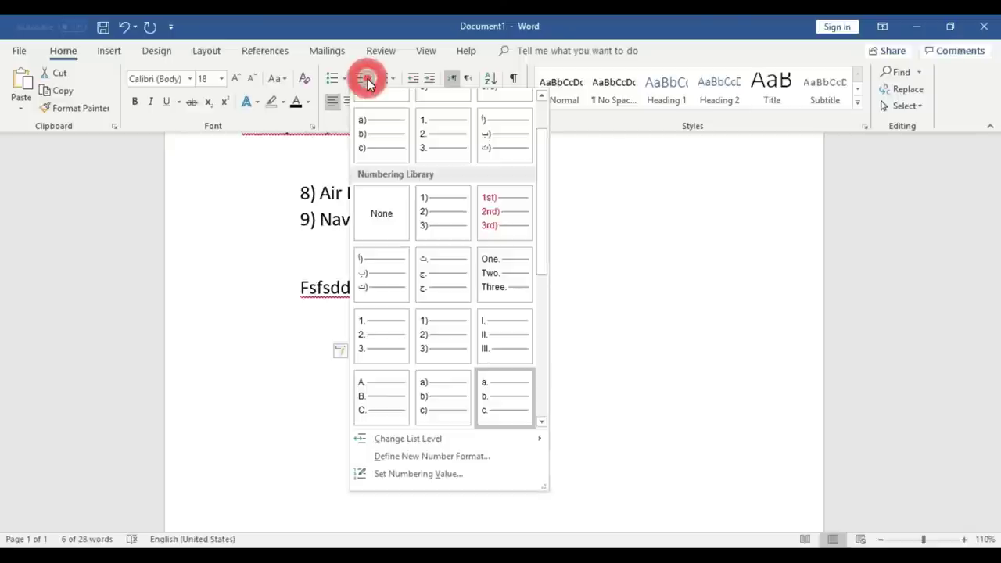
pyautogui.click(316, 358)
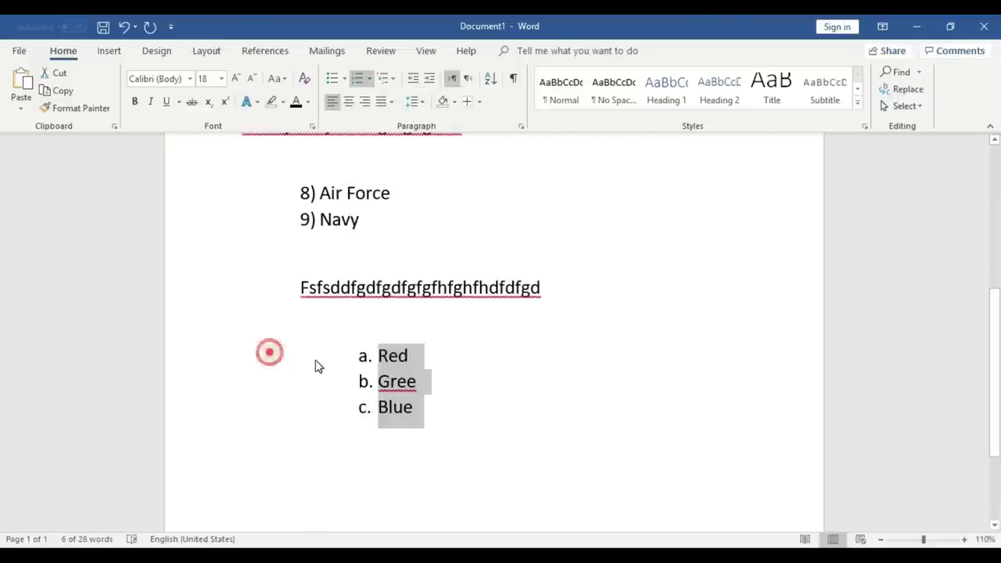
pyautogui.click(370, 79)
pyautogui.click(598, 319)
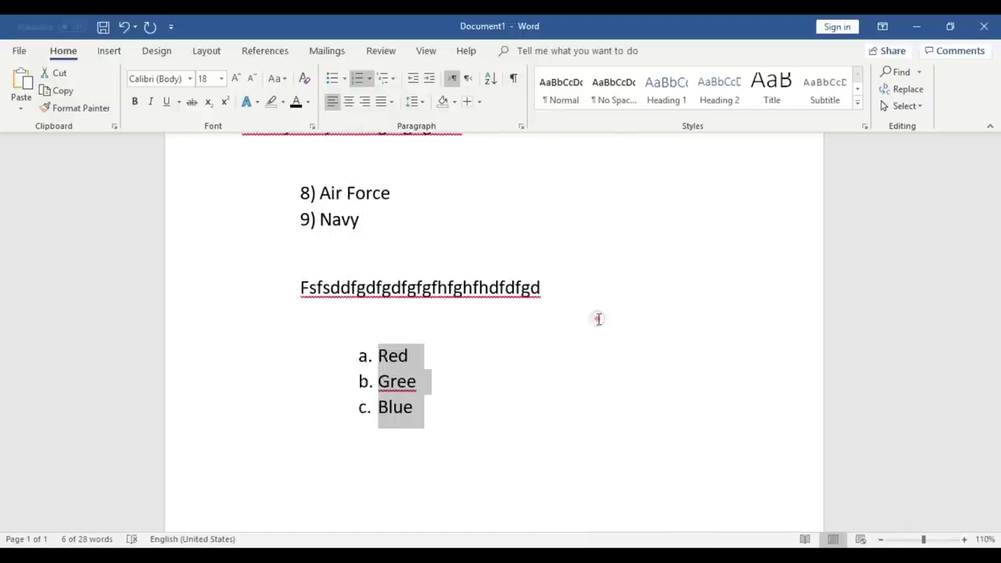
pyautogui.click(480, 400)
pyautogui.scroll(2, 430, 394)
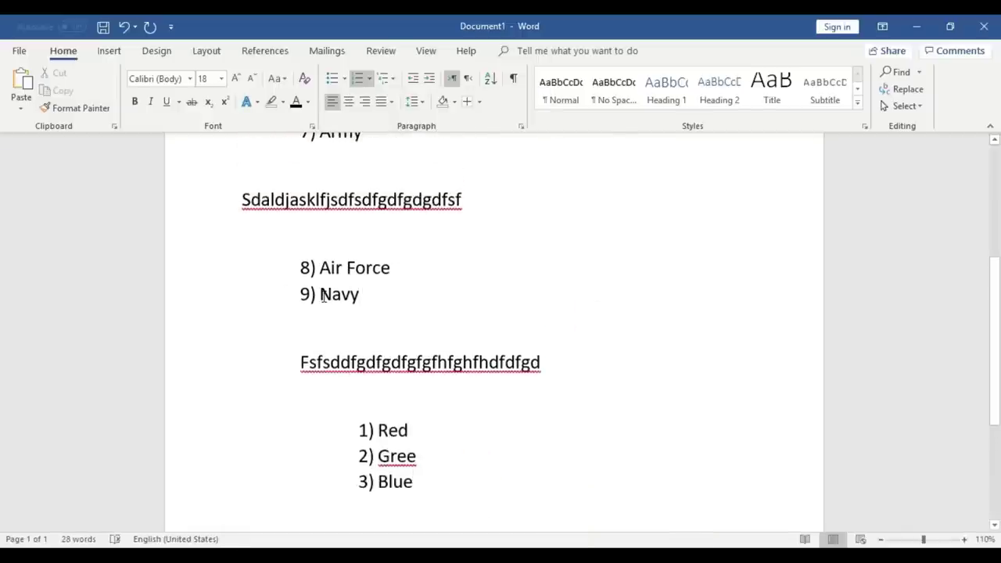
pyautogui.scroll(-1, 323, 296)
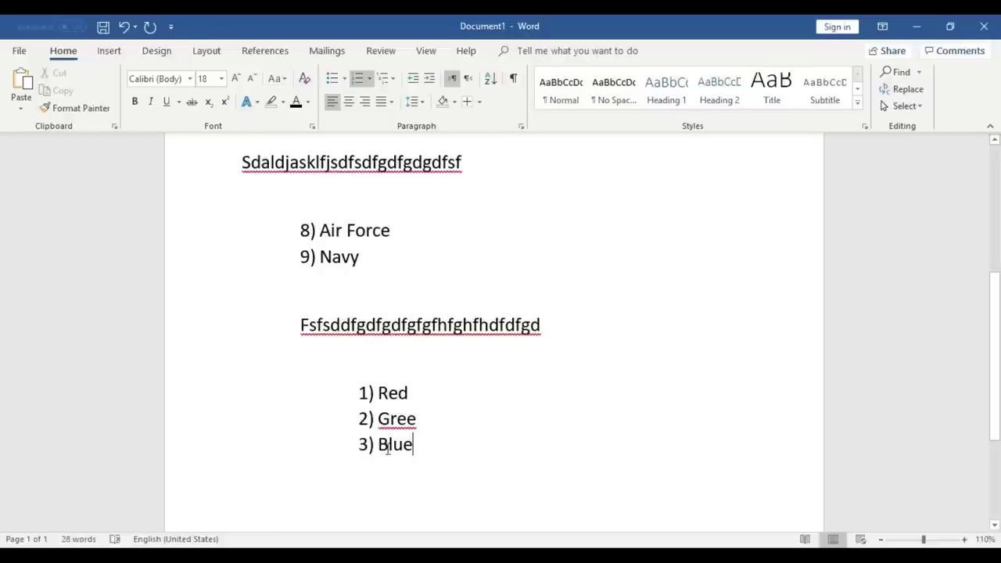
pyautogui.click(351, 389)
pyautogui.click(419, 450)
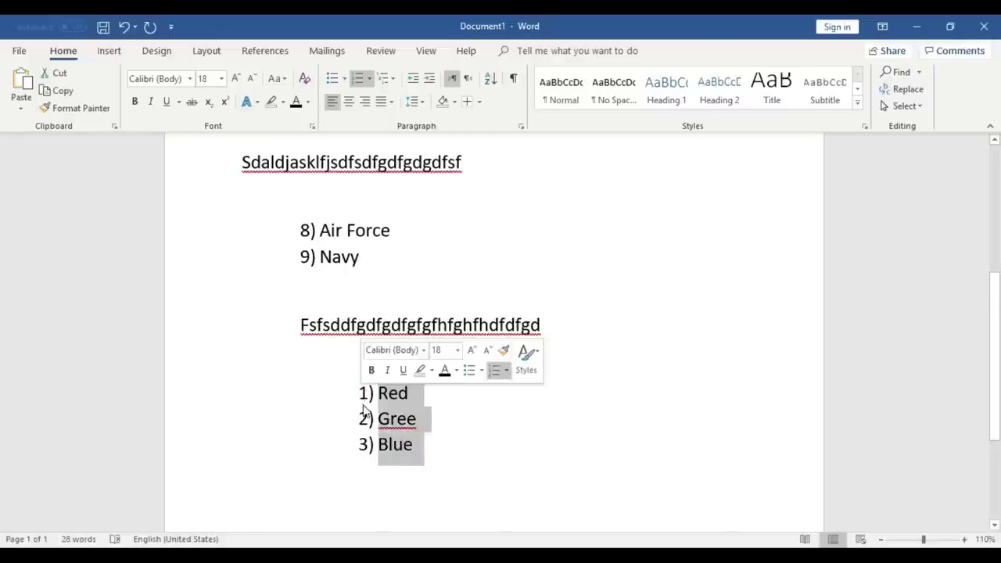
# - Set the Red, Green, Blue list's numbering value to 10 so it runs 10)–12), and correct 'Gree' to 'Green'
pyautogui.click(370, 79)
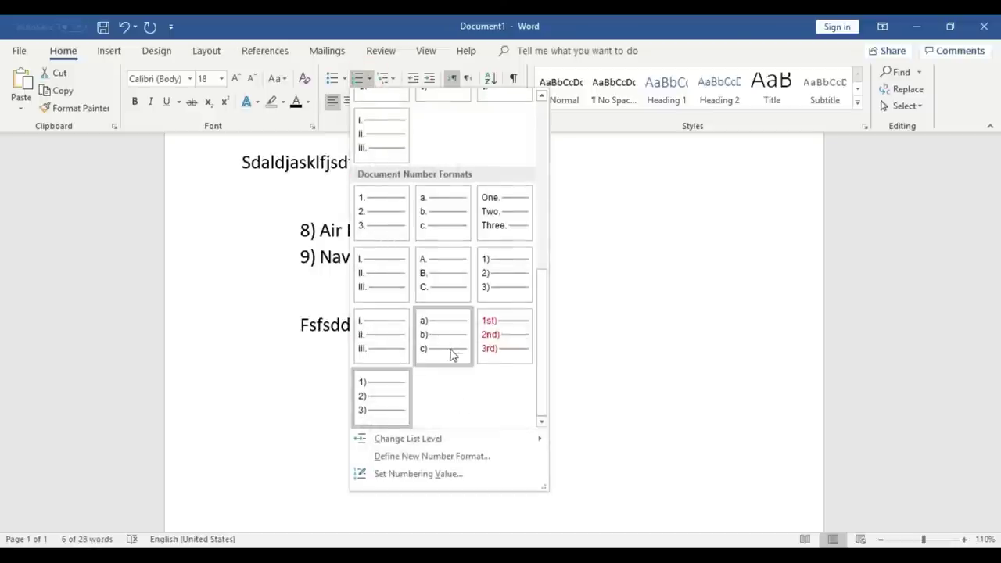
pyautogui.click(461, 474)
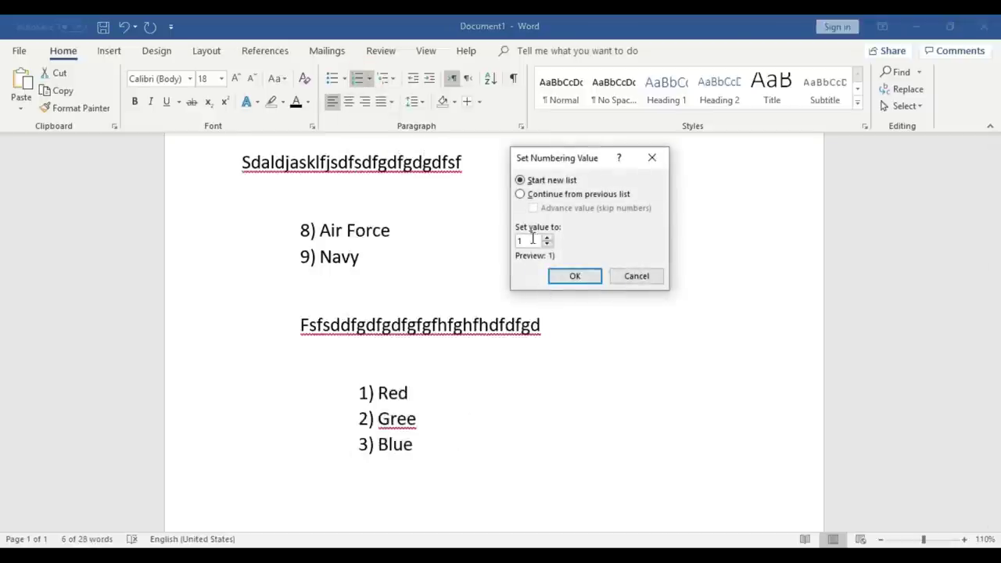
pyautogui.click(527, 242)
pyautogui.write('0')
pyautogui.click(571, 277)
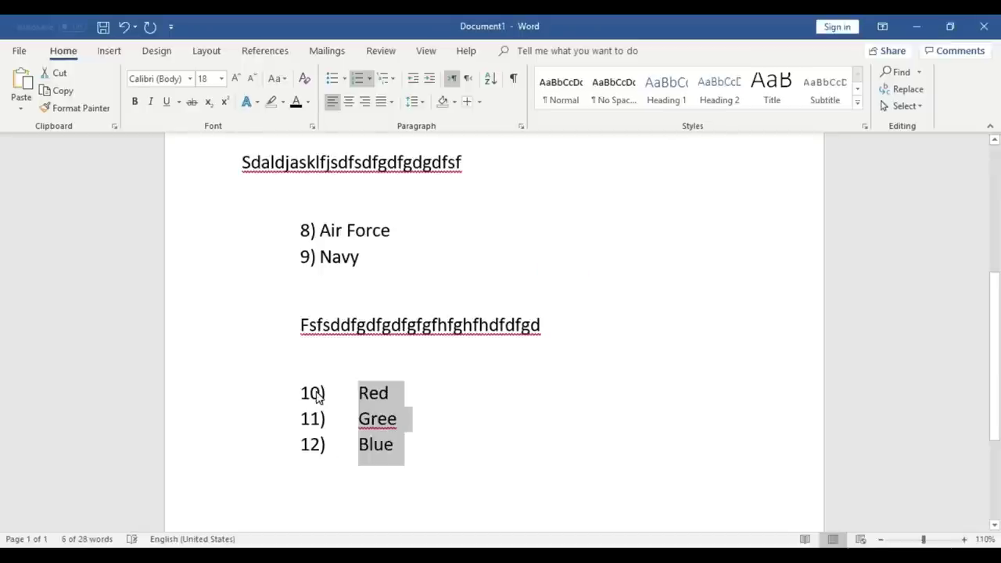
pyautogui.click(396, 421)
pyautogui.write('n')
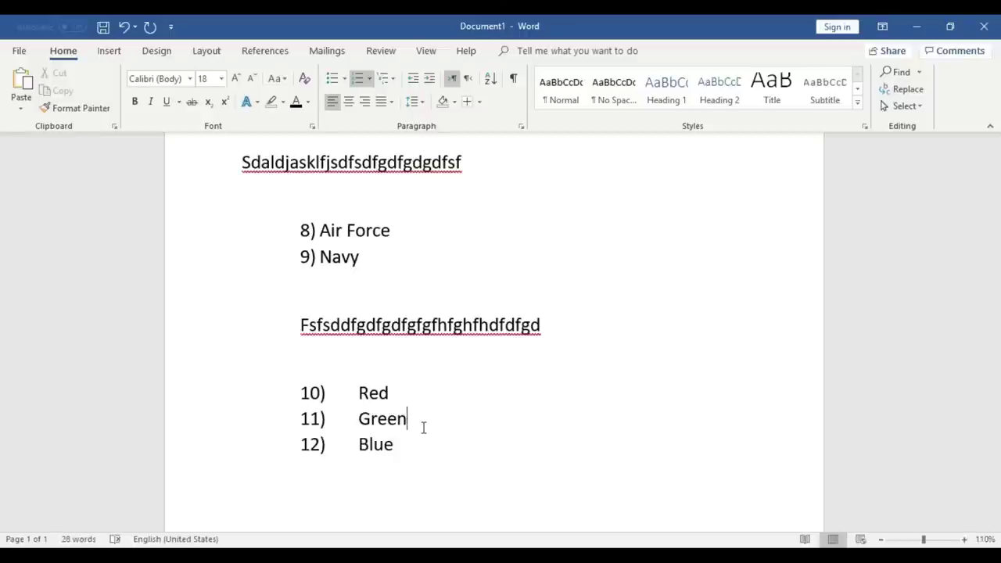
pyautogui.scroll(3, 424, 428)
pyautogui.scroll(2, 423, 428)
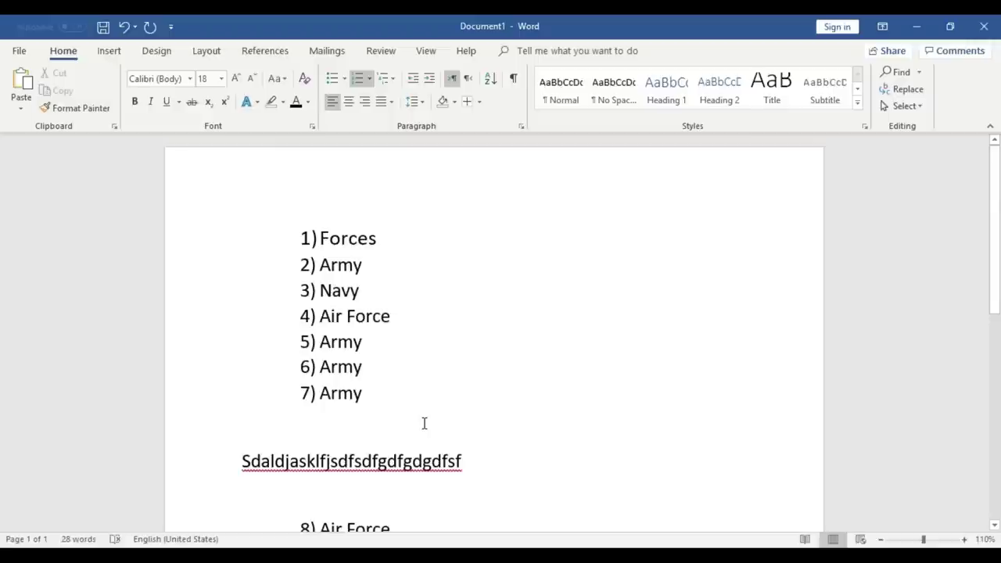
pyautogui.scroll(-3, 431, 405)
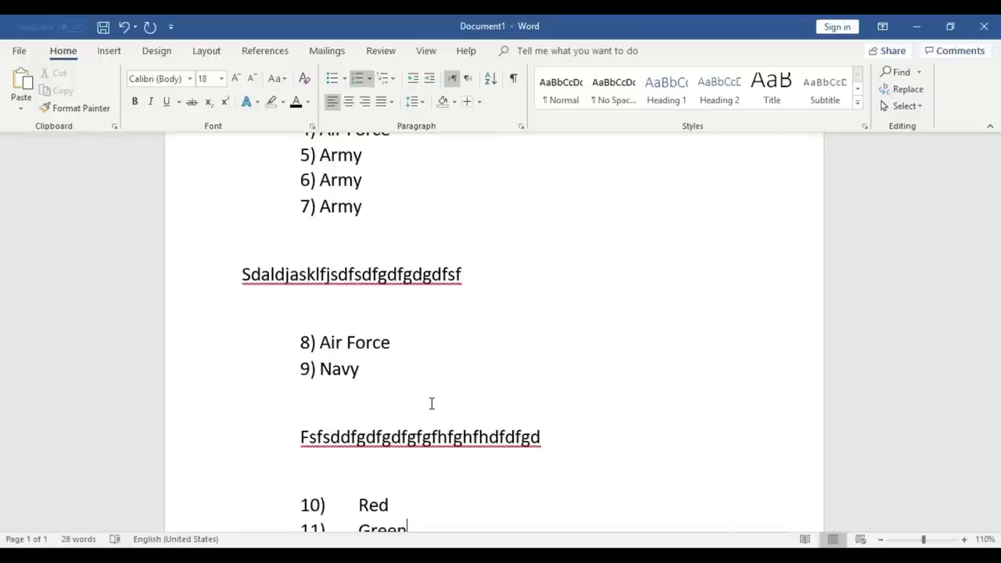
pyautogui.scroll(-2, 427, 408)
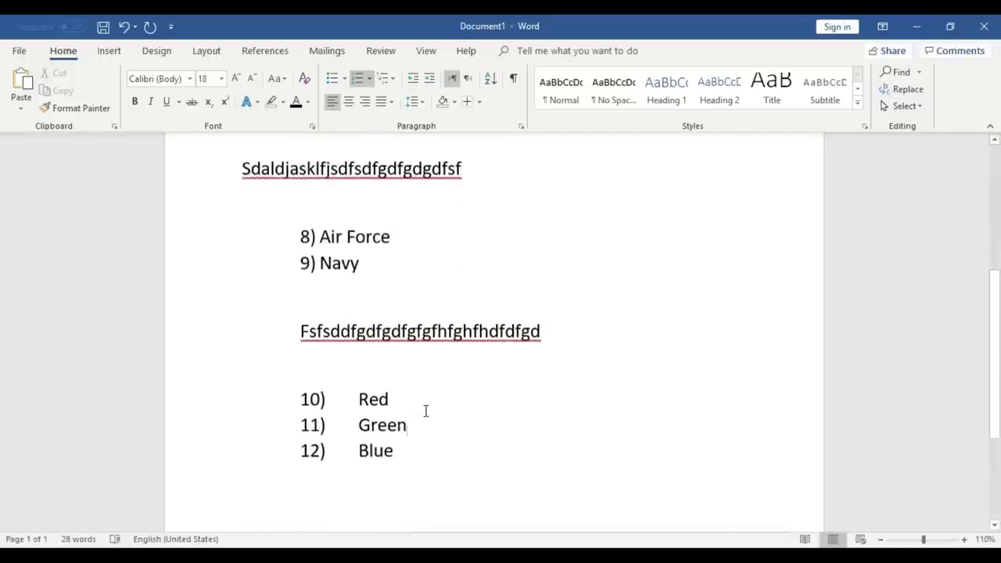
pyautogui.scroll(-3, 425, 410)
pyautogui.scroll(4, 426, 410)
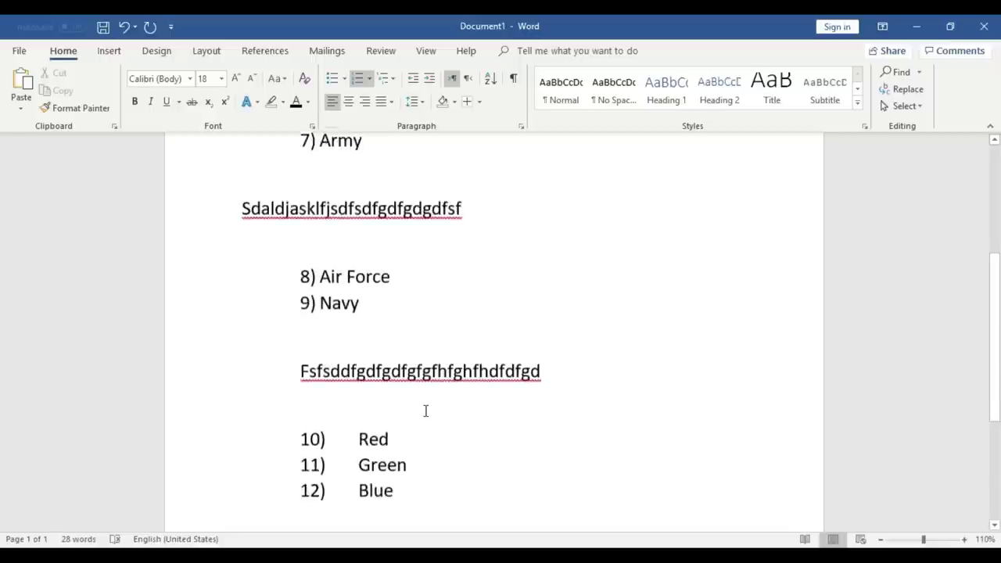
pyautogui.scroll(4, 425, 411)
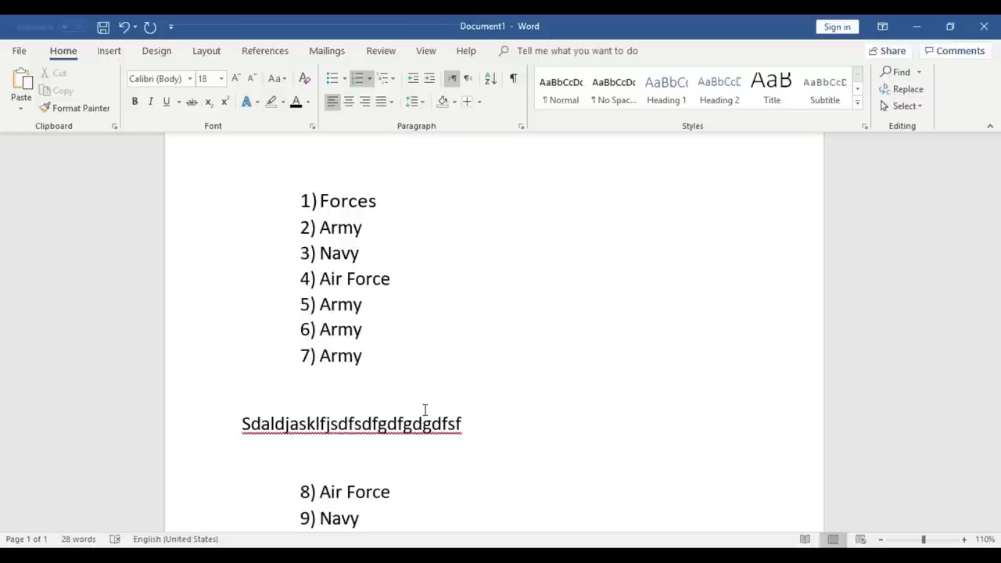
pyautogui.scroll(-3, 424, 410)
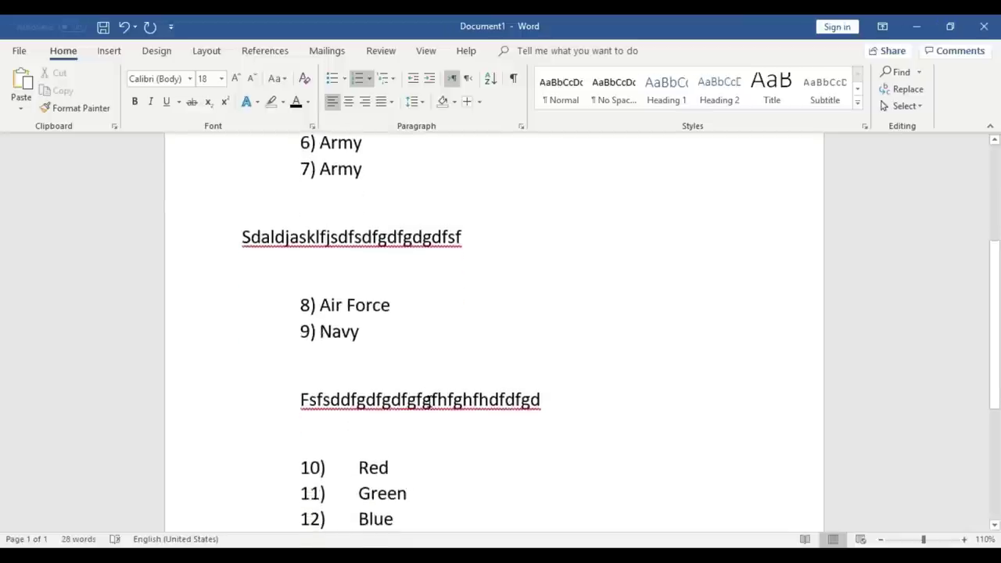
pyautogui.scroll(-1, 429, 402)
pyautogui.scroll(-2, 451, 402)
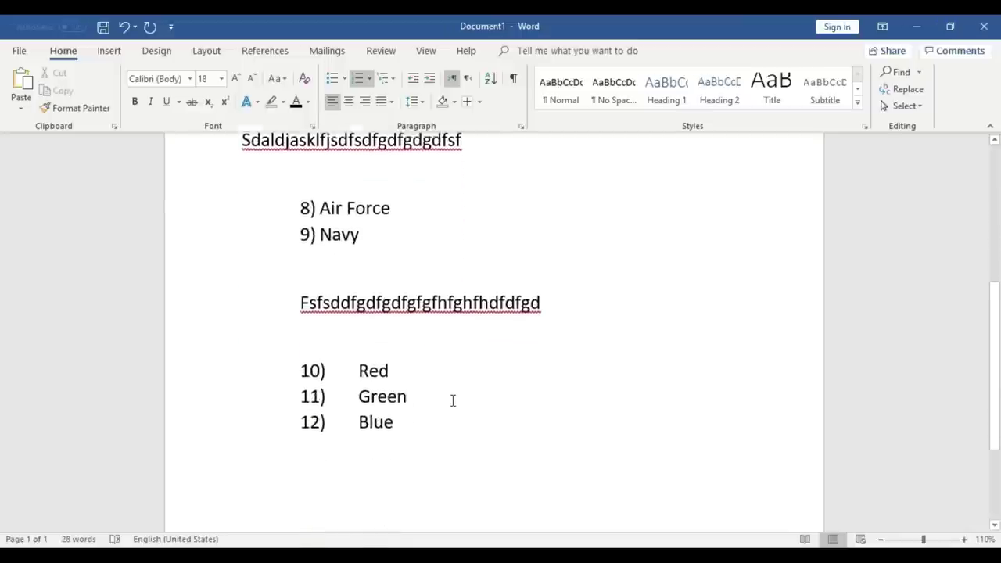
# - Minimize the Word and Chrome windows to reveal the desktop, then bring up the screen recorder's controls
pyautogui.click(916, 28)
pyautogui.click(916, 26)
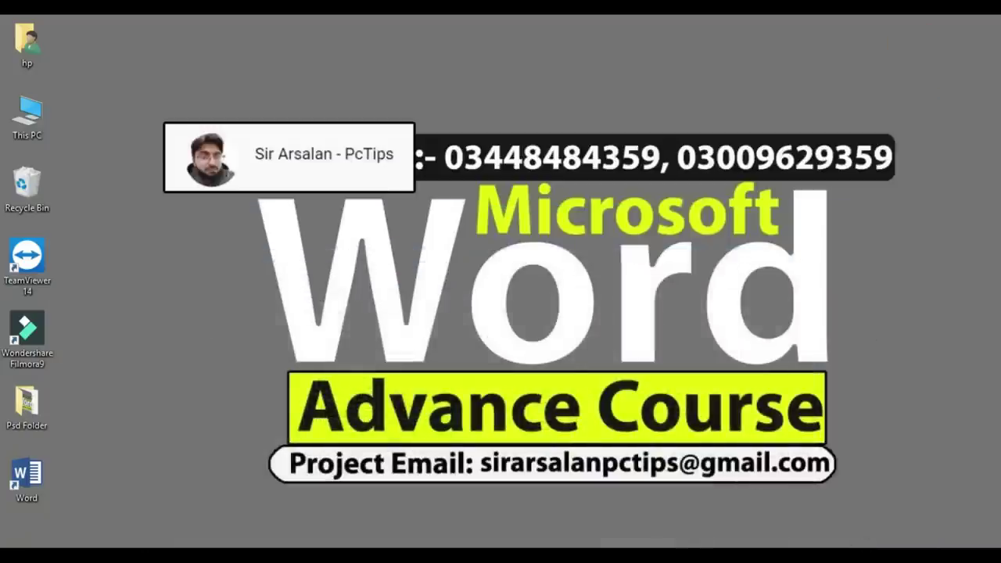
pyautogui.click(843, 533)
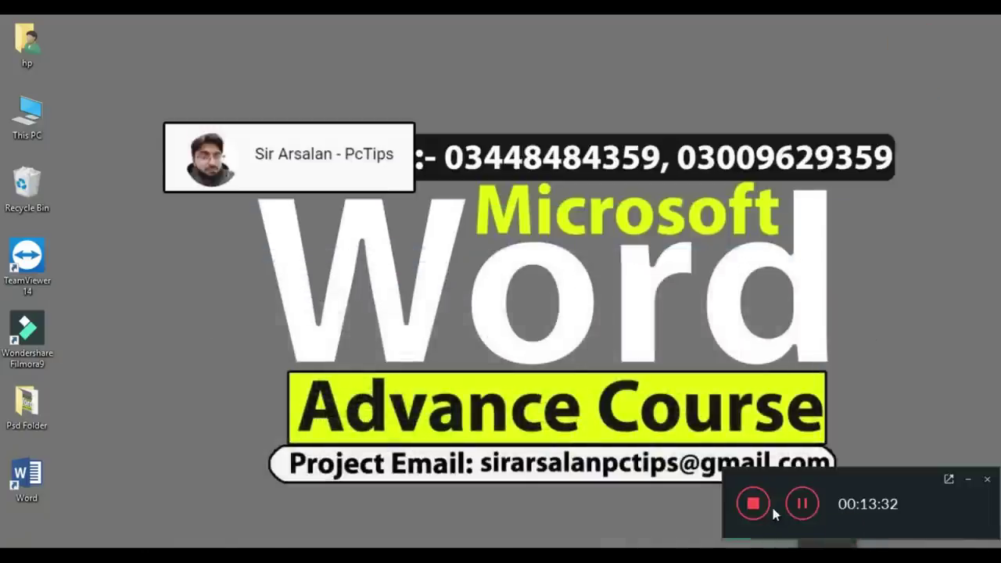